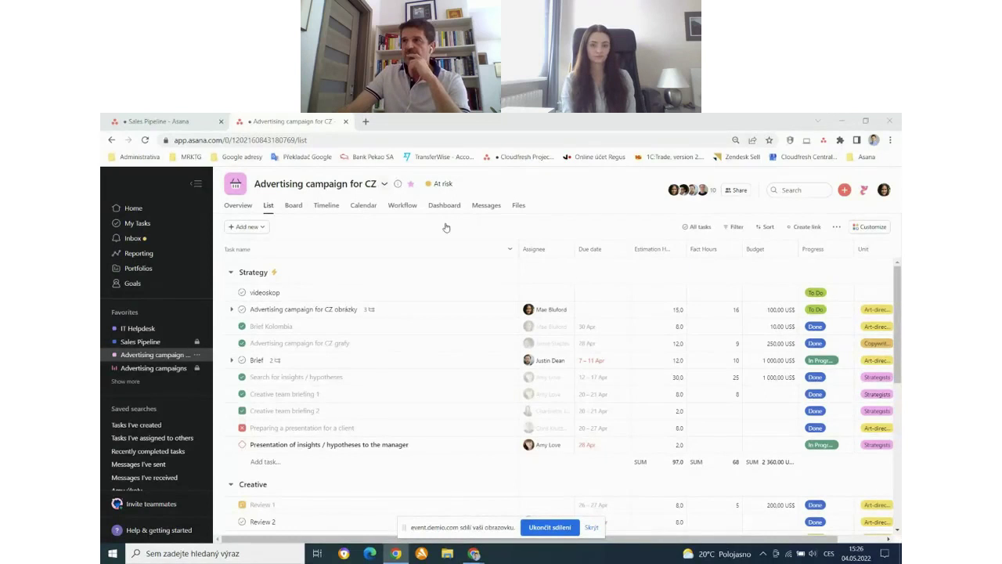
Review the project's member list, the permission options for one member, and the sharing and privacy settings.
left_click(697, 191)
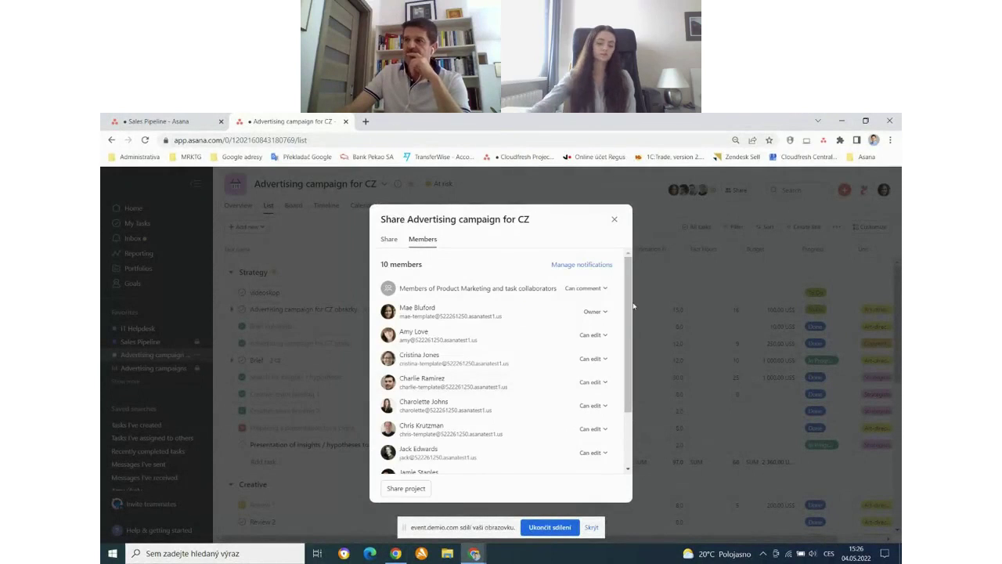
left_click_drag(633, 305, 628, 375)
left_click(593, 353)
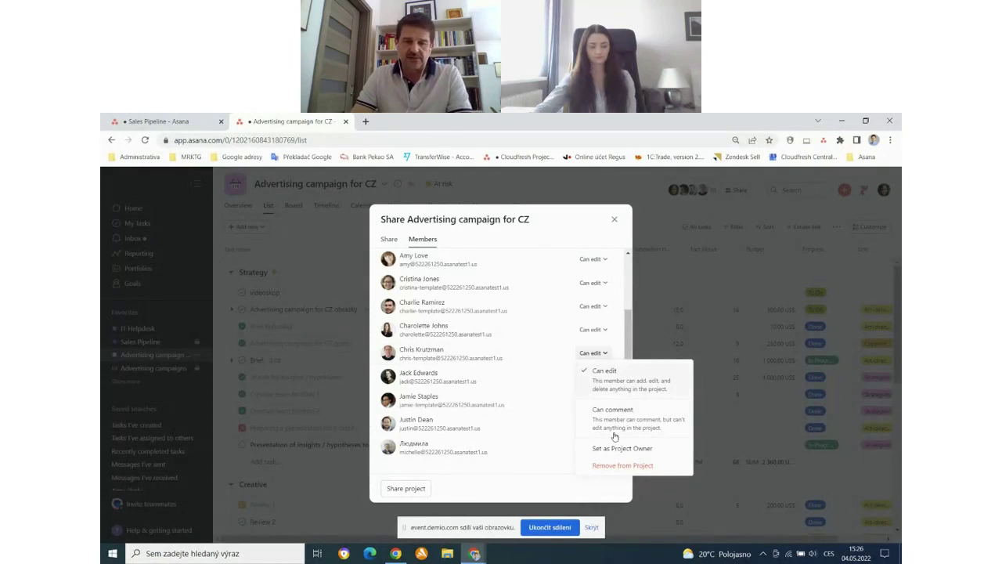
left_click(605, 354)
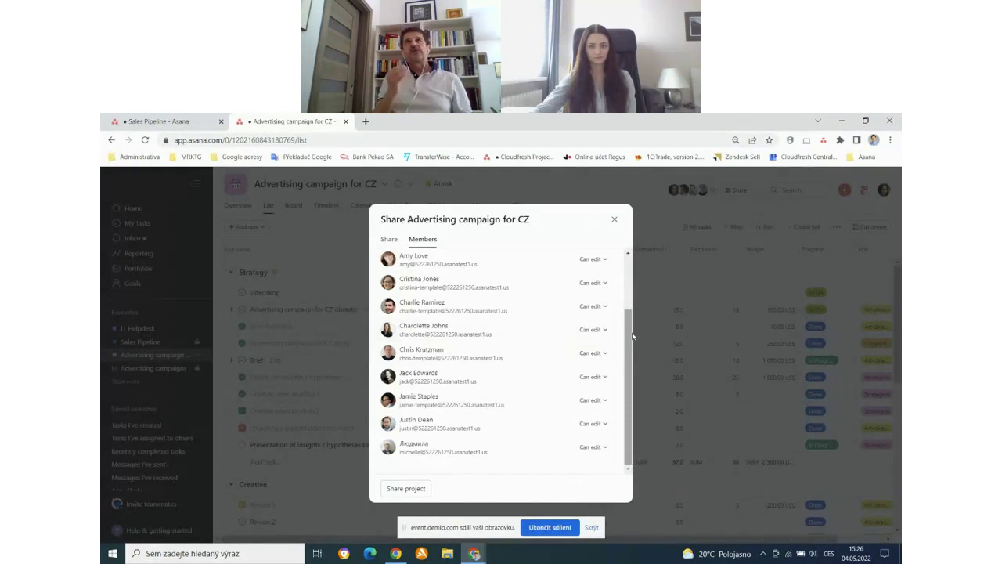
left_click_drag(628, 336, 629, 264)
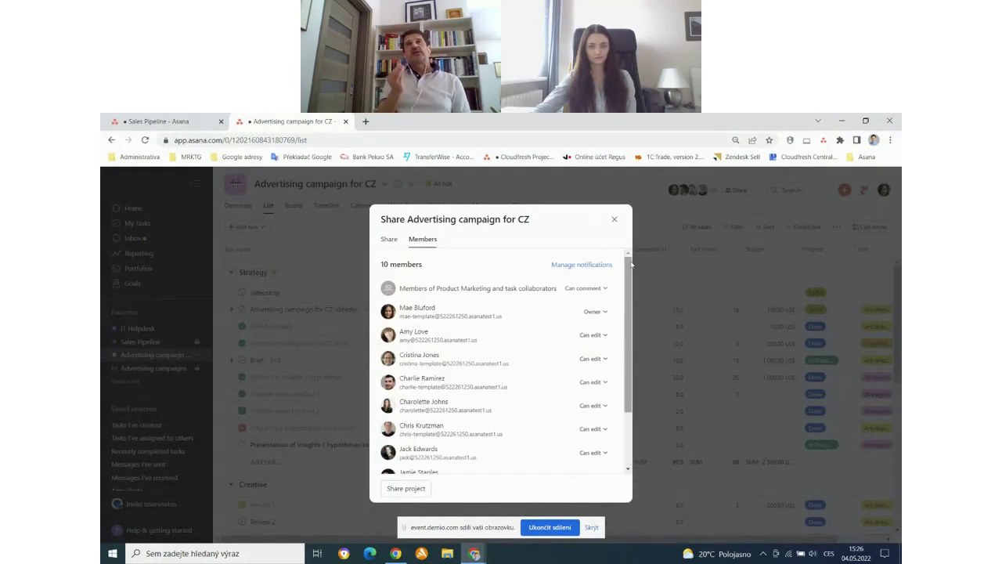
left_click(389, 239)
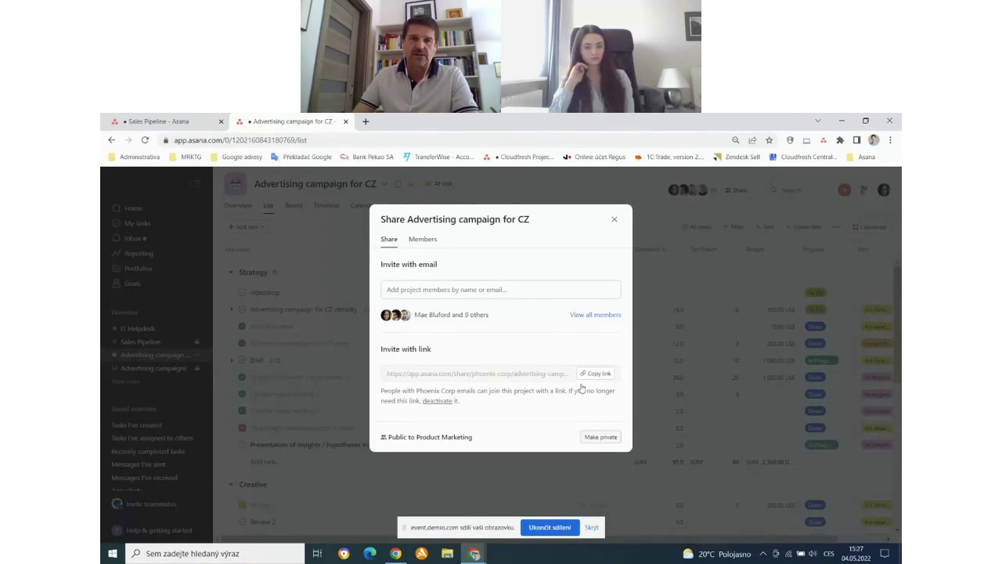
left_click(615, 221)
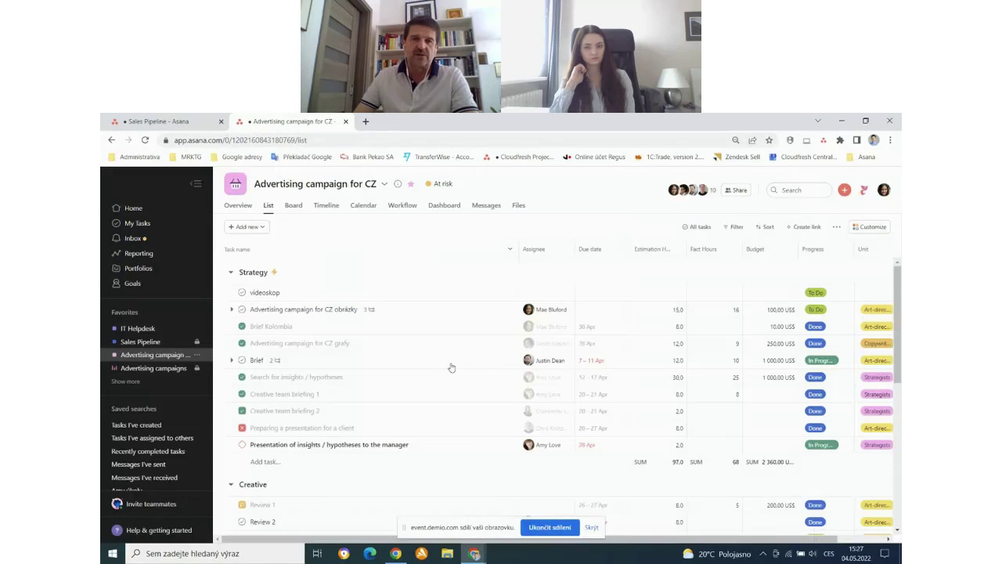
Open the task "Advertising campaign for CZ obrázky" and set both its start date and due date to 11 May 2022.
left_click(406, 311)
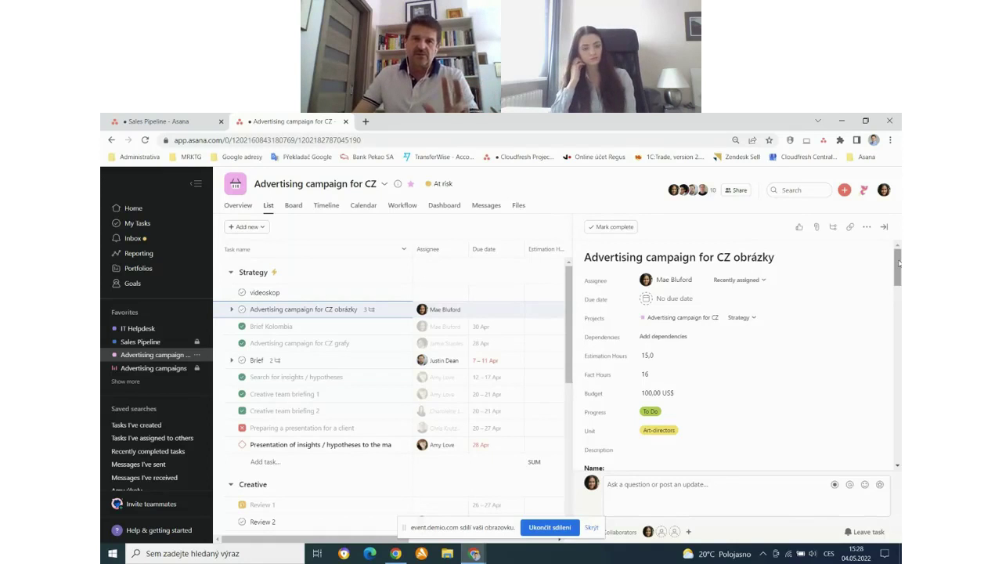
scroll(898, 276, "down", 1)
scroll(899, 276, "down", 3)
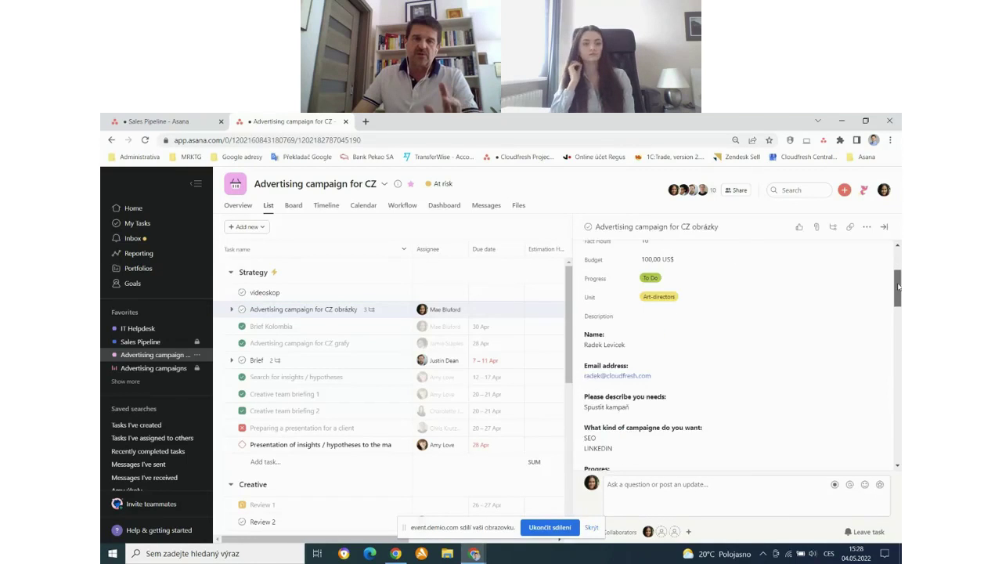
scroll(899, 270, "up", 5)
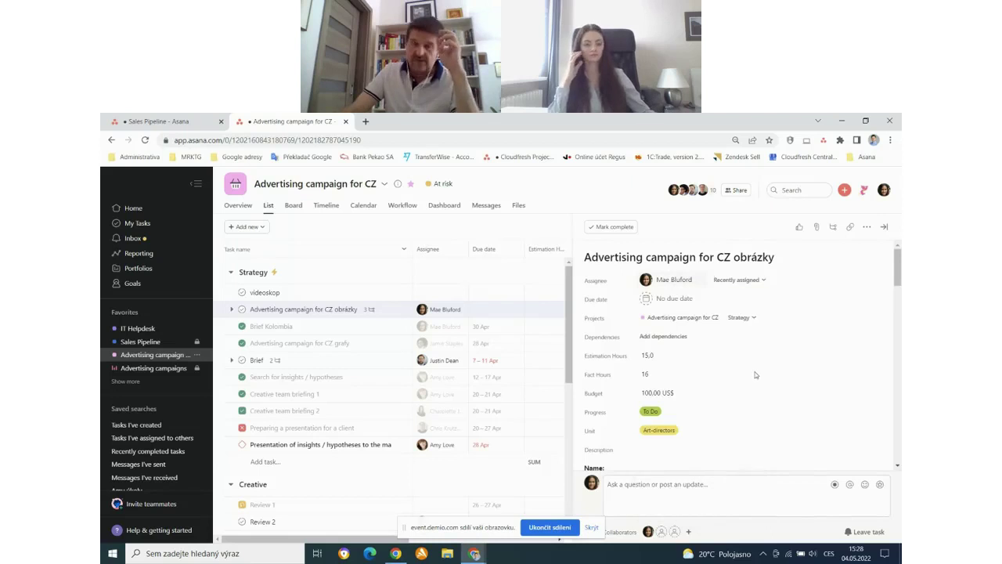
left_click(677, 298)
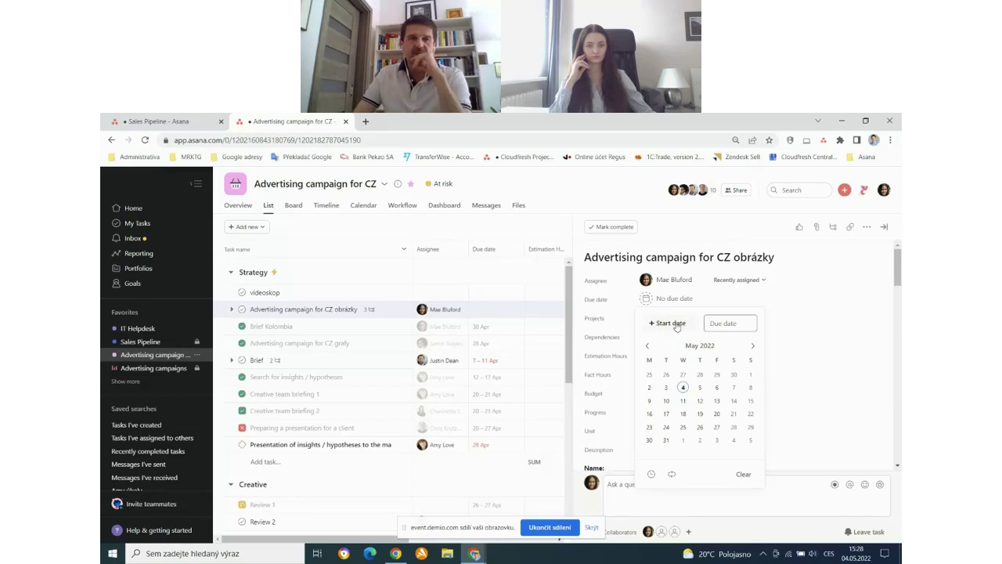
left_click(671, 322)
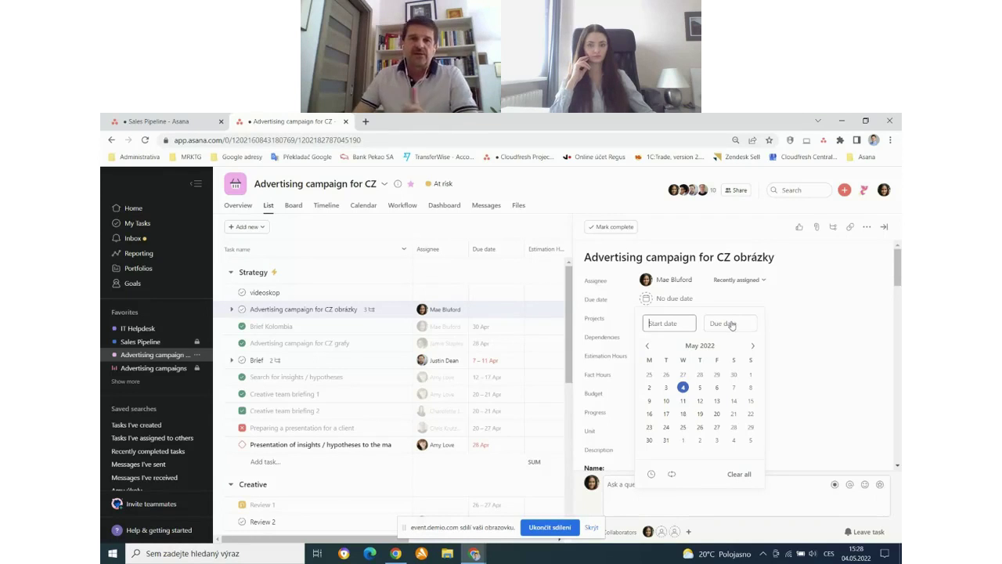
left_click(682, 400)
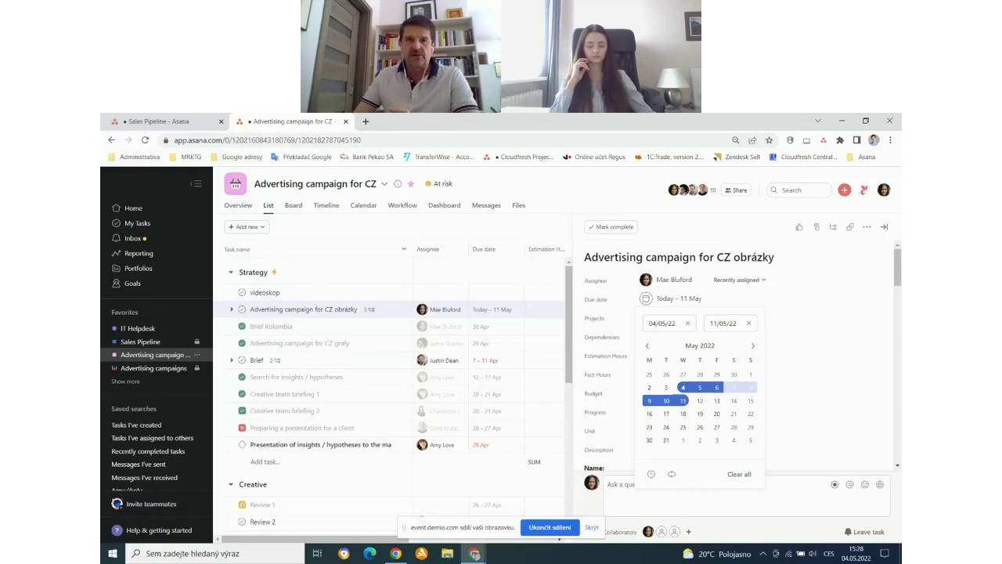
left_click(683, 400)
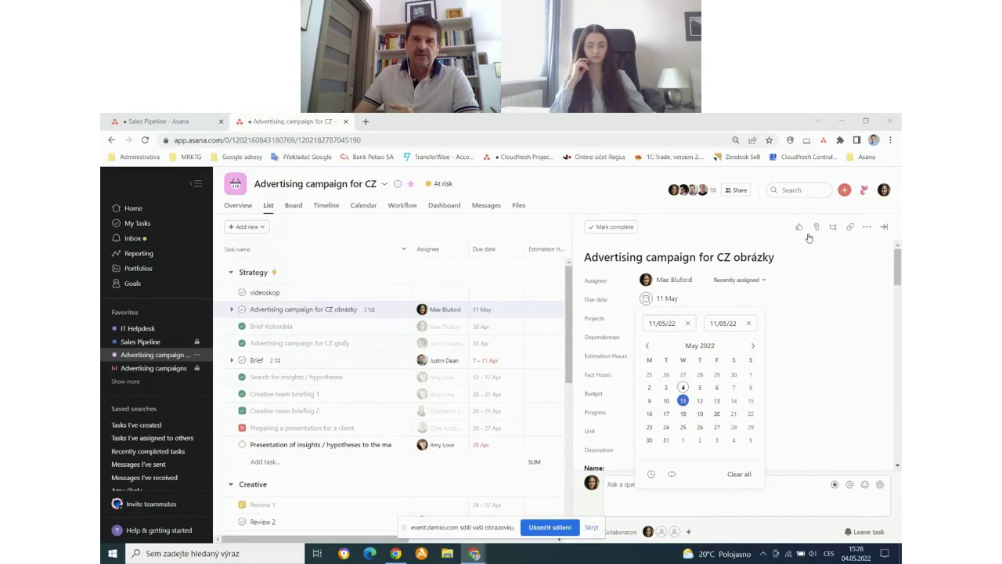
left_click(608, 338)
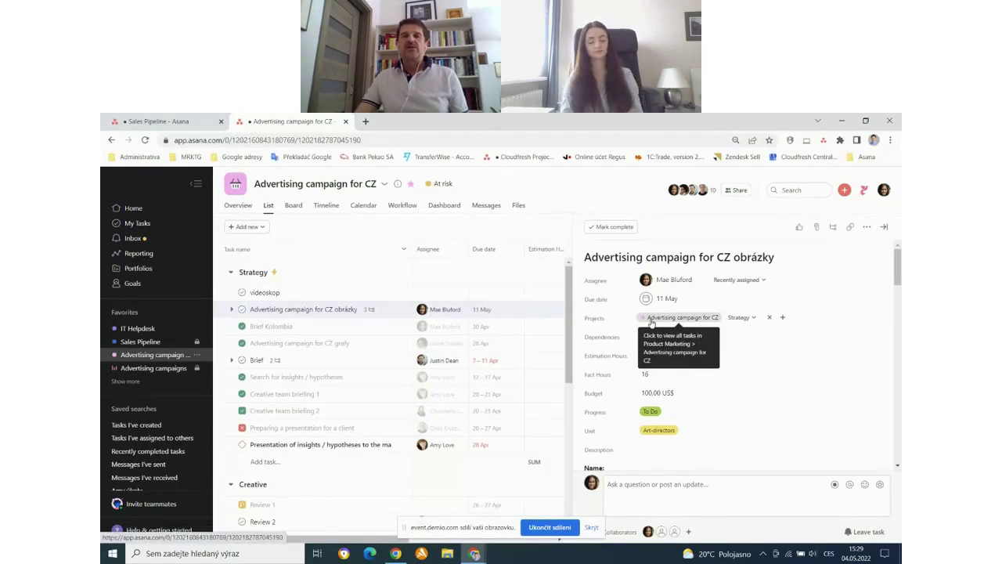
Add the task to the Sales Pipeline project as well and look through its fields, subtasks, attachments and activity history.
left_click(783, 320)
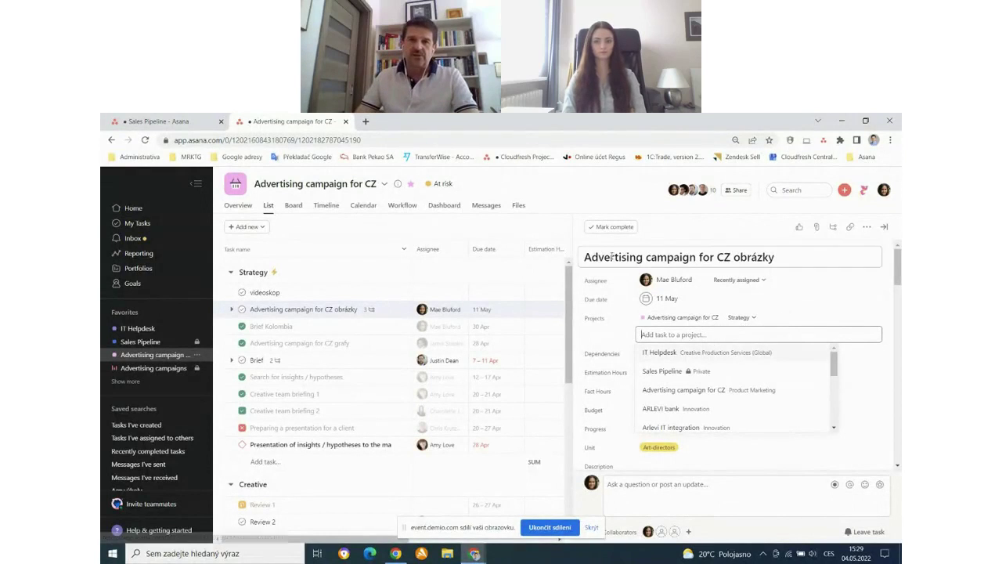
left_click(671, 373)
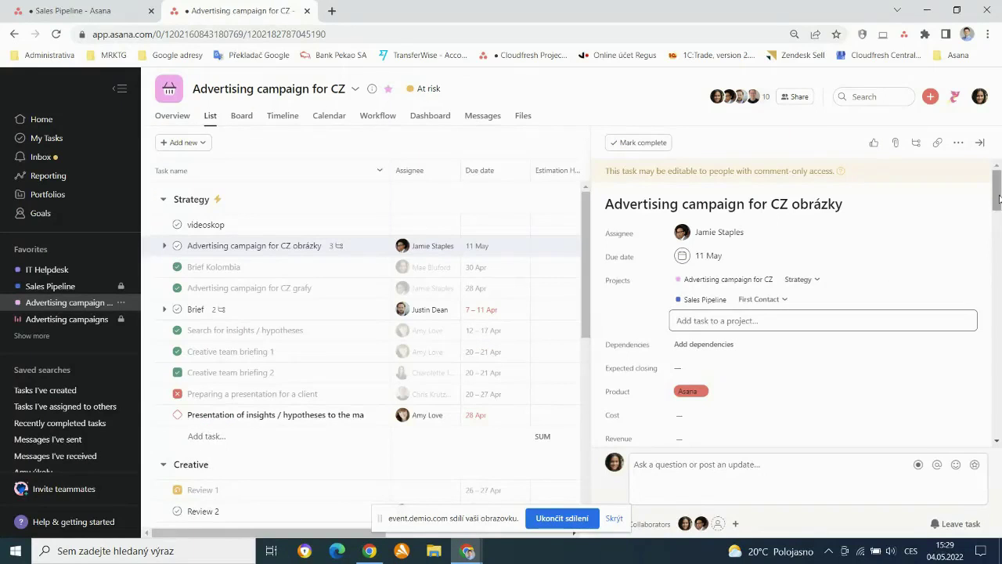
left_click_drag(999, 199, 998, 227)
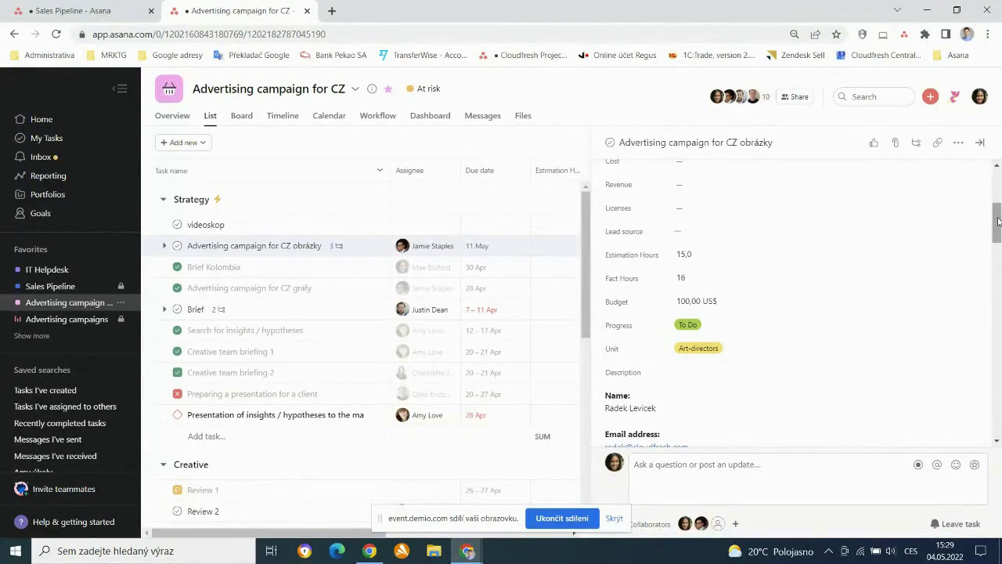
left_click_drag(998, 227, 997, 305)
scroll(866, 246, "down", 2)
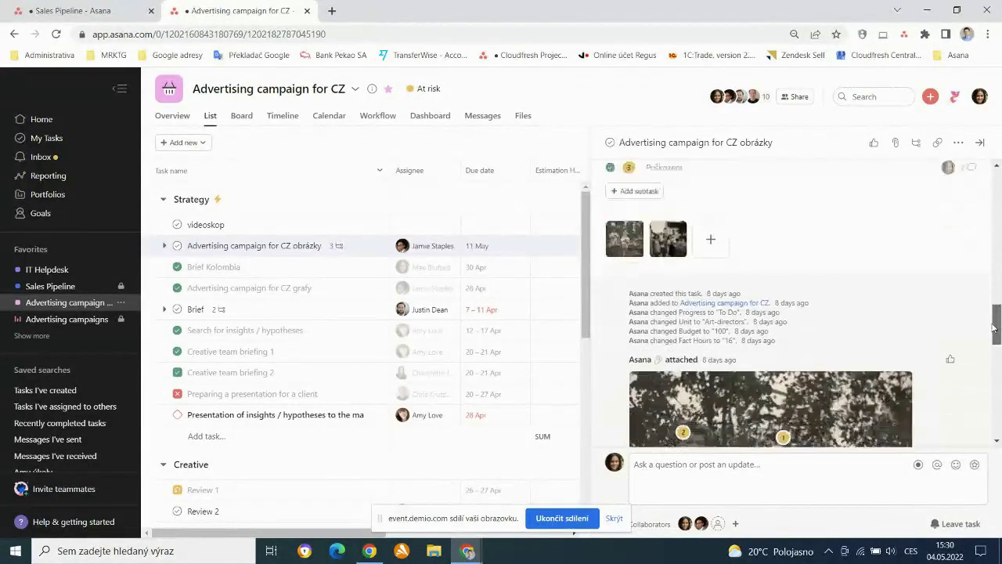
scroll(865, 246, "up", 1)
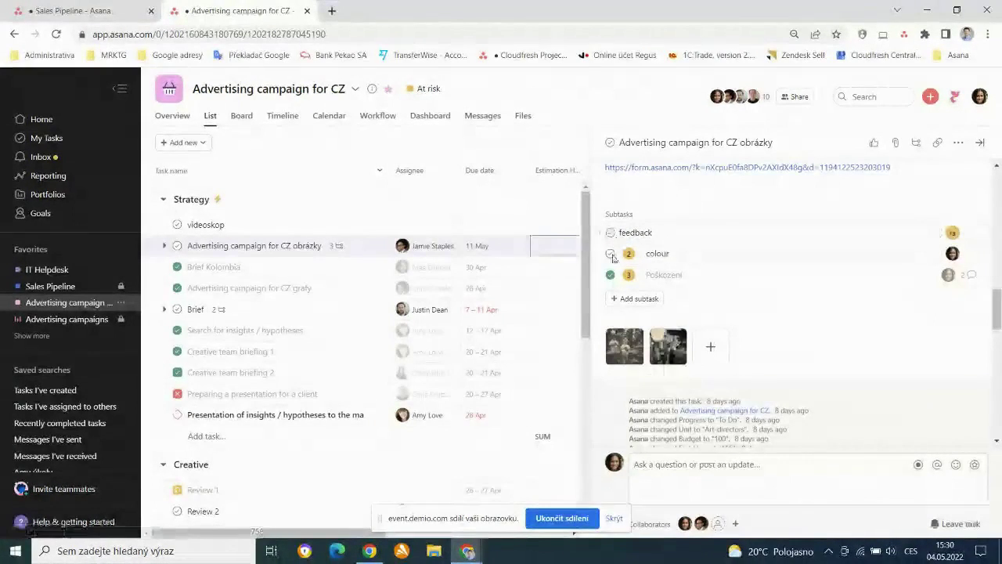
left_click_drag(997, 308, 995, 427)
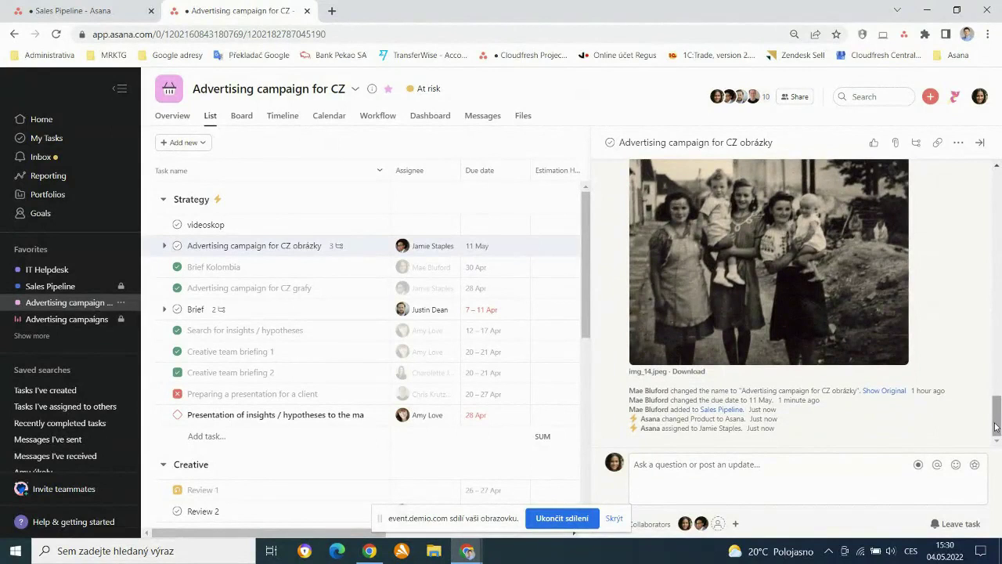
Post a task comment that mentions the requester's e-mail contact and reads "potřebujeme zkontrolovat výplaty".
left_click(651, 465)
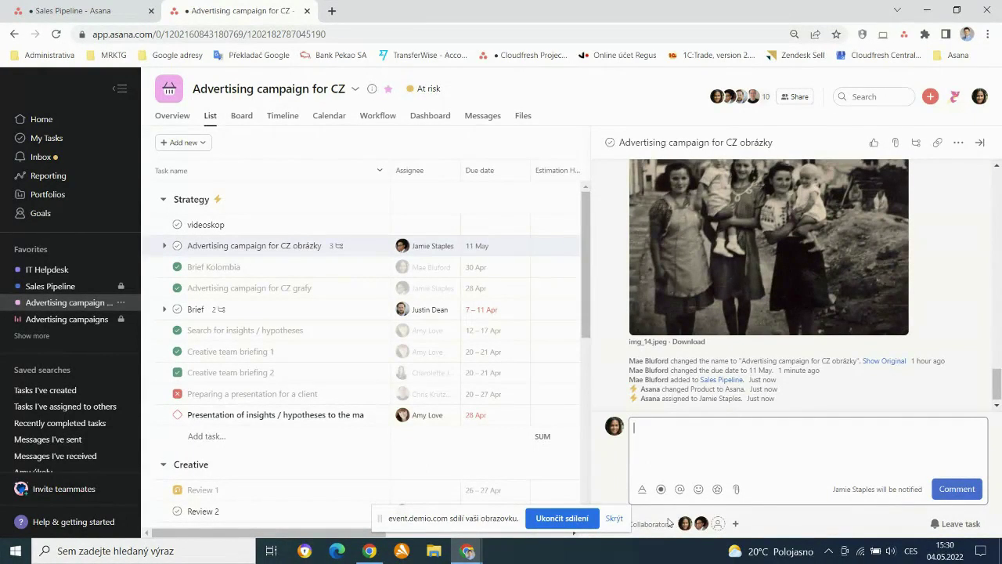
left_click(679, 489)
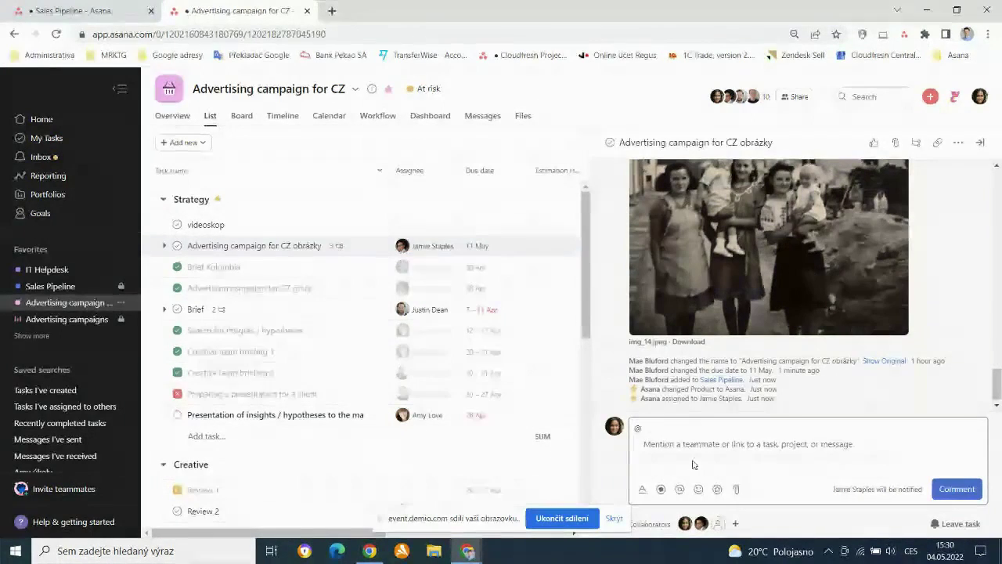
type("radek")
left_click(719, 441)
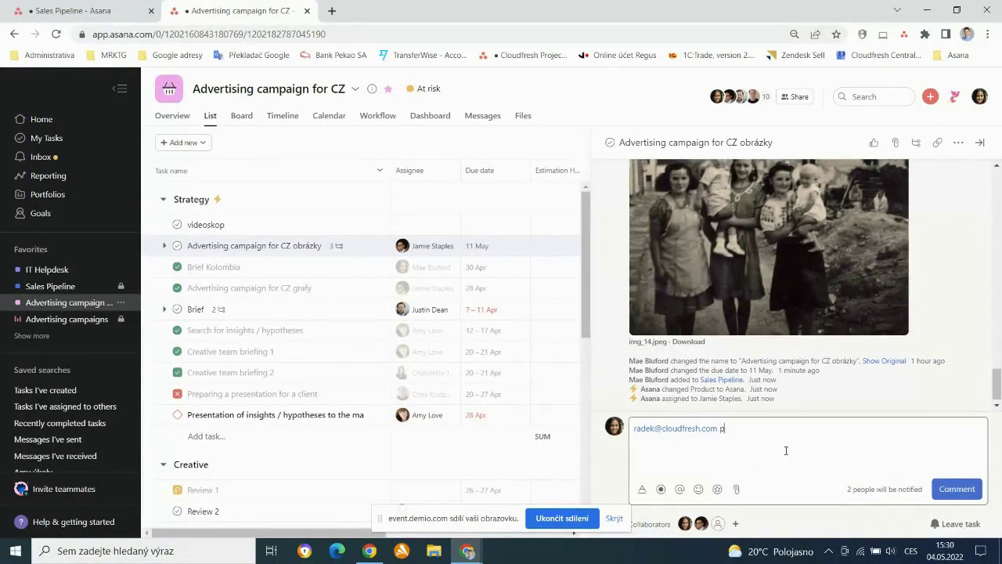
type("potřebujeme zkont")
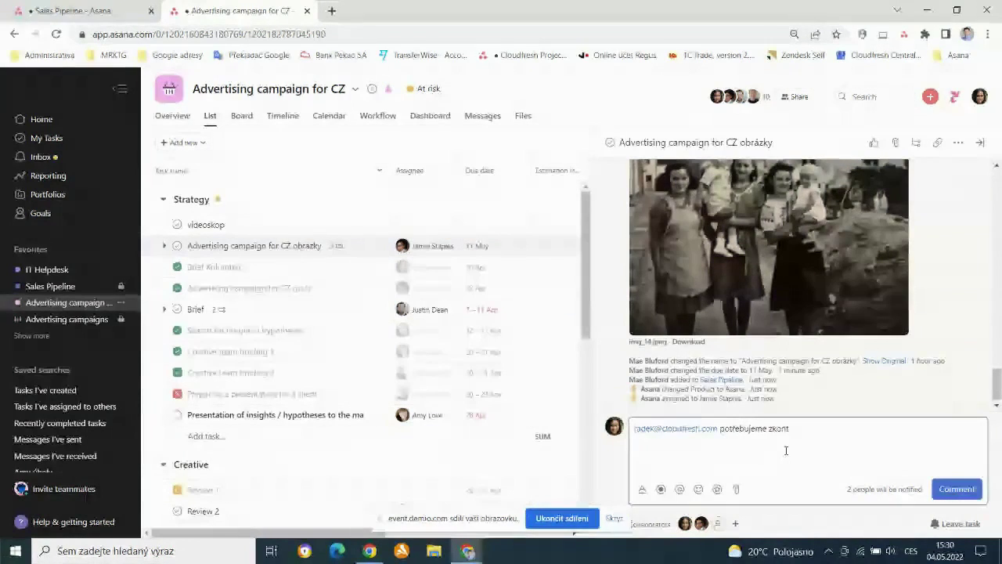
type("rolo")
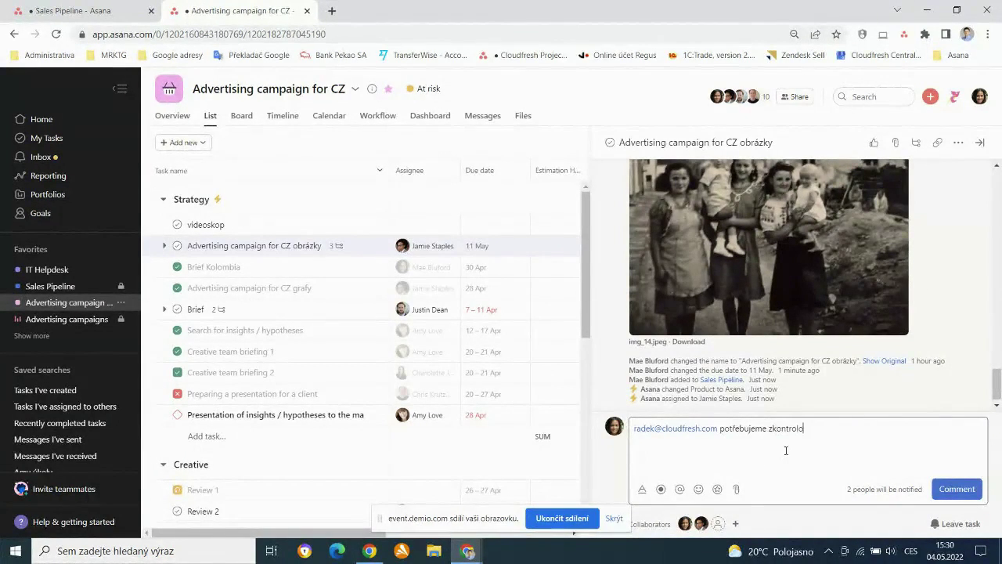
type("vat výplaty")
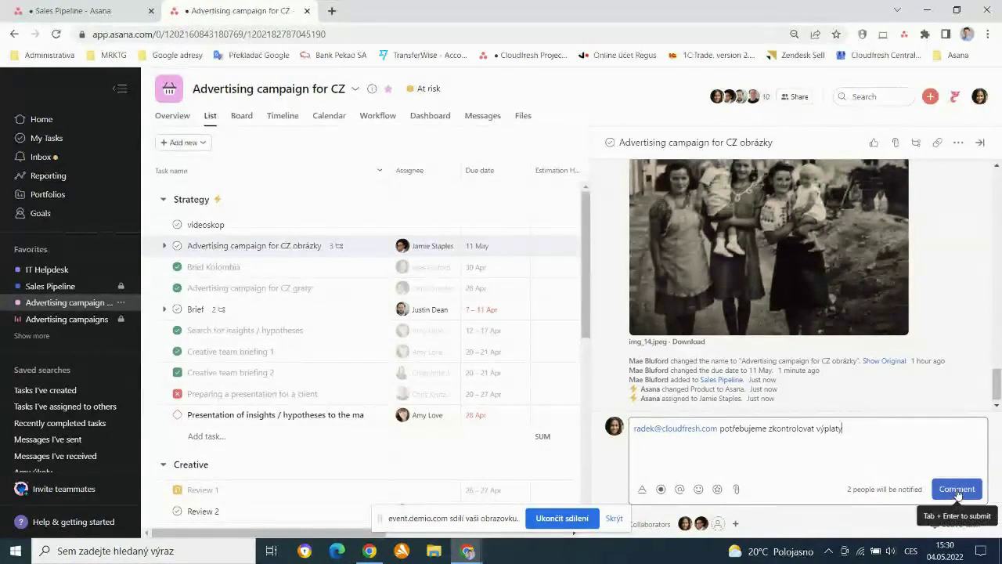
left_click(956, 489)
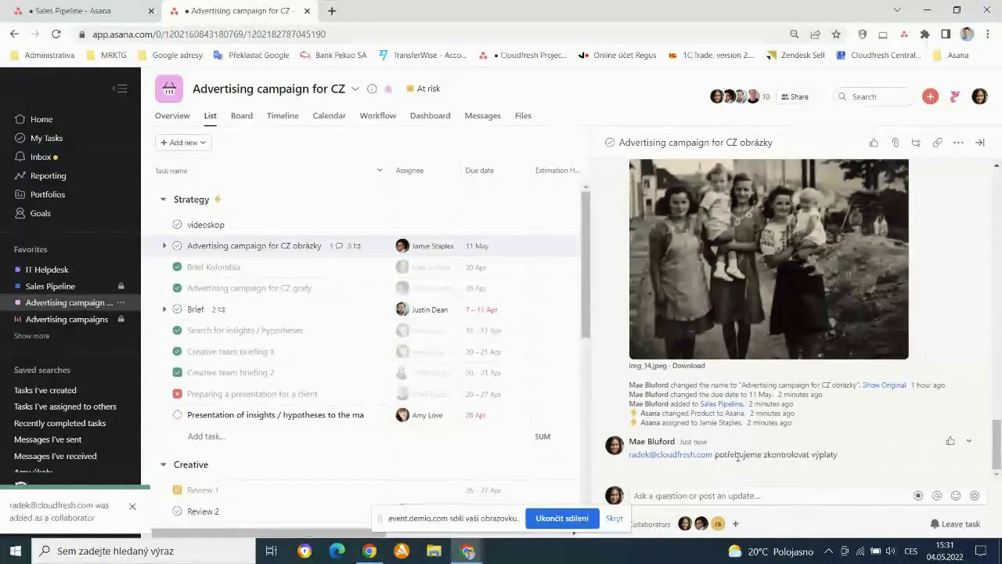
Add another teammate from the project as a collaborator on the task.
left_click_drag(501, 533, 178, 517)
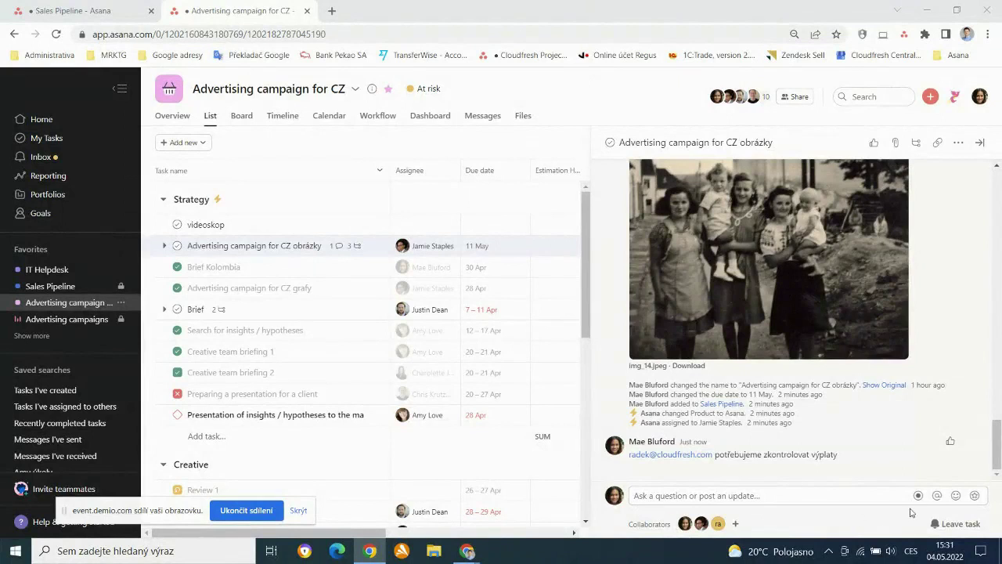
left_click(737, 525)
left_click(737, 526)
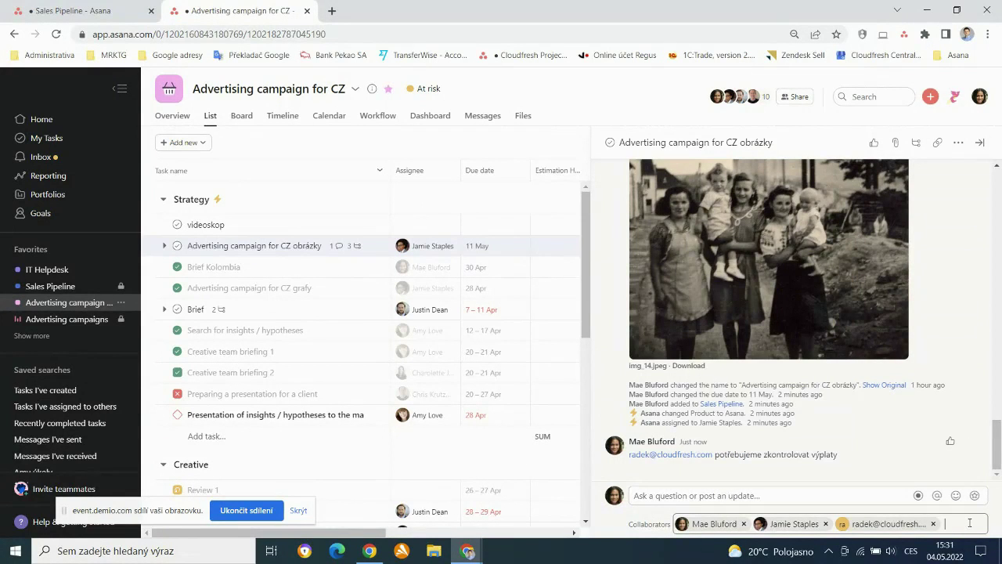
type("jon")
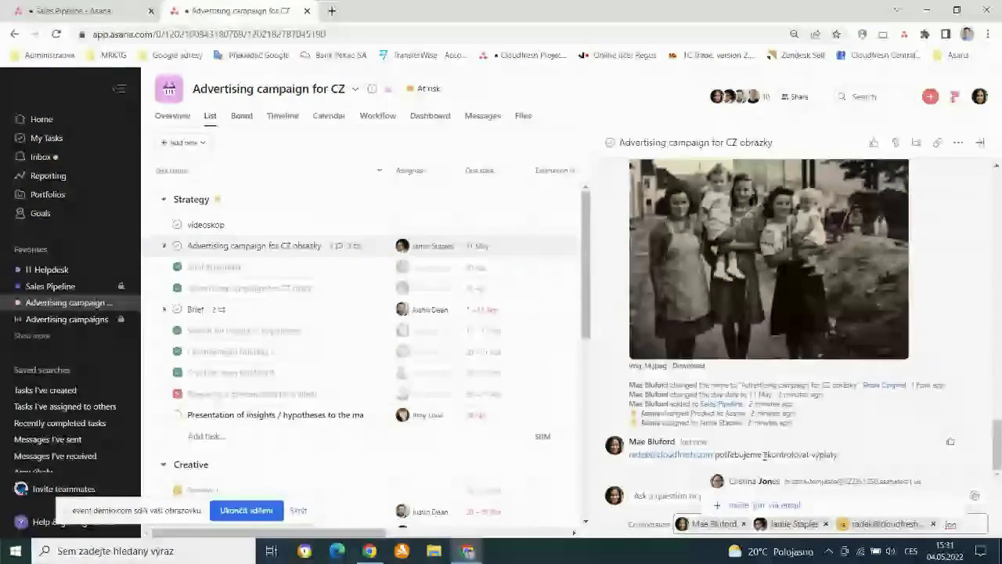
left_click(779, 481)
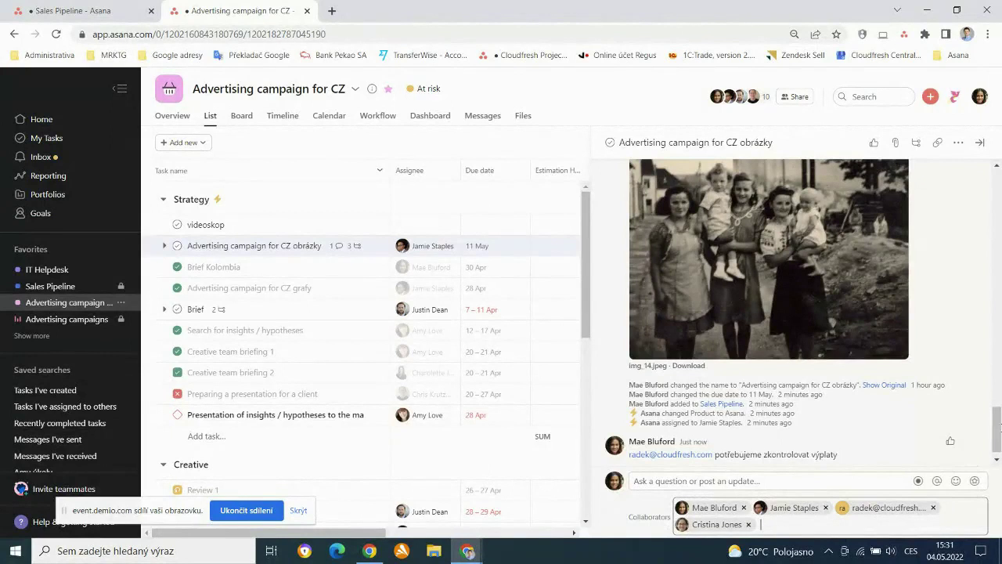
Close the task's details and examine the remaining field columns of the project's task list.
left_click_drag(999, 427, 996, 161)
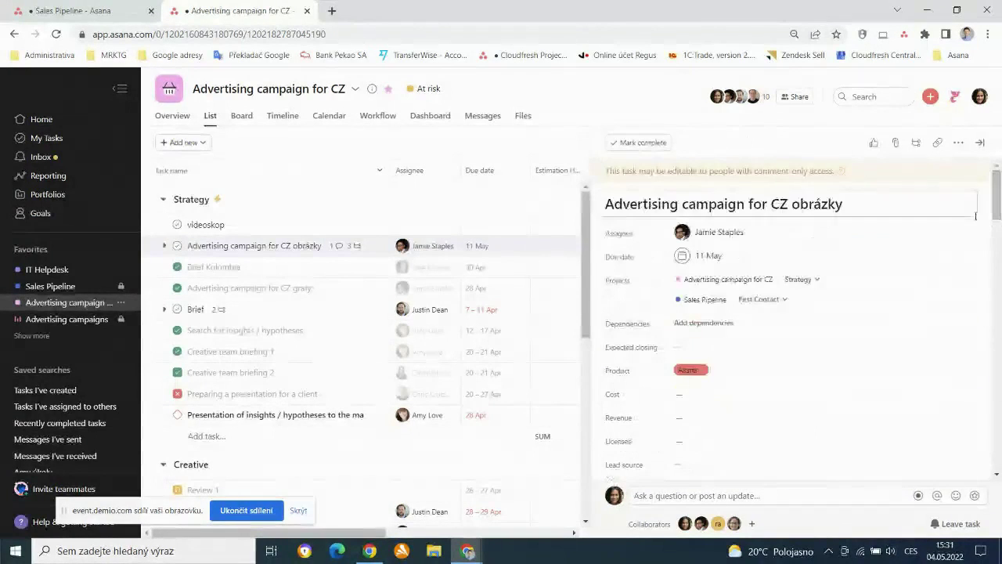
left_click(979, 143)
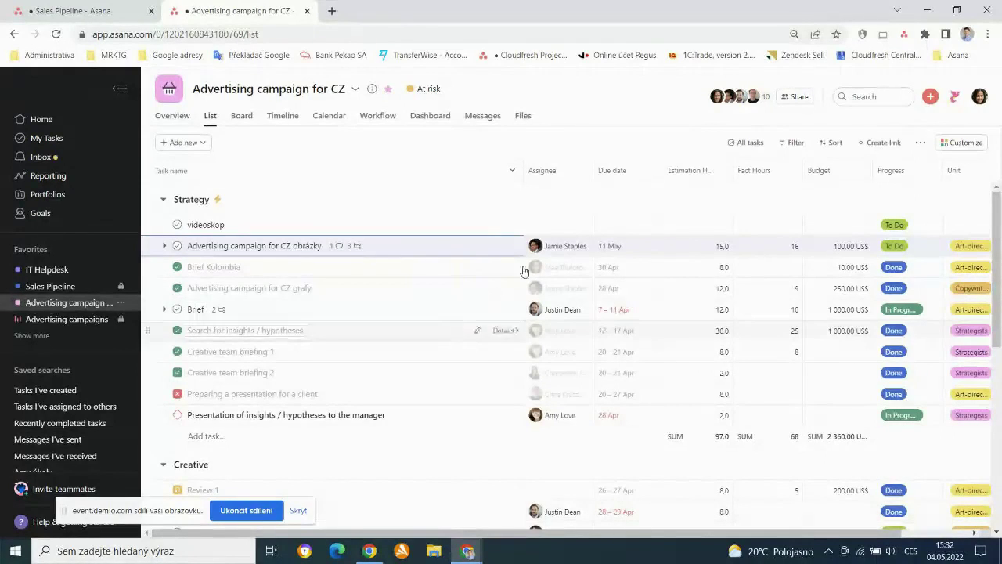
mouse_move(564, 253)
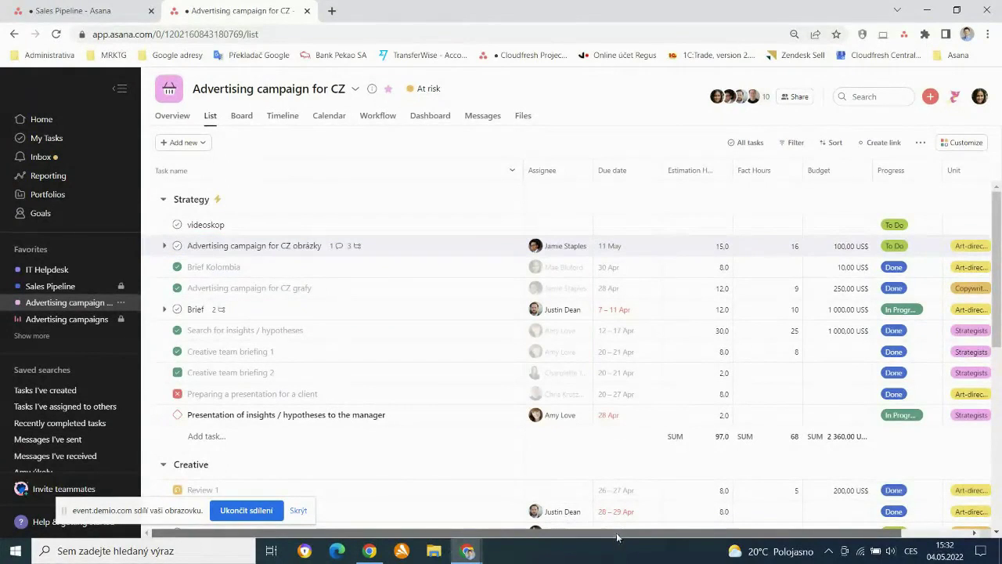
scroll(604, 271, "right", 2)
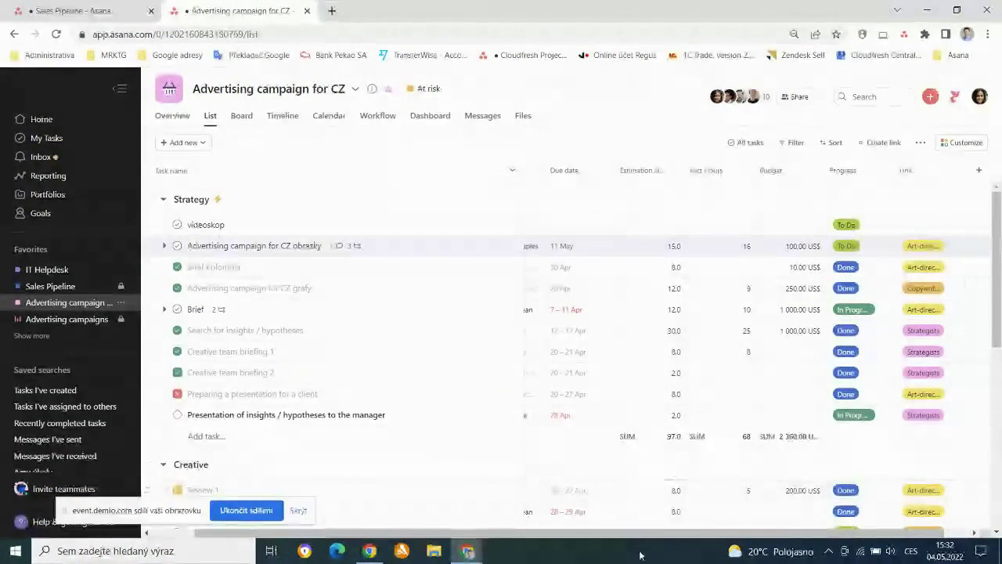
Examine the Progress and Unit options of the "Advertising campaign for CZ obrázky" task without changing its values.
left_click_drag(658, 535, 678, 535)
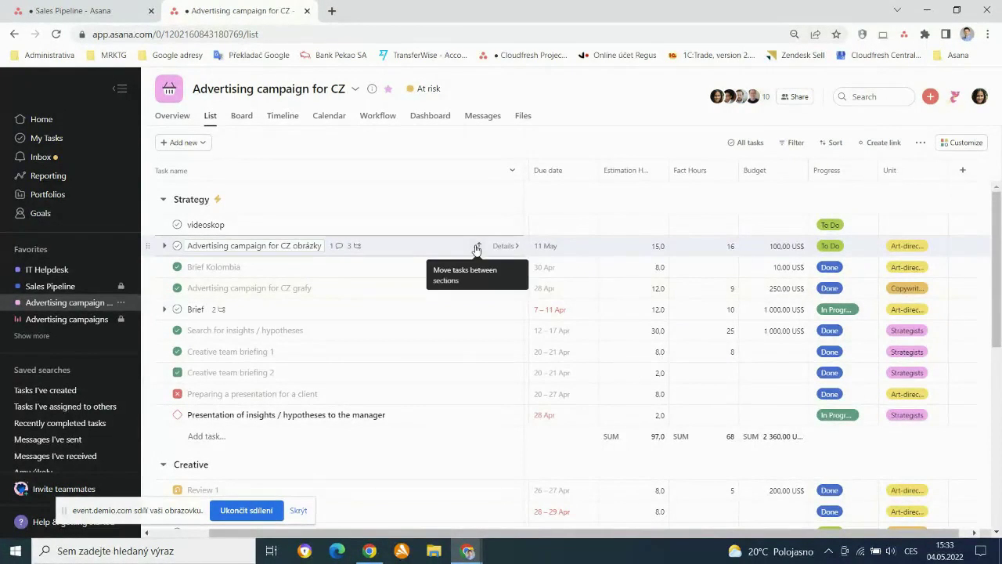
left_click(869, 248)
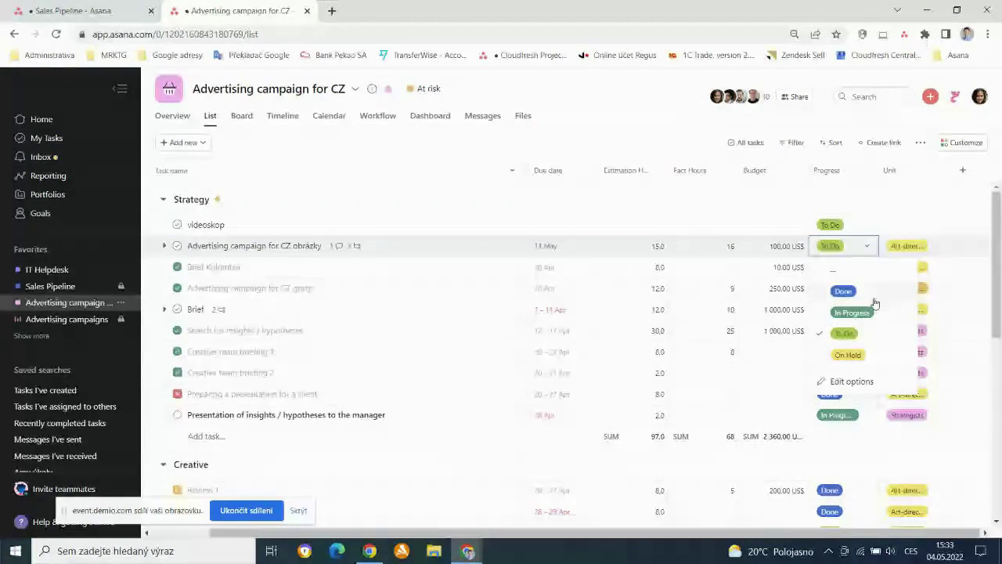
left_click(867, 247)
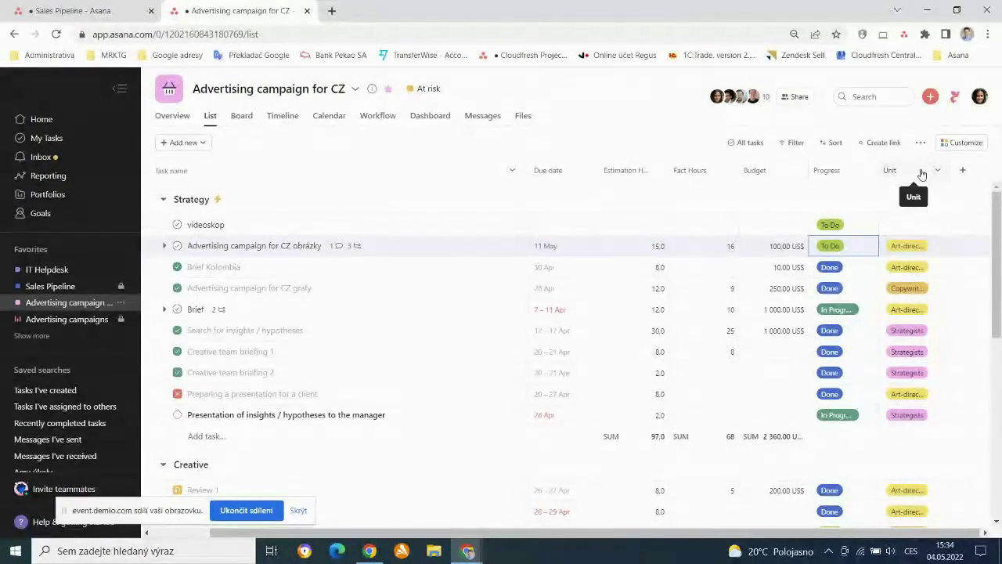
left_click(938, 247)
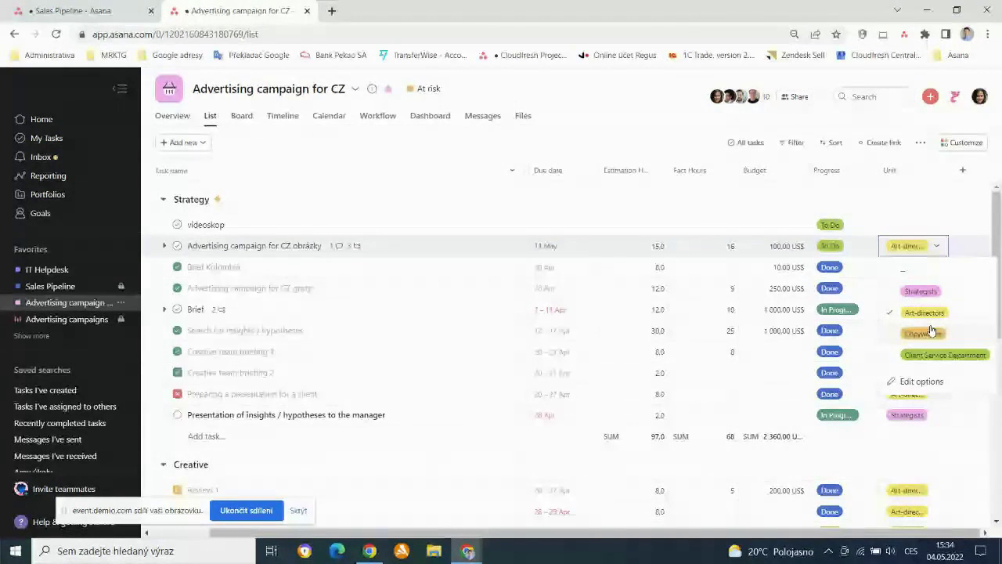
left_click(937, 247)
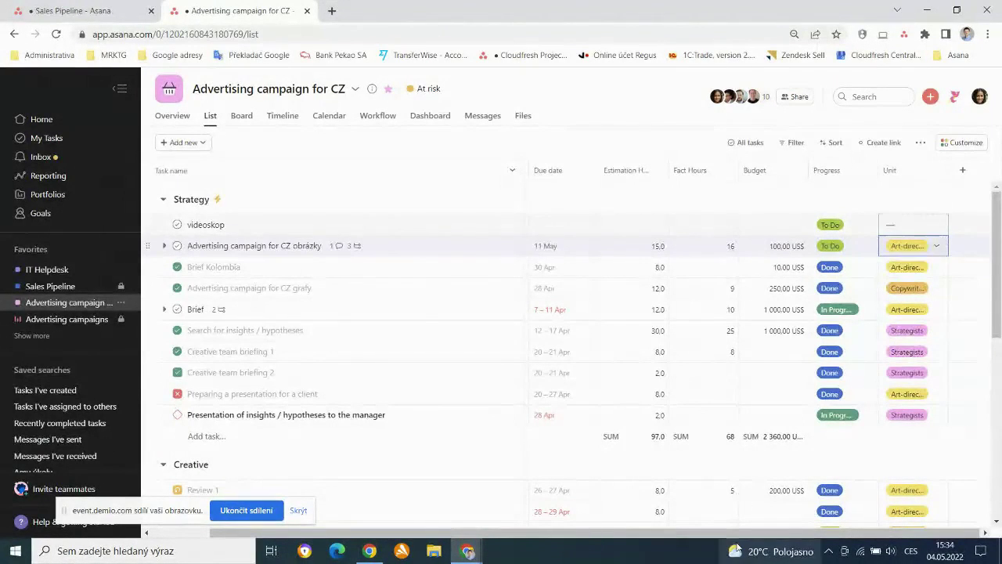
left_click(792, 533)
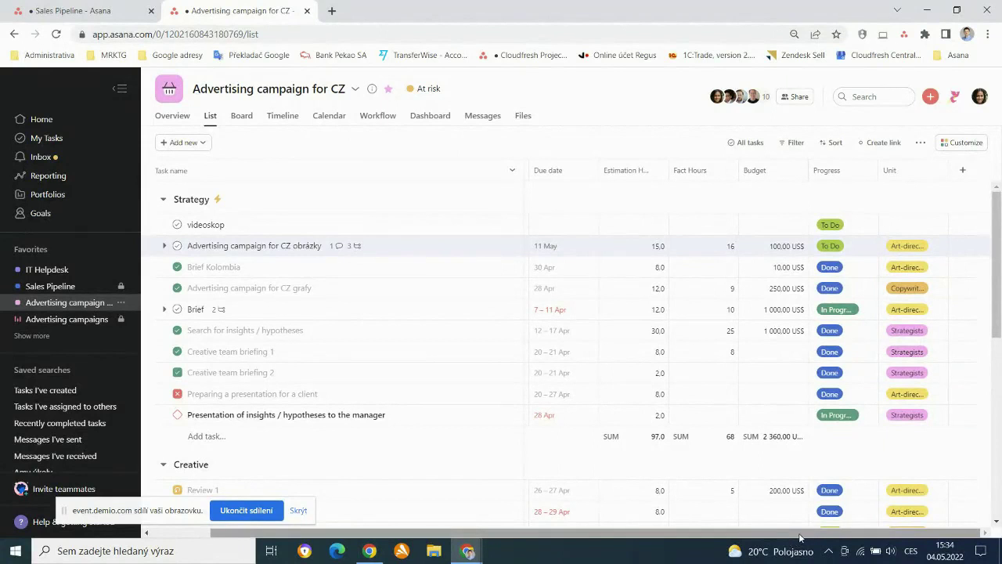
left_click_drag(792, 538, 853, 537)
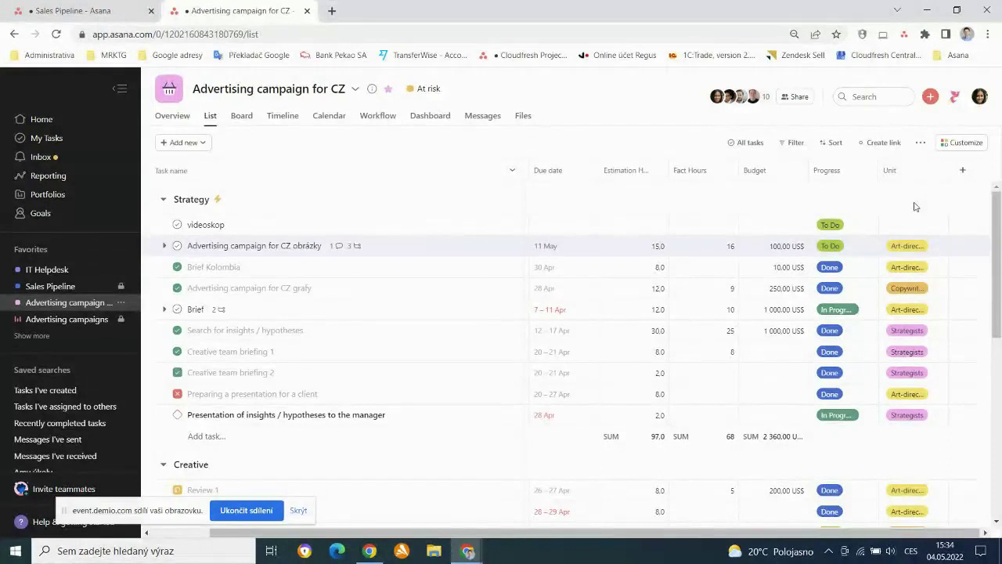
Open the project's customization settings and look through its list of fields.
left_click(963, 146)
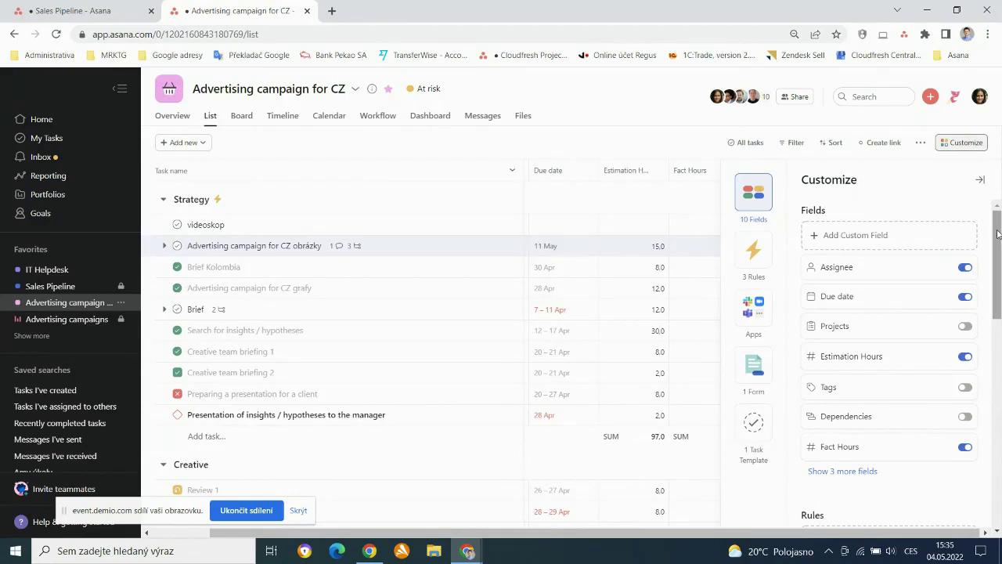
left_click_drag(997, 233, 1000, 241)
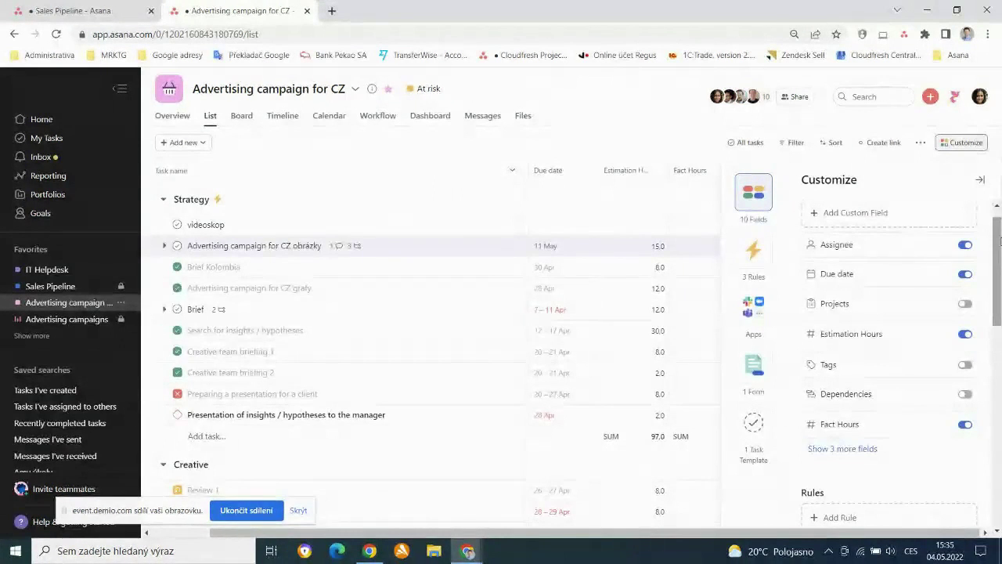
left_click_drag(1000, 244, 999, 230)
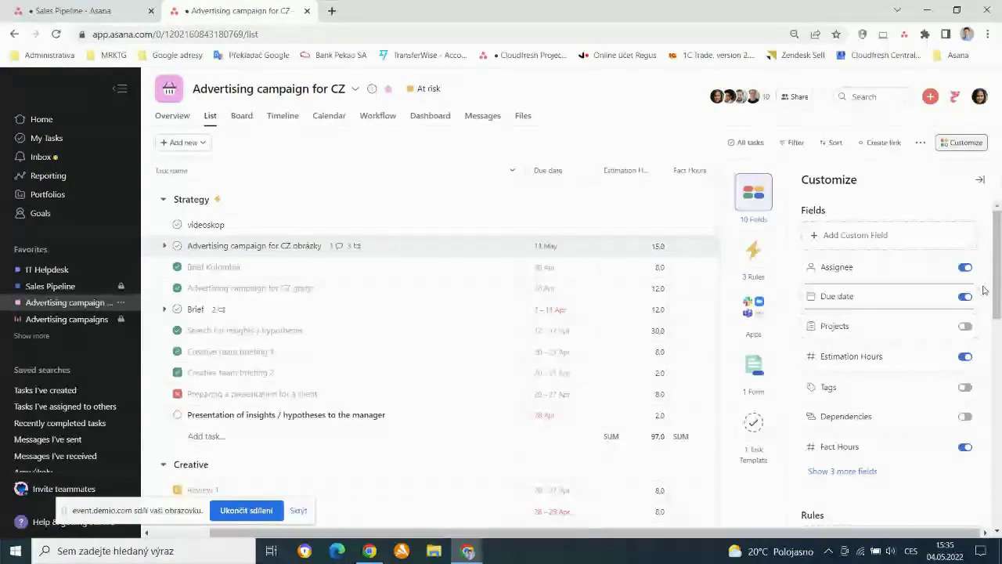
left_click_drag(998, 266, 997, 275)
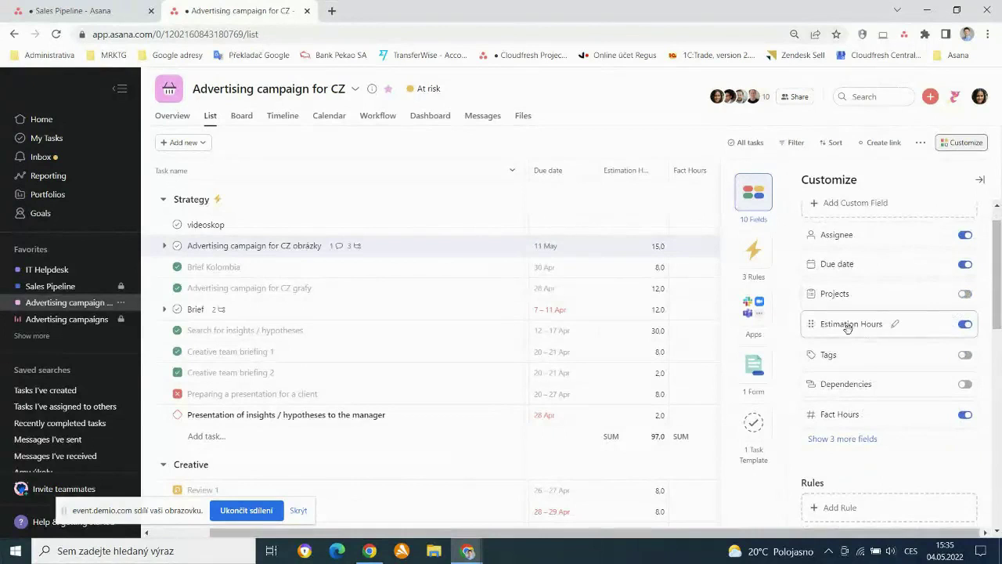
Hide the Estimation Hours field from the task list and show it again.
left_click(963, 324)
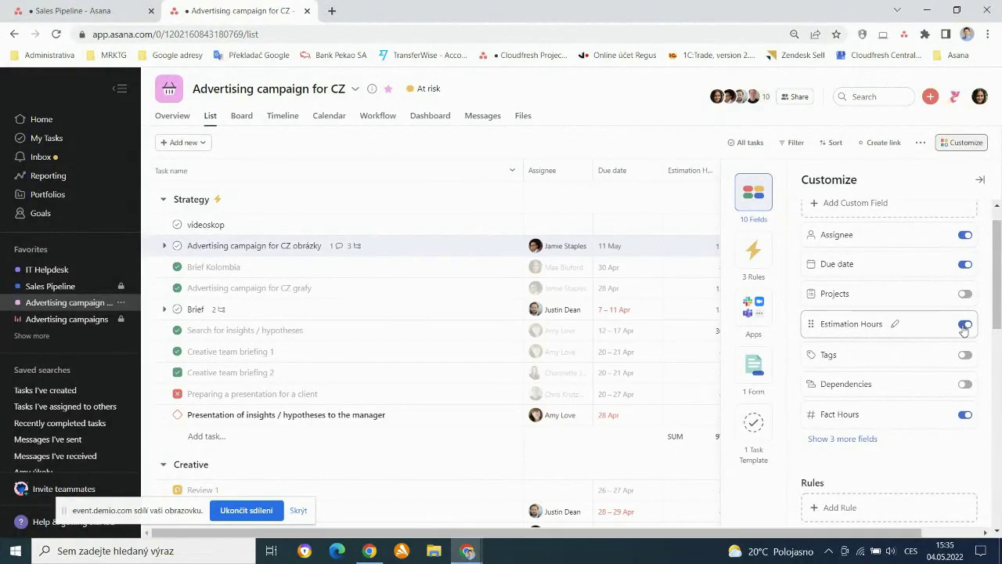
left_click(964, 327)
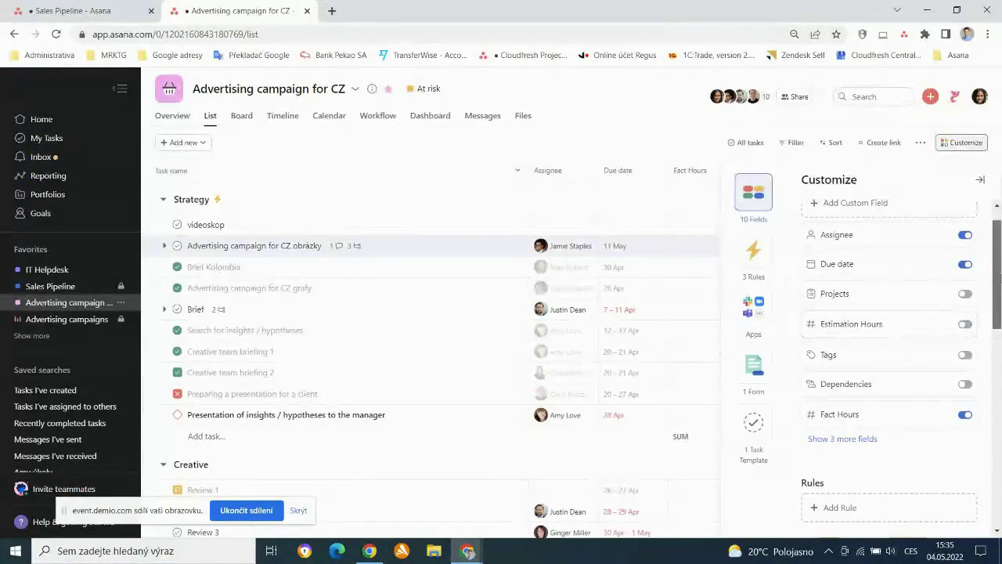
left_click(966, 326)
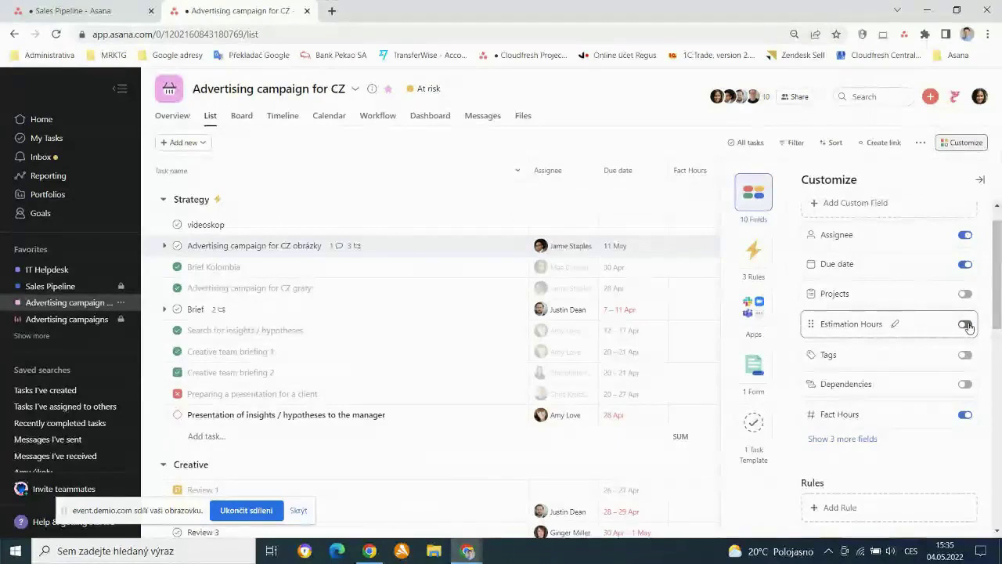
scroll(995, 313, "down", 2)
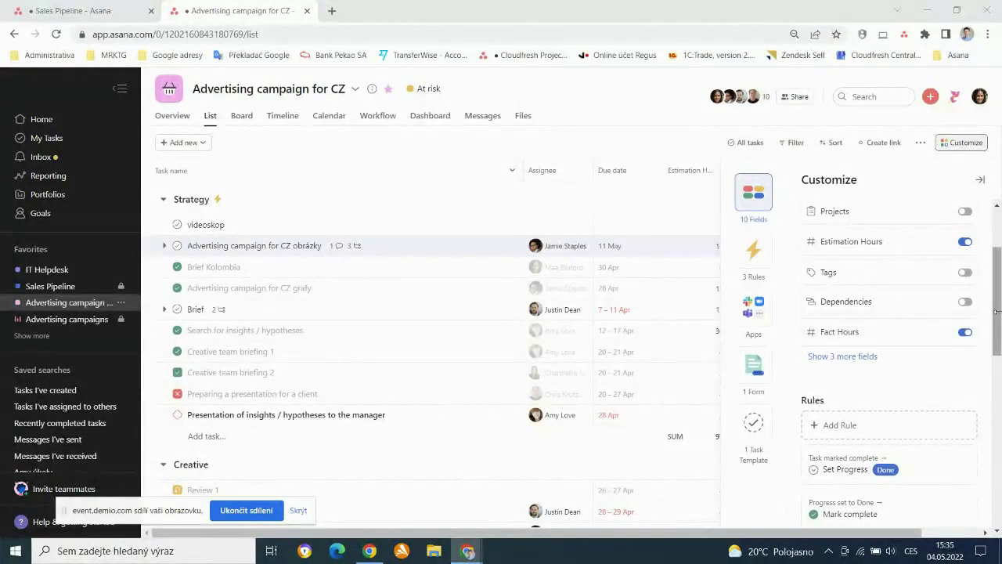
Start adding a custom field, view the available field types and close the dialog without creating a field.
left_click_drag(996, 312, 996, 255)
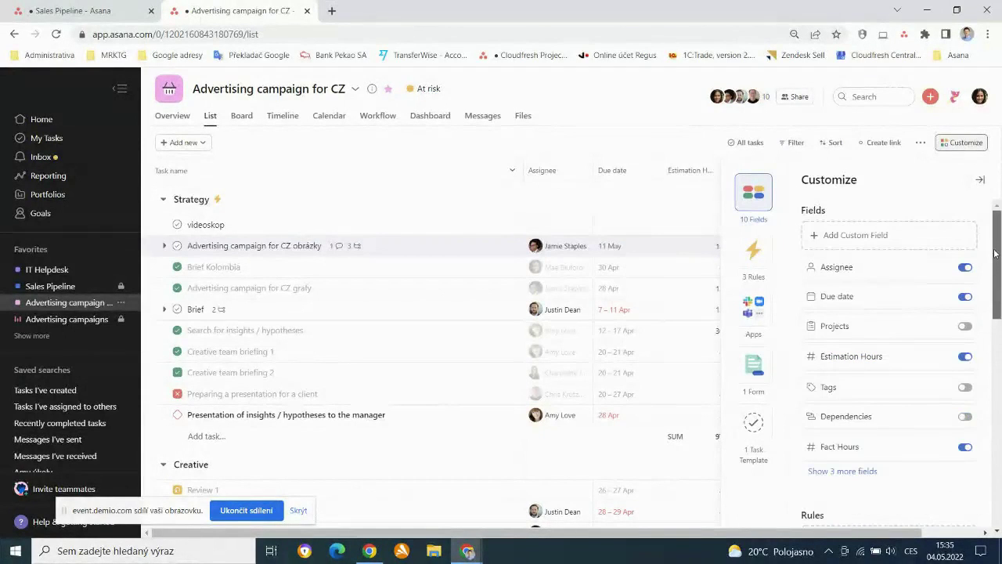
left_click(866, 236)
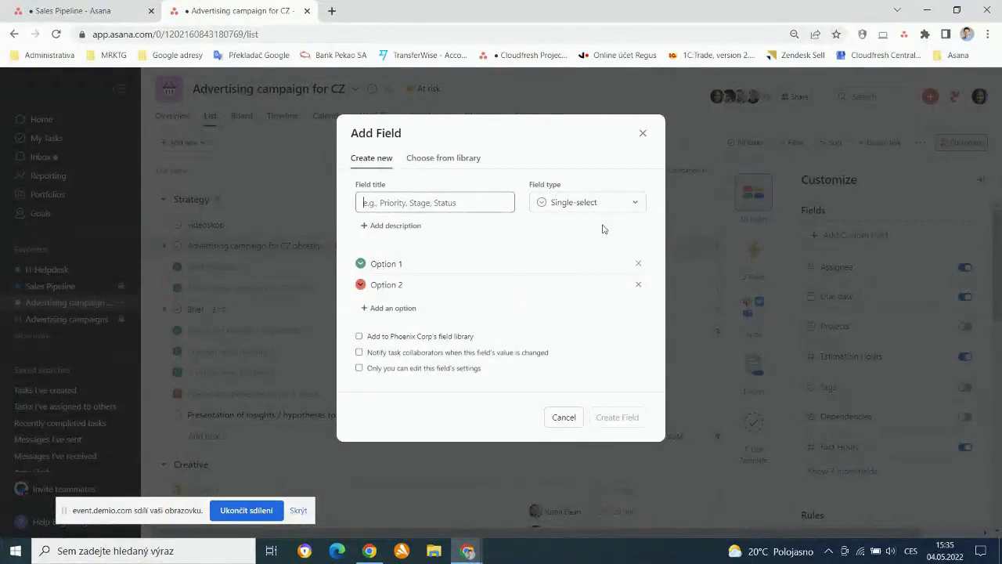
left_click(637, 205)
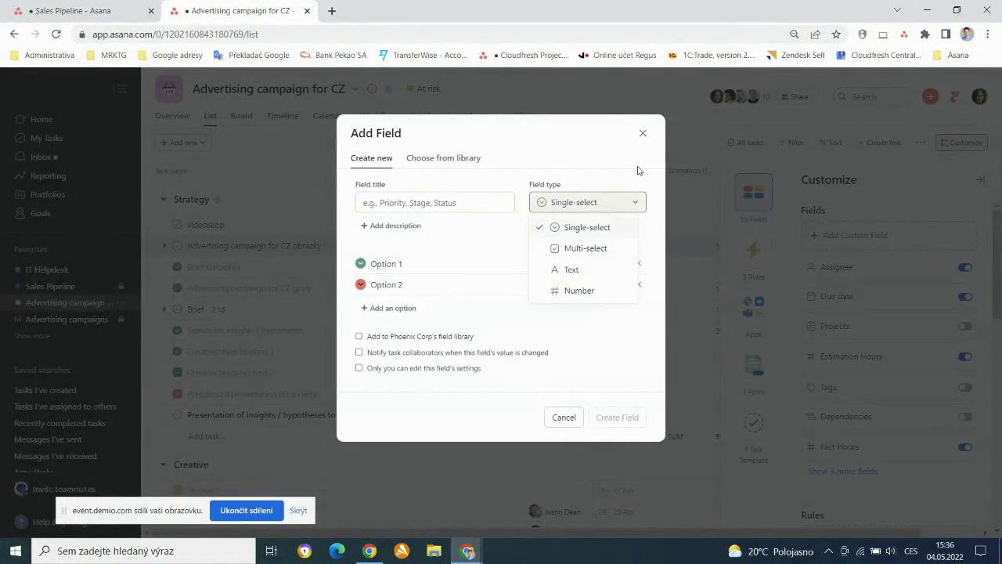
left_click(643, 136)
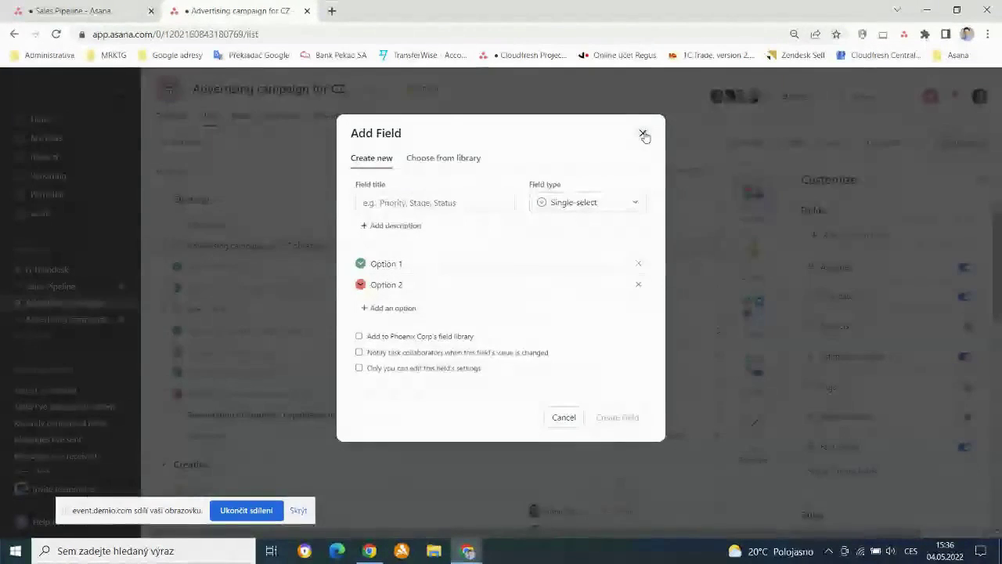
left_click(644, 135)
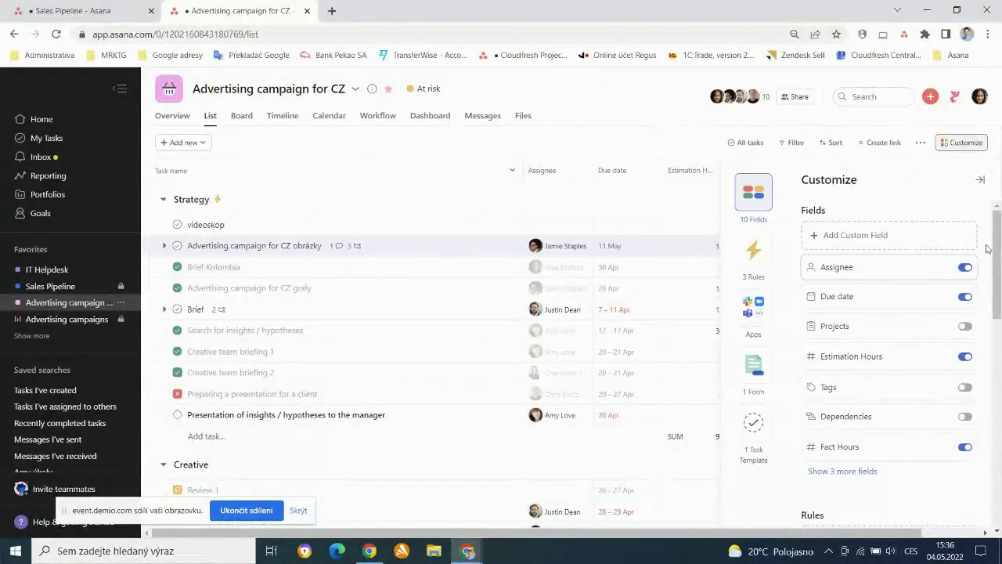
Reorder the project's fields so Dependencies comes before Tags and Fact Hours comes before Estimation Hours.
left_click_drag(997, 245, 997, 222)
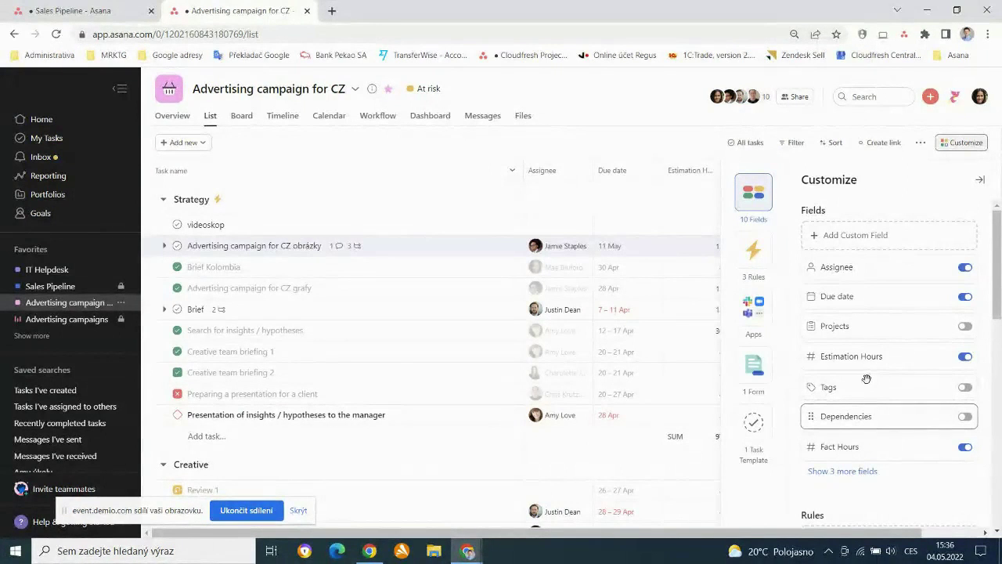
left_click_drag(867, 379, 893, 371)
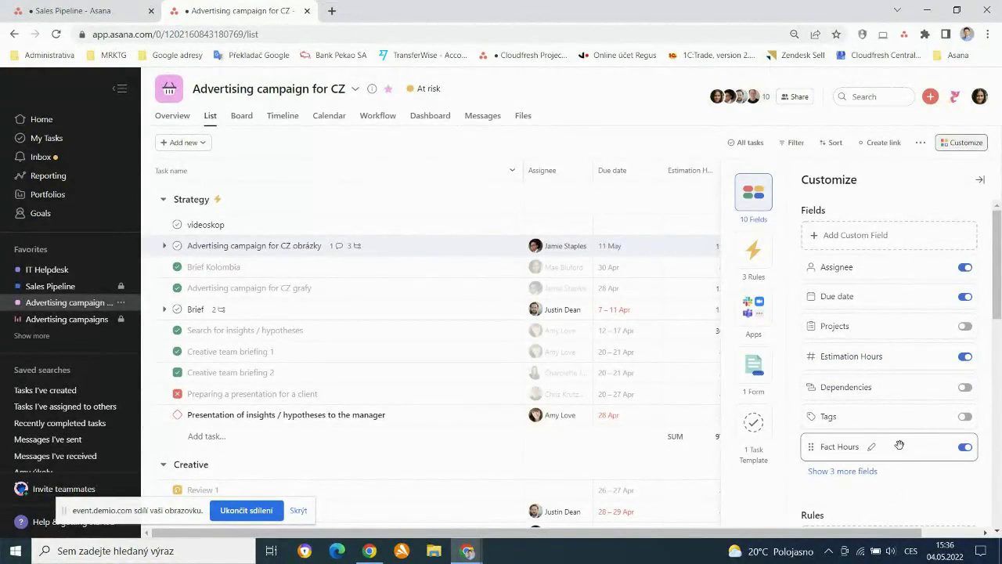
left_click_drag(897, 443, 910, 340)
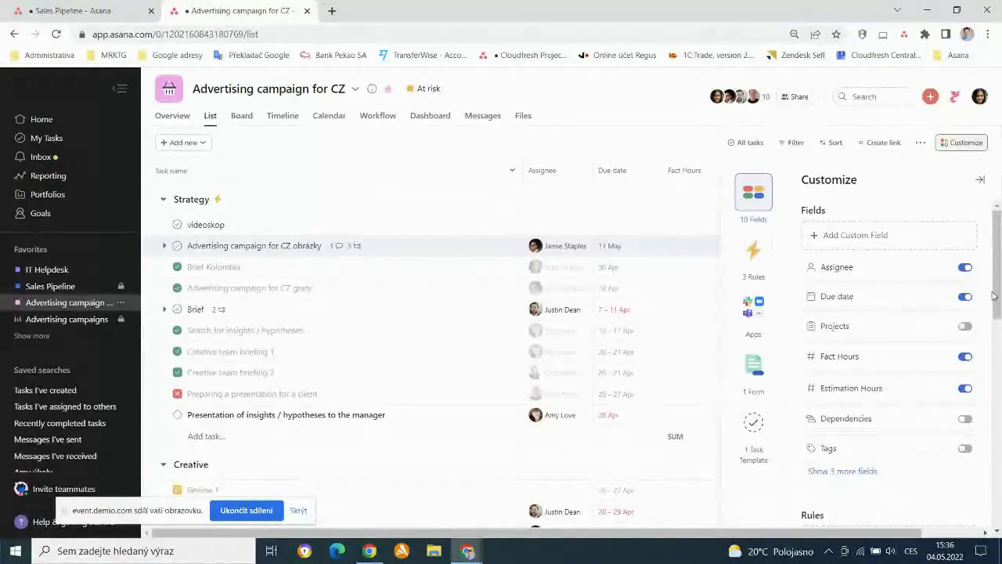
Examine the project's rules that set Progress when a task is marked complete or moved to the Strategy section.
scroll(992, 296, "down", 2)
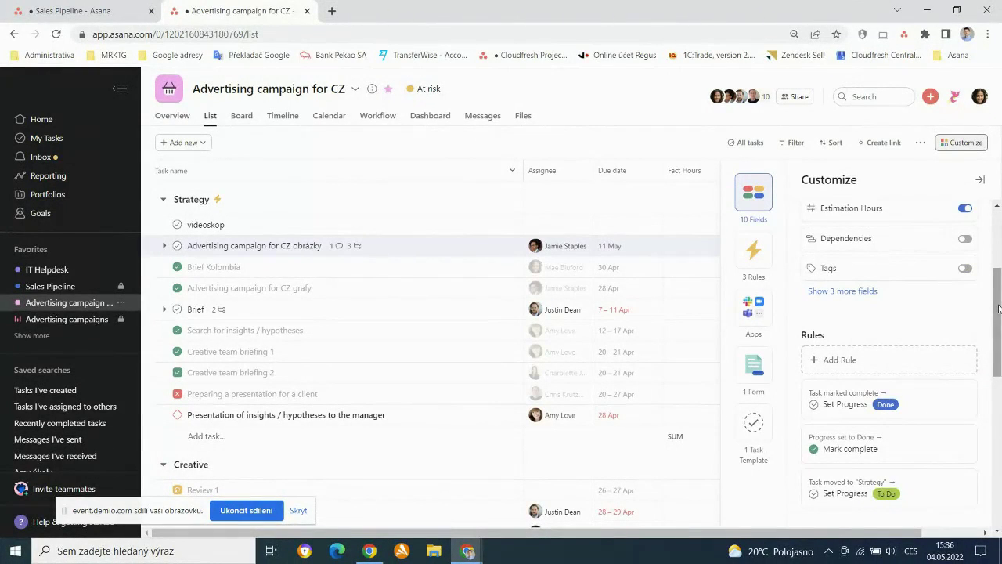
scroll(995, 306, "up", 3)
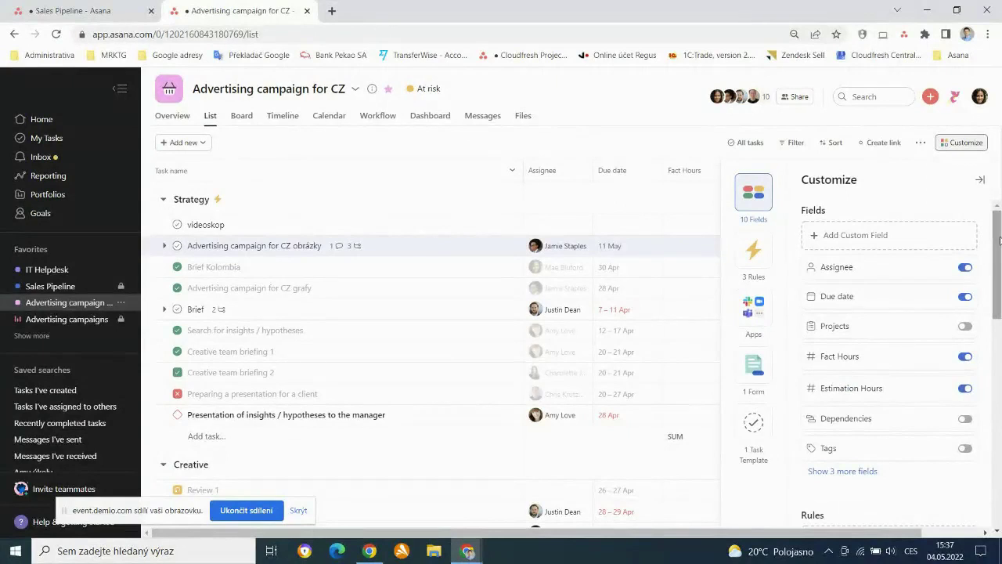
left_click(752, 252)
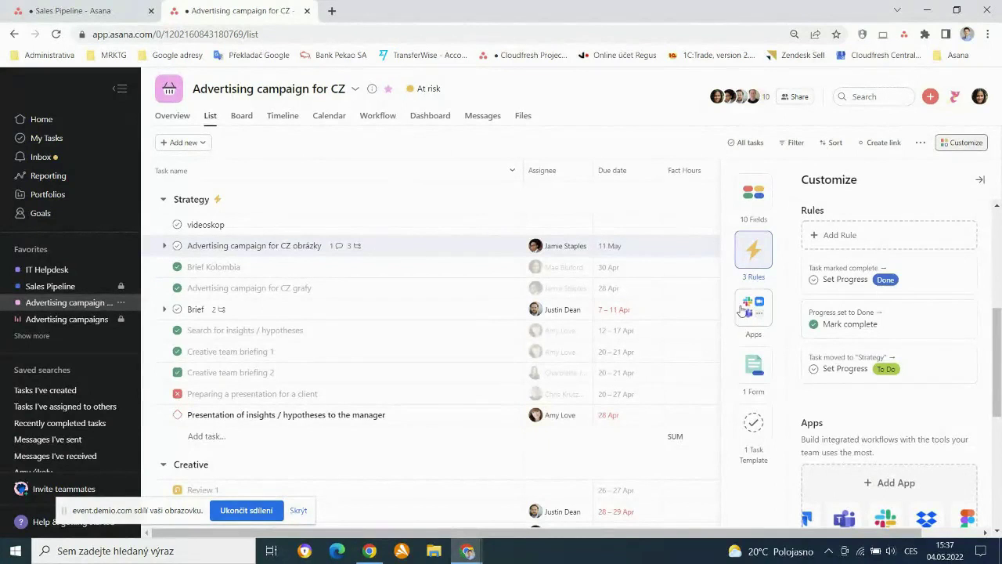
left_click(844, 274)
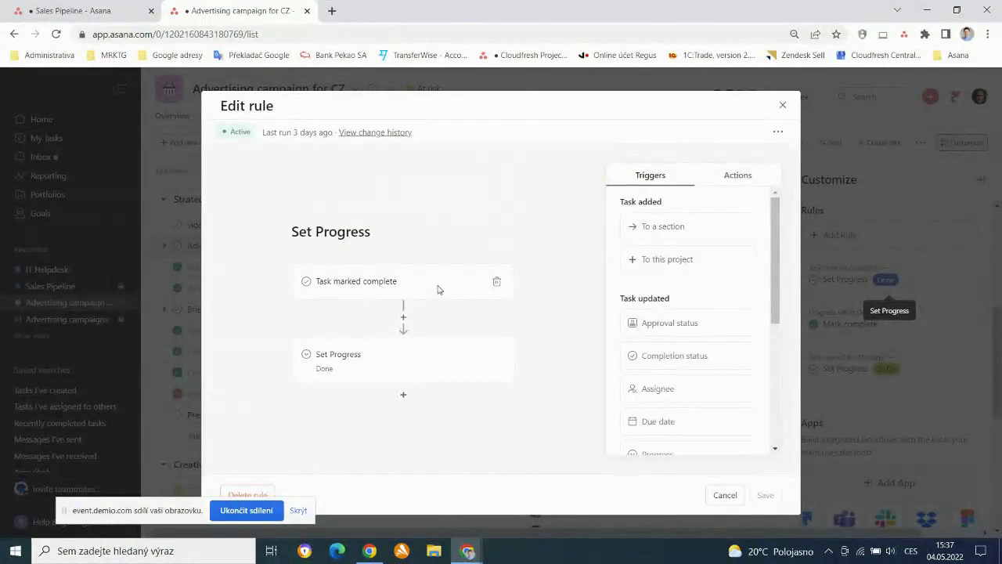
left_click(781, 104)
scroll(859, 420, "down", 1)
scroll(860, 420, "down", 1)
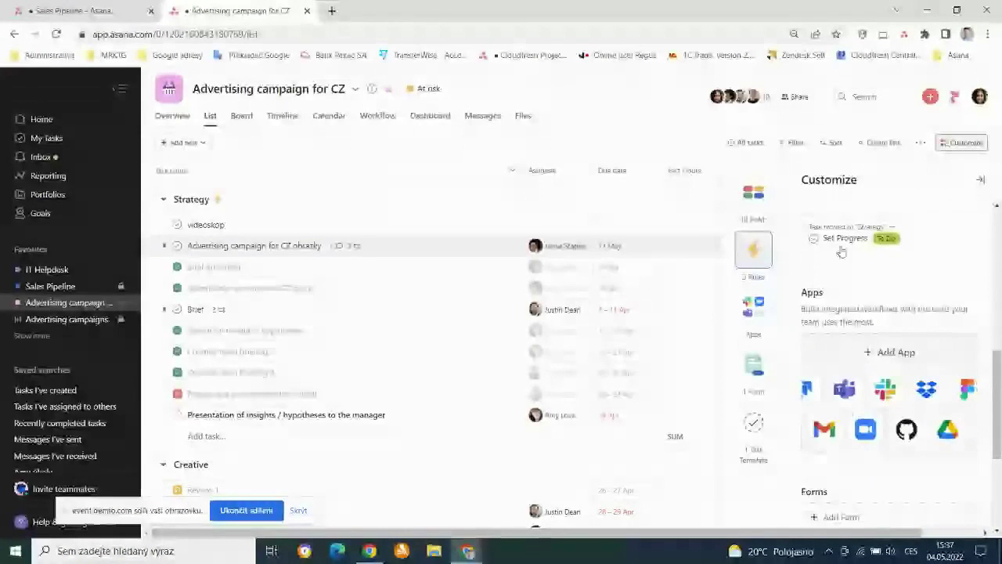
left_click(844, 231)
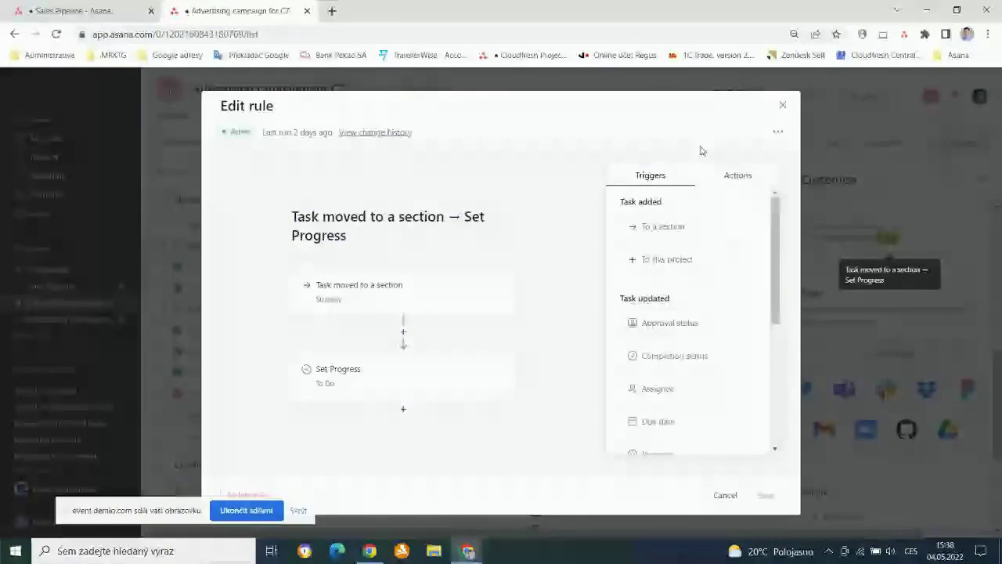
left_click(782, 105)
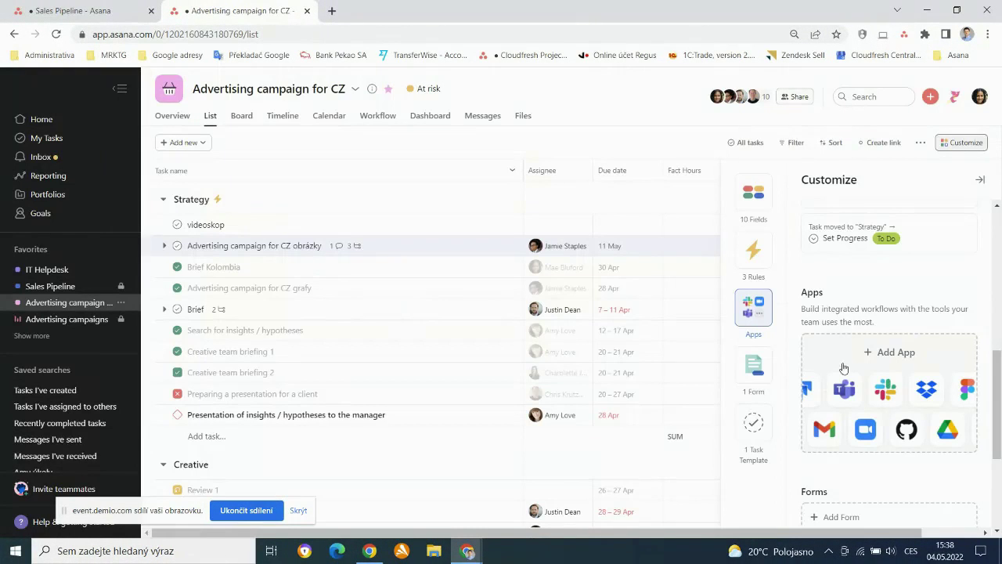
Close the customization settings and mark the Brief task in the Strategy section as complete.
left_click(983, 179)
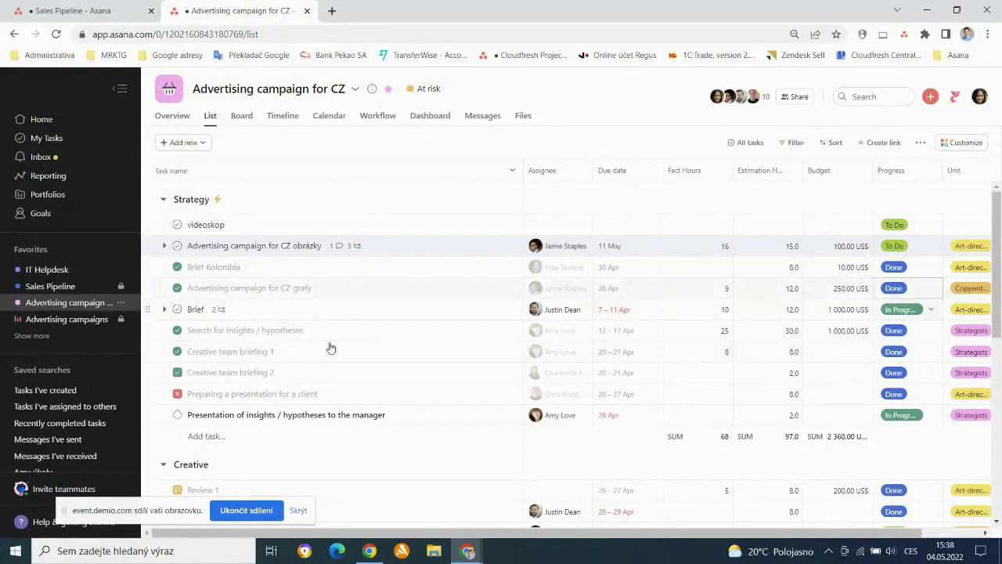
left_click(178, 312)
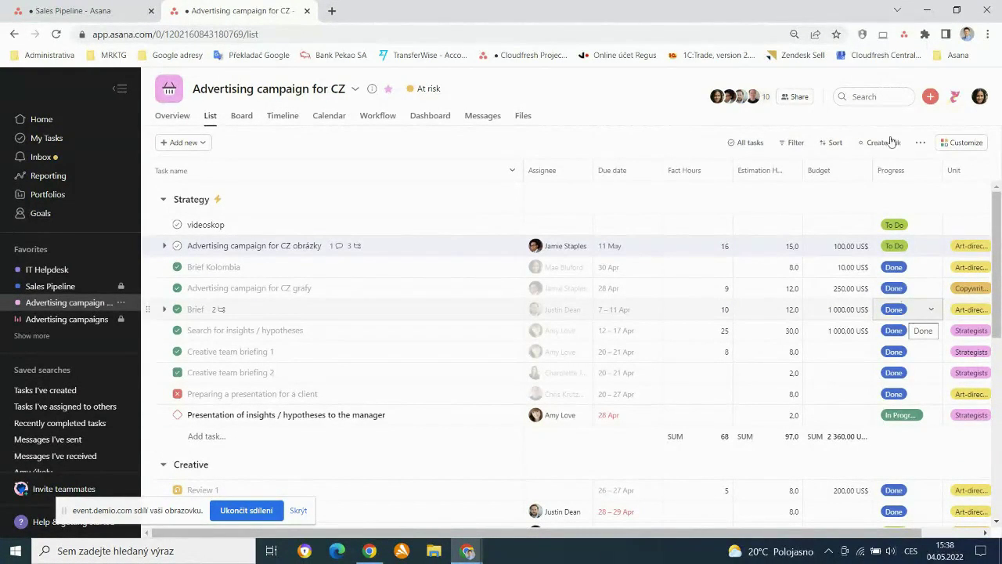
Reopen the project's customization settings and view its forms and task templates.
left_click(961, 144)
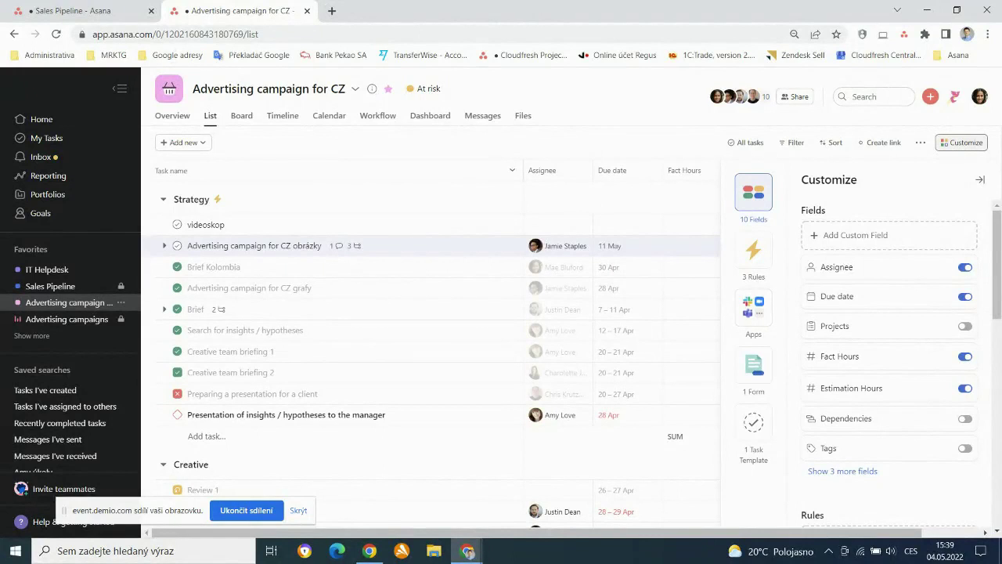
scroll(988, 259, "down", 1)
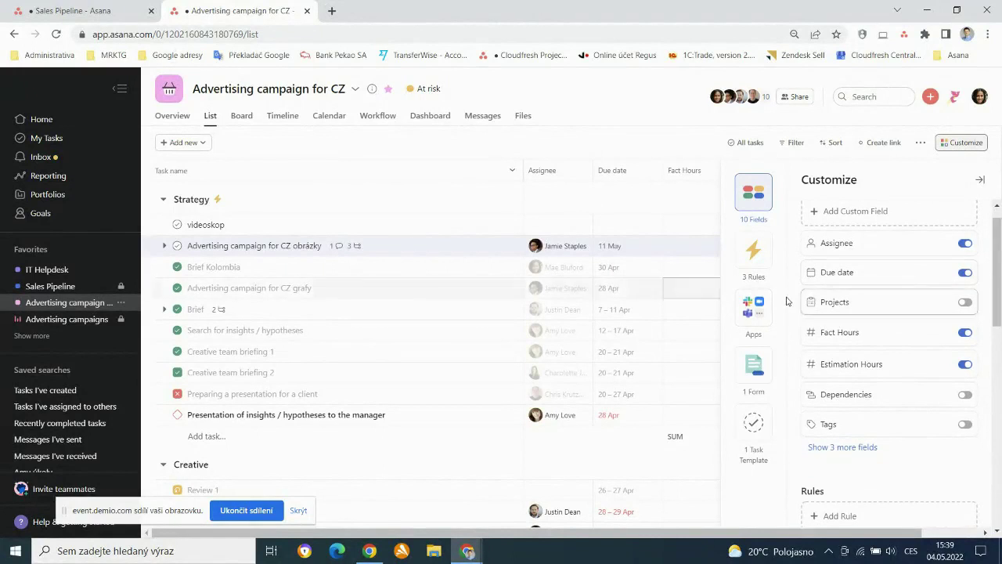
left_click(753, 367)
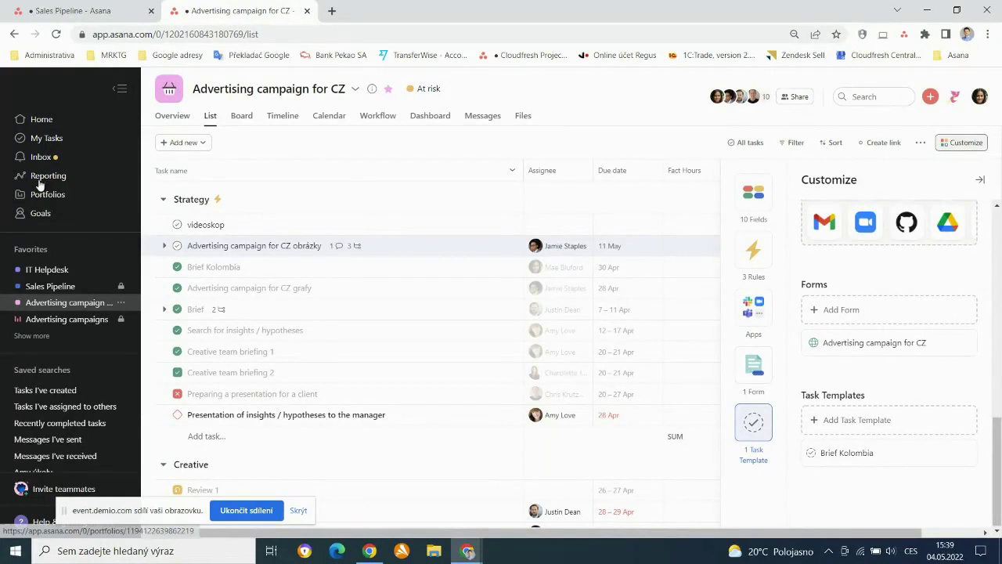
View the Strategy section's management options and its choices for adding a blank task or one from a template.
mouse_move(244, 200)
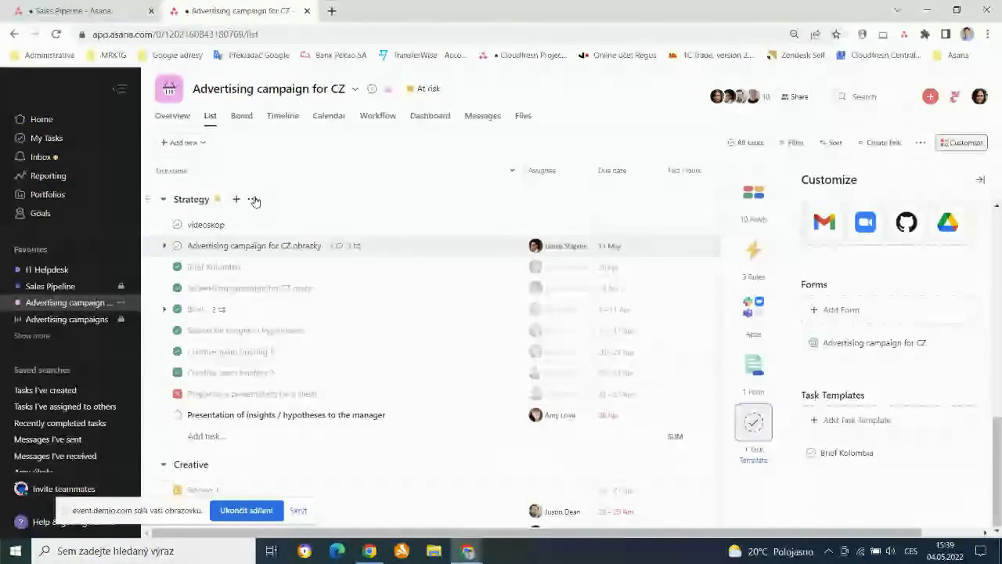
left_click(253, 199)
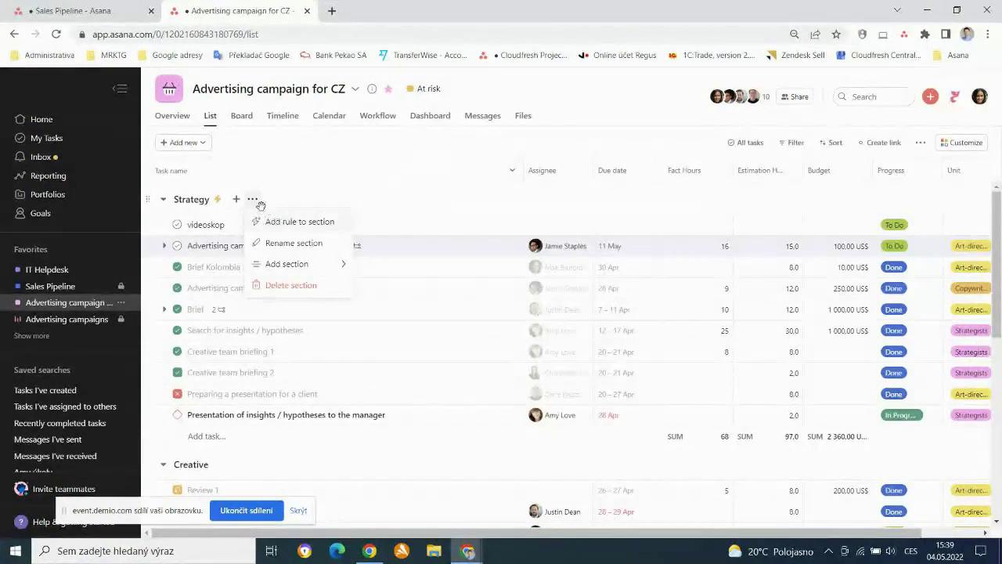
left_click(237, 200)
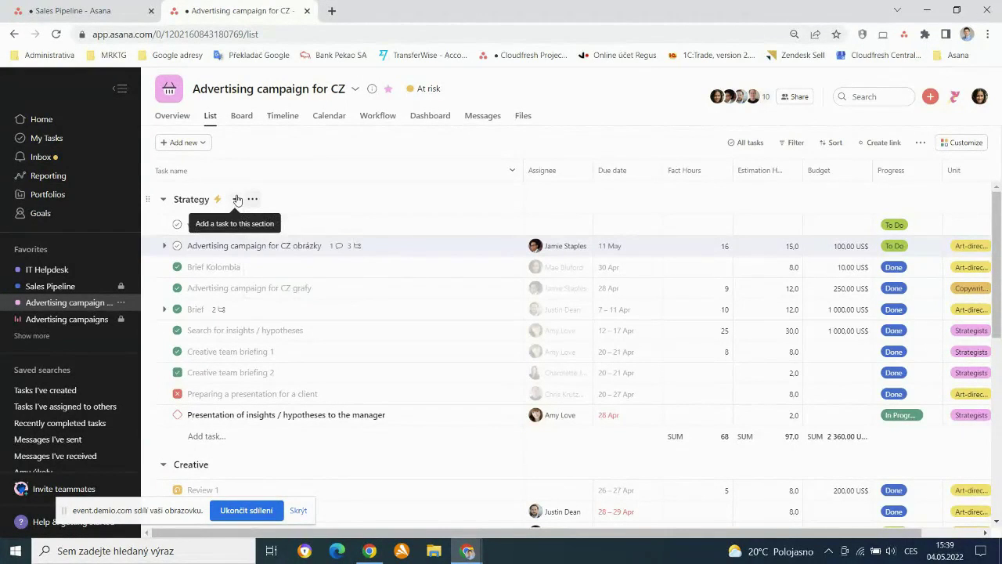
left_click(237, 200)
left_click(265, 203)
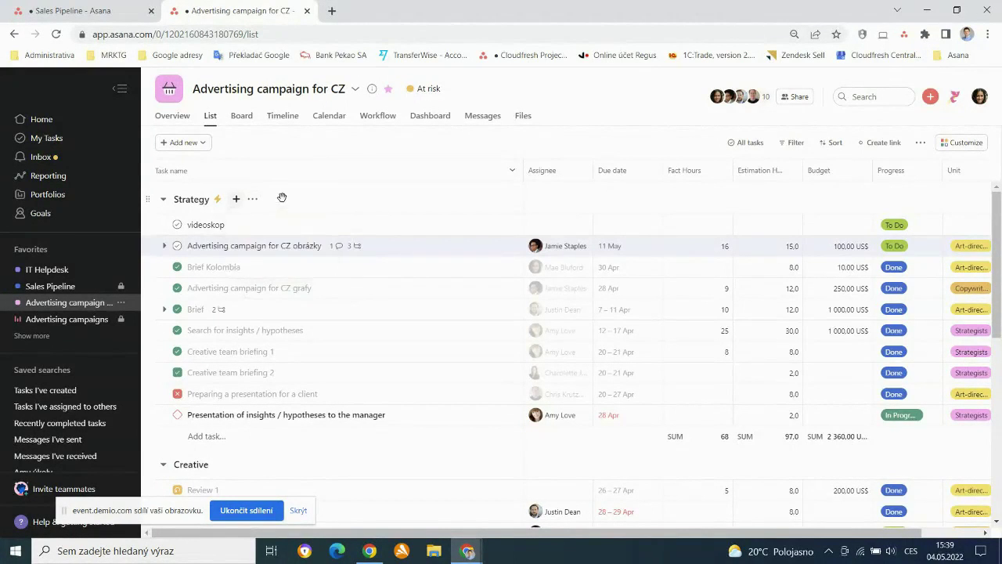
left_click(237, 200)
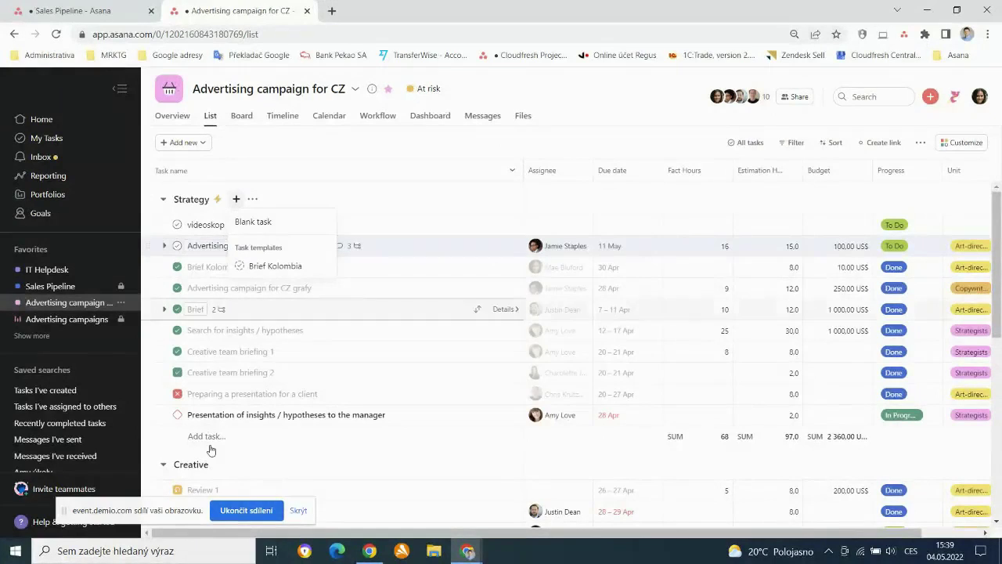
Add a task named "Nový ukol" at the end of the Strategy section.
left_click(205, 437)
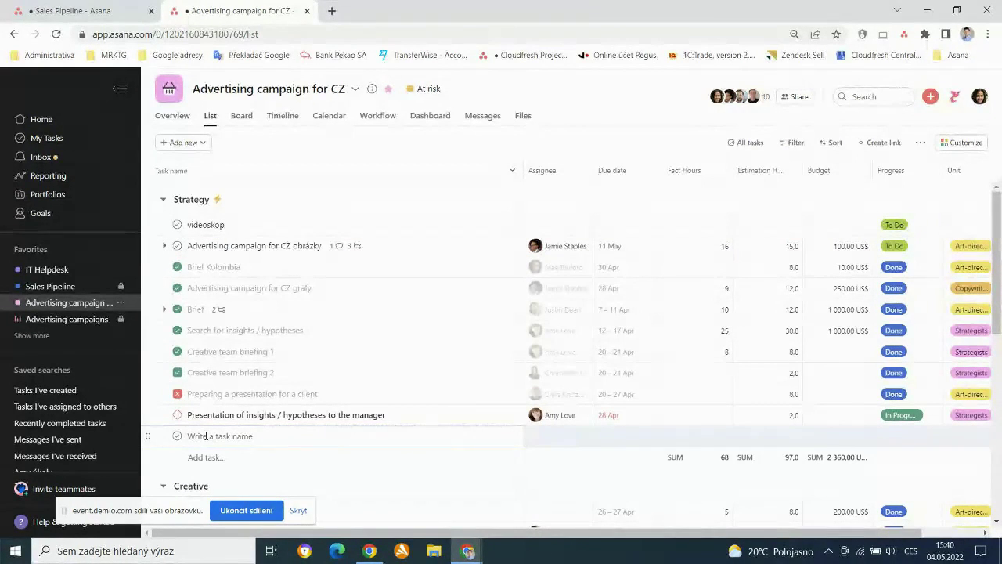
type("Nový úkol")
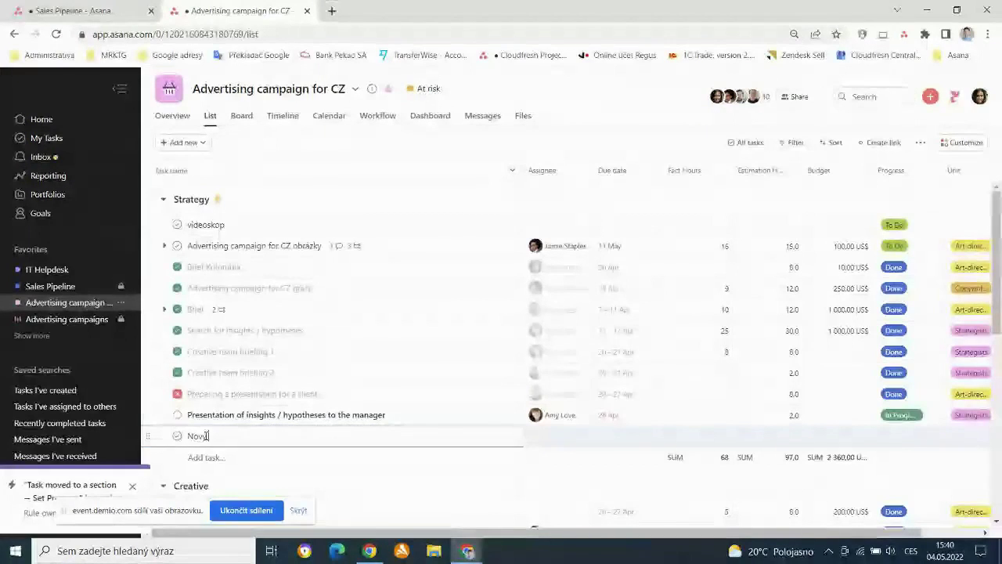
left_click(353, 479)
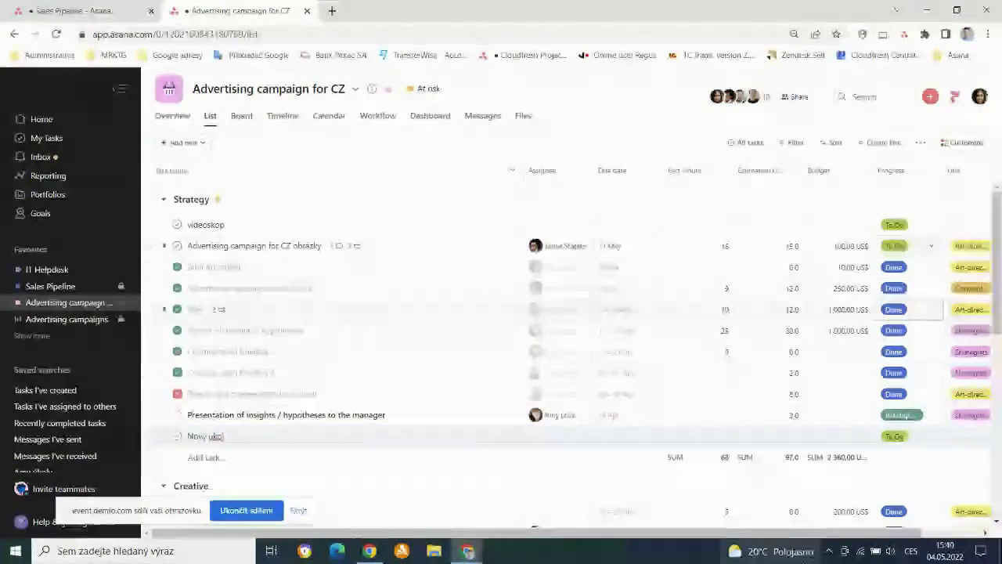
scroll(811, 534, "right", 2)
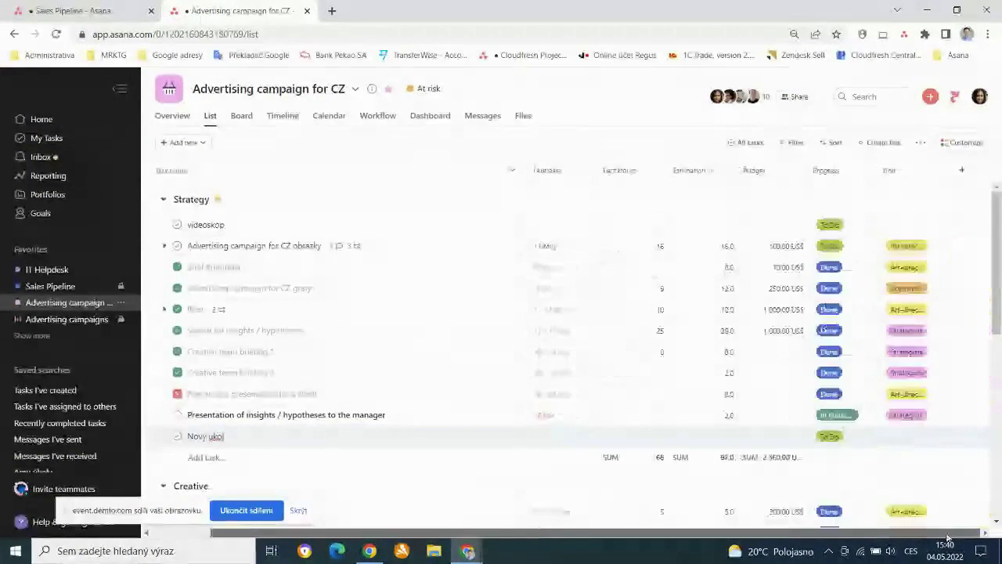
Open the project's Advertising campaign for CZ request form from the customization settings, review all its questions, and close it.
left_click(961, 144)
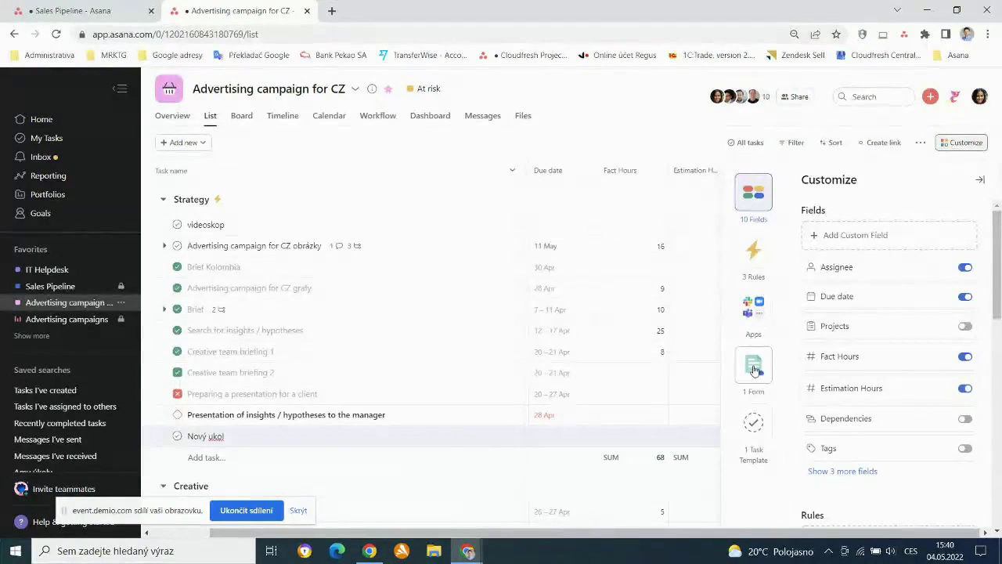
left_click(753, 370)
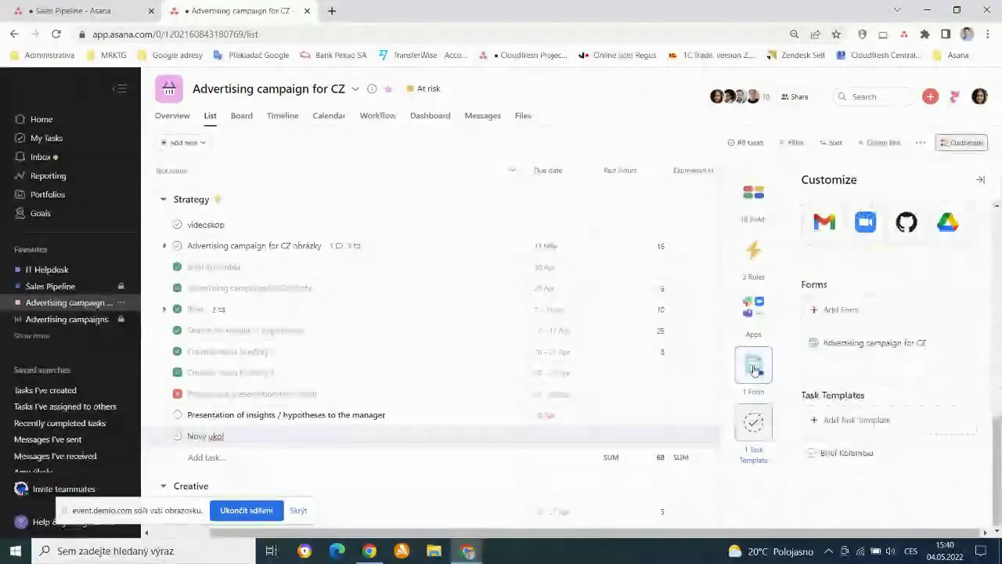
left_click(880, 350)
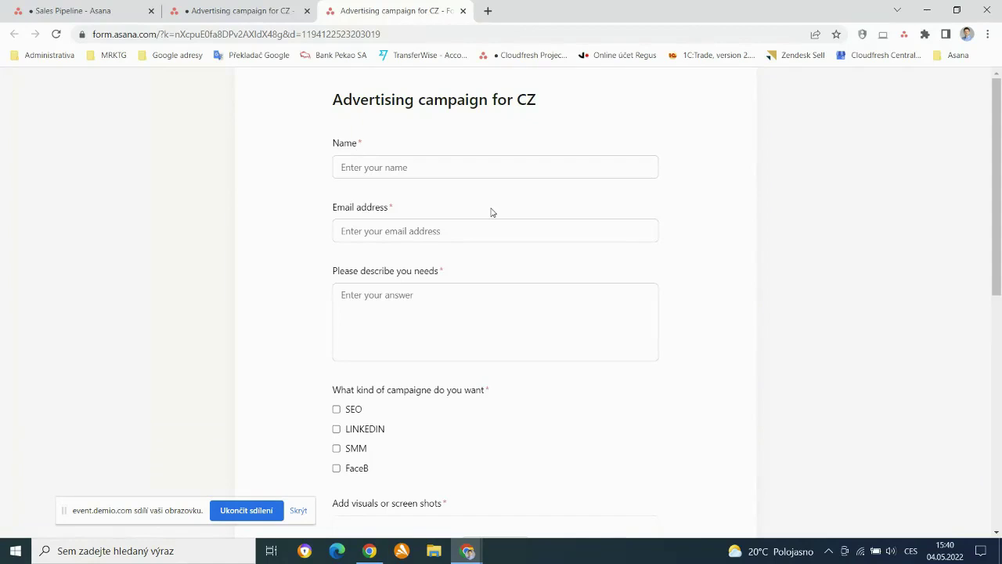
scroll(491, 234, "down", 5)
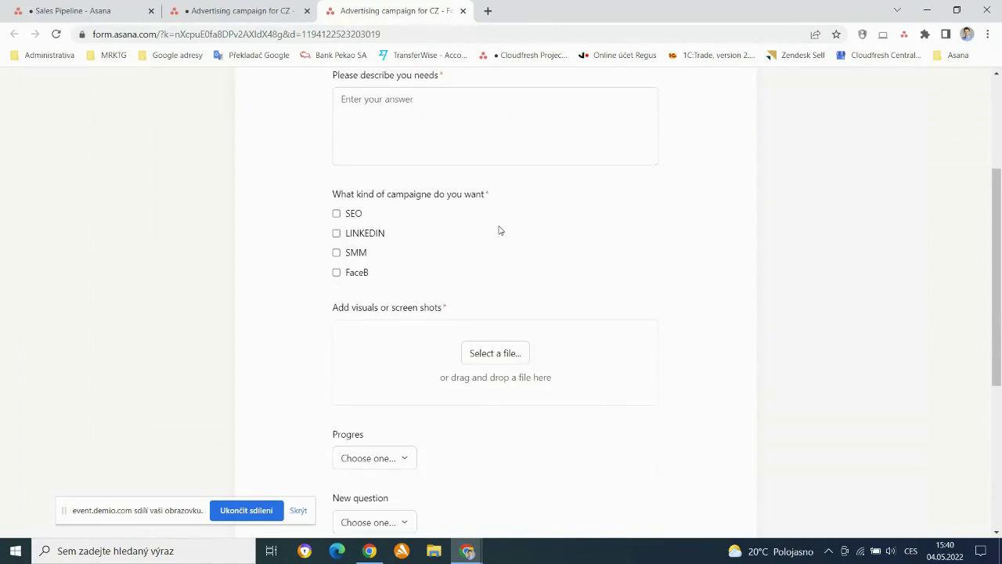
scroll(479, 244, "down", 2)
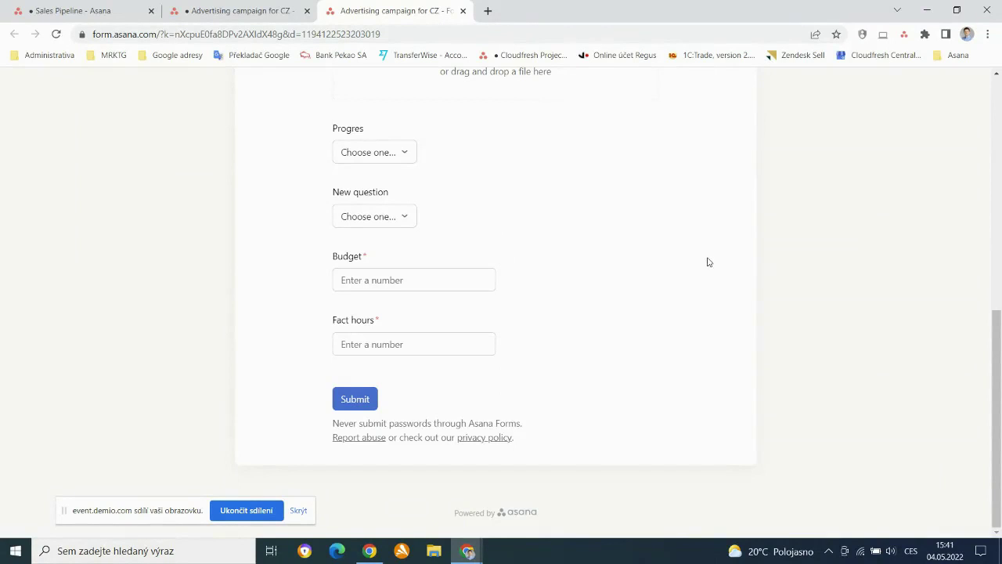
scroll(472, 227, "up", 5)
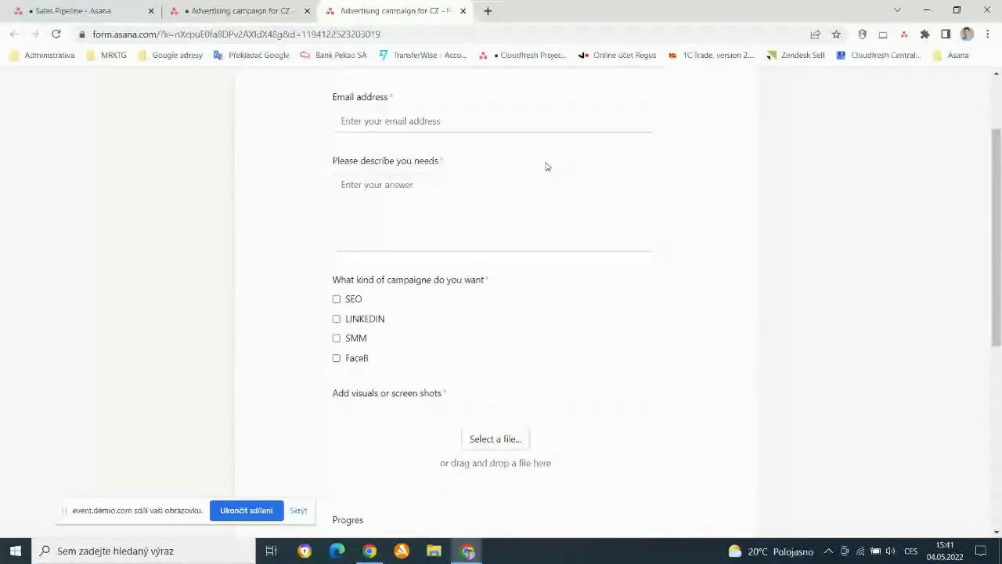
scroll(592, 250, "up", 3)
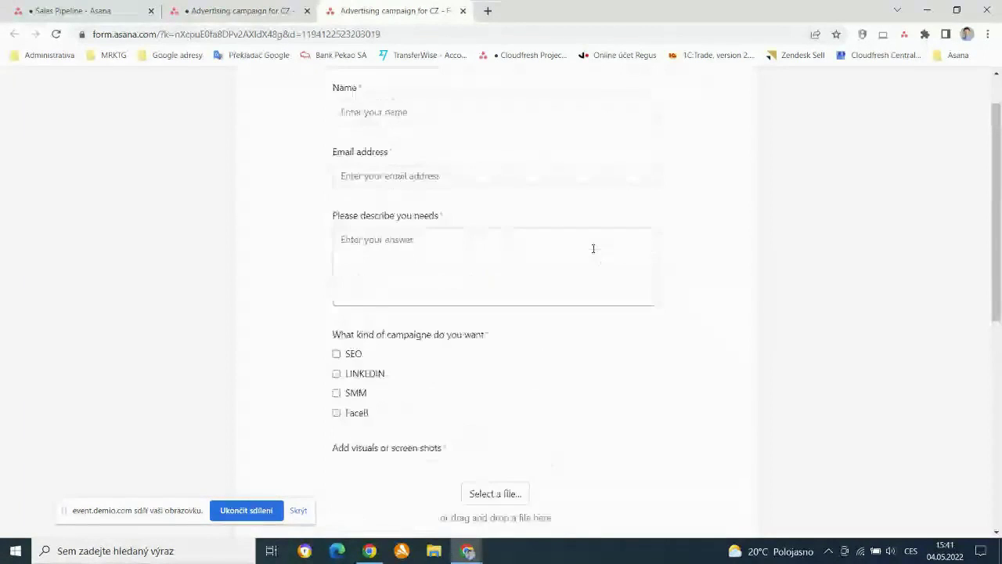
left_click(462, 11)
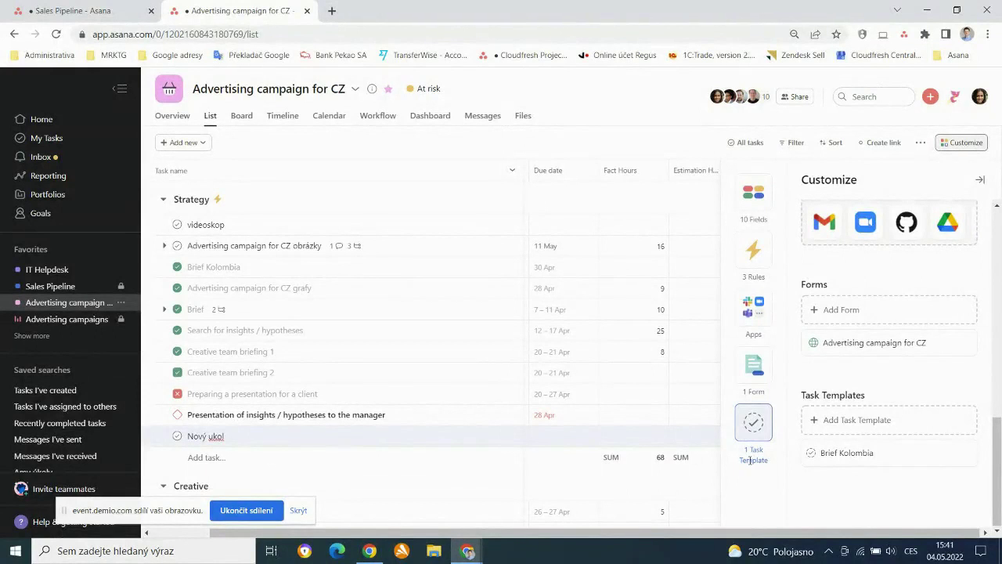
Rename the Brief Kolombia task template as "Ukázka 2" and finish editing the template.
left_click(858, 454)
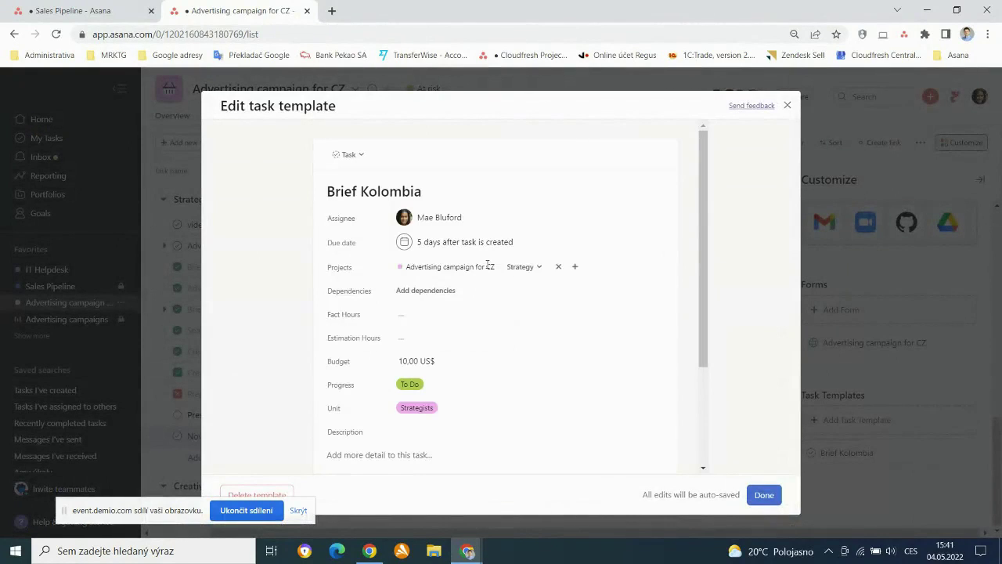
mouse_move(702, 180)
left_mouse_down()
mouse_move(699, 350)
mouse_move(690, 174)
left_mouse_up()
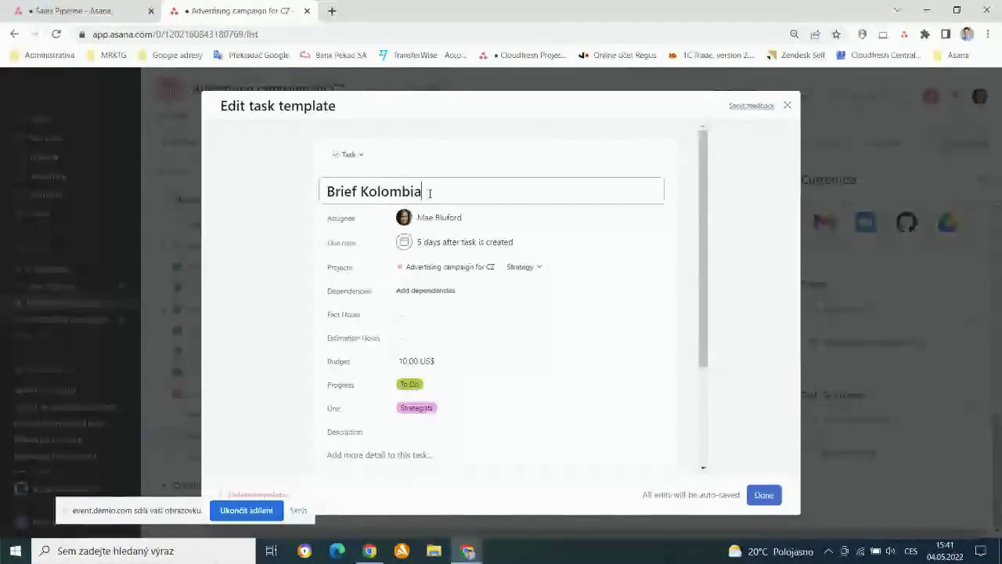
left_click_drag(427, 193, 288, 207)
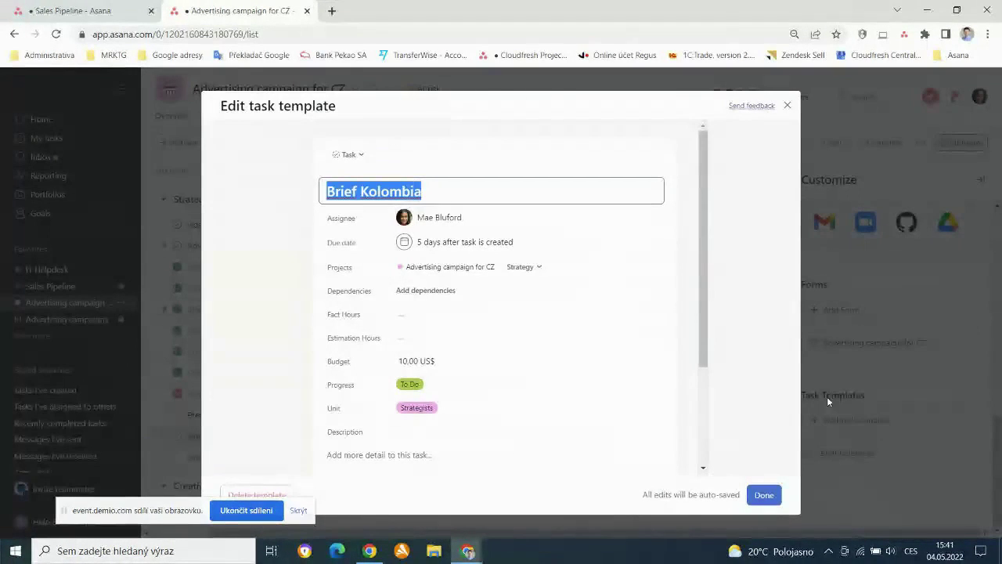
type("Ukázka 2")
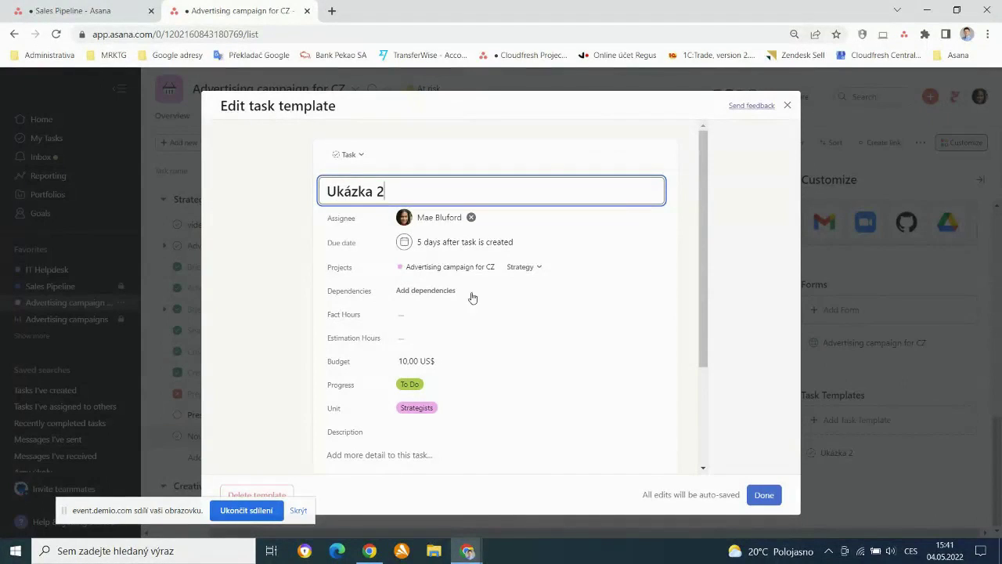
scroll(490, 310, "down", 2)
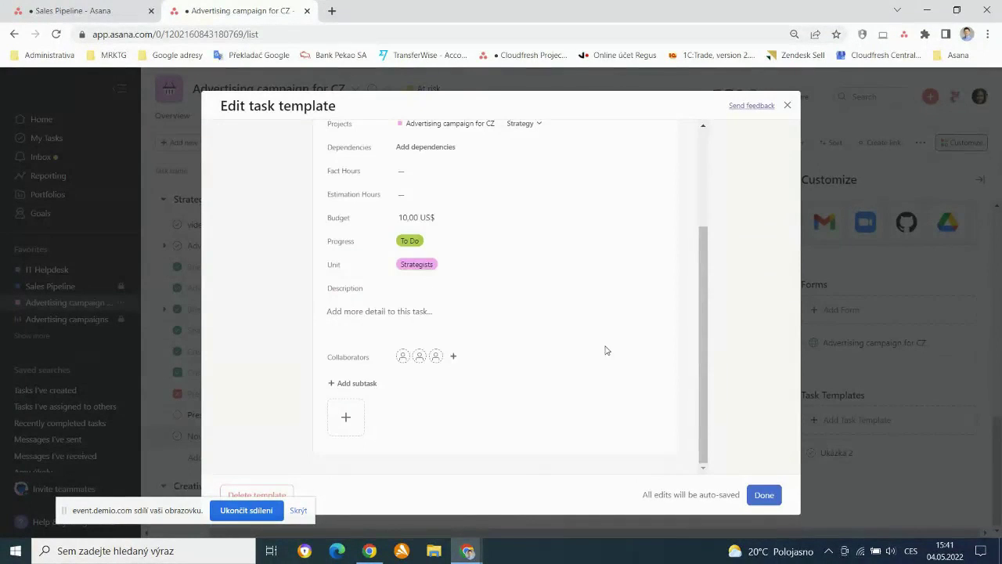
left_click(763, 495)
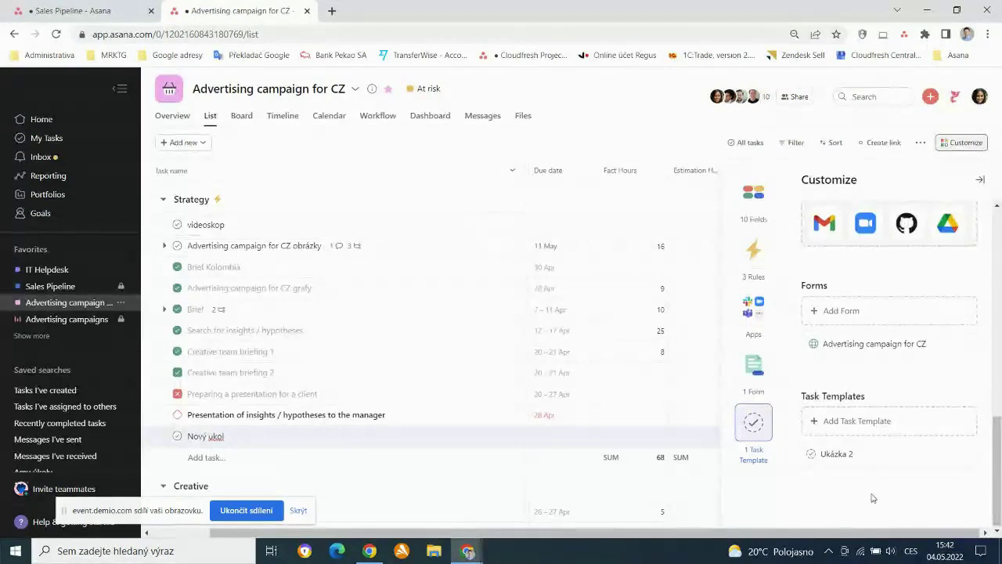
Review the project's rules, fields and apps in the customization settings, and close the settings.
scroll(872, 496, "up", 3)
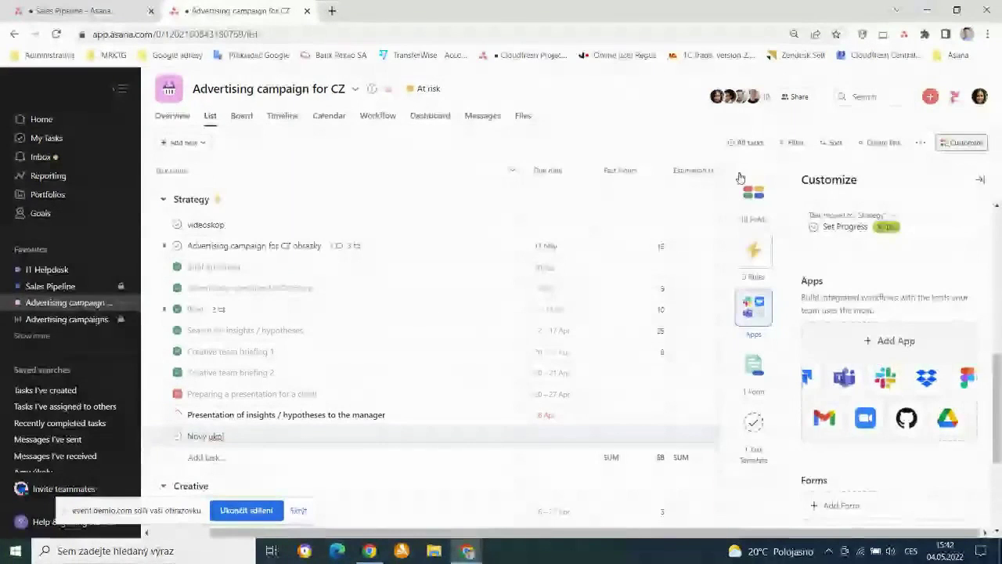
left_click(753, 250)
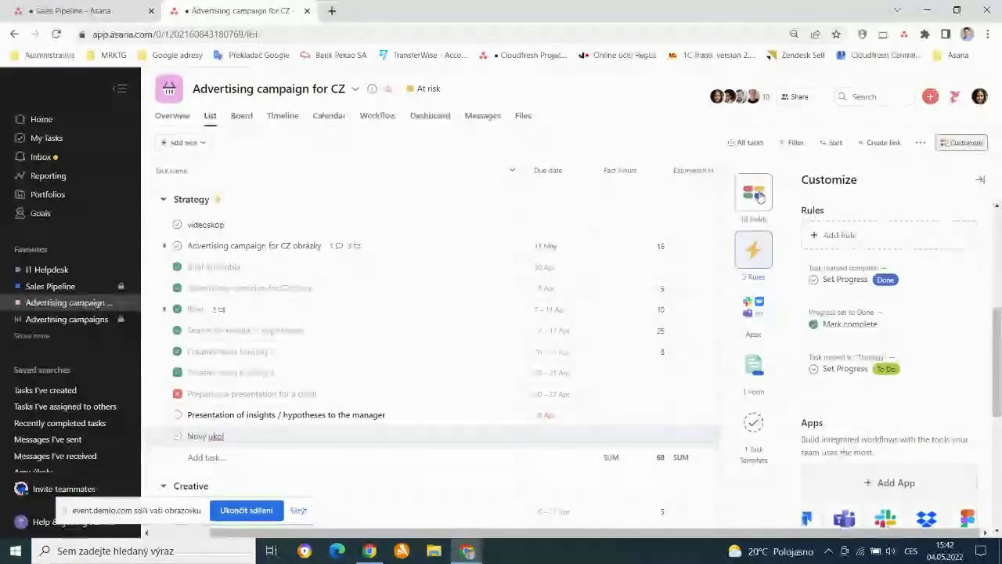
left_click(754, 193)
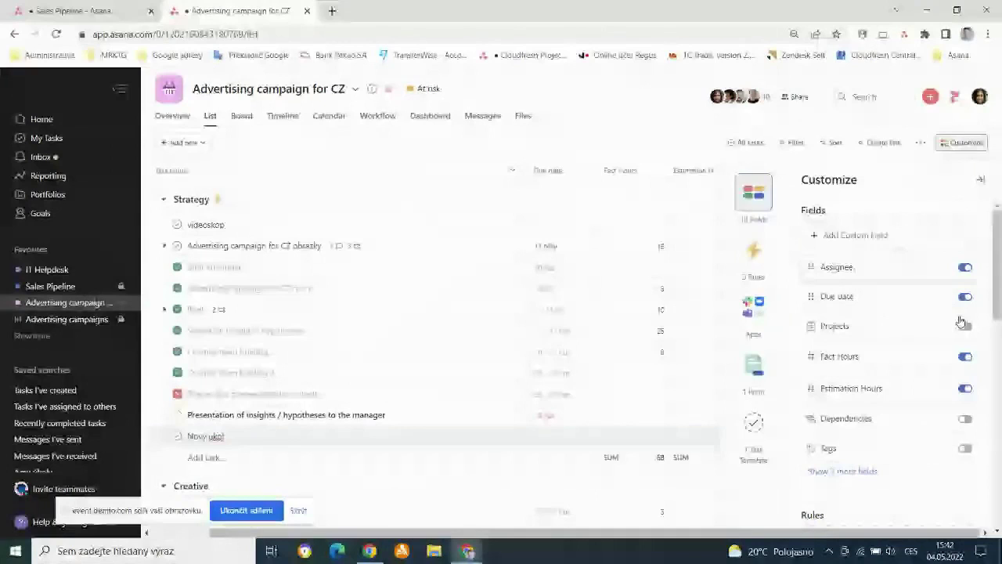
scroll(960, 321, "down", 3)
scroll(961, 322, "up", 3)
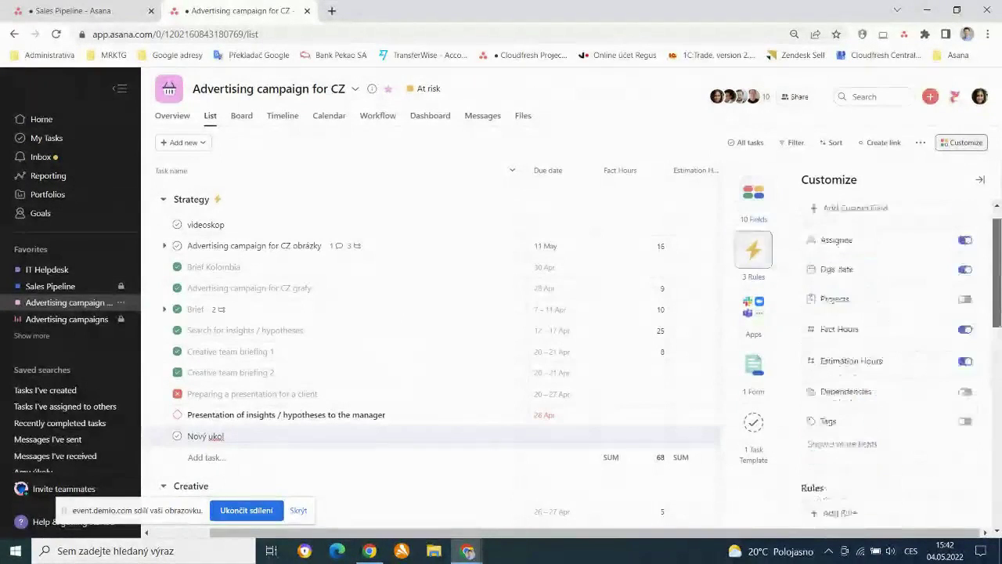
left_click(753, 307)
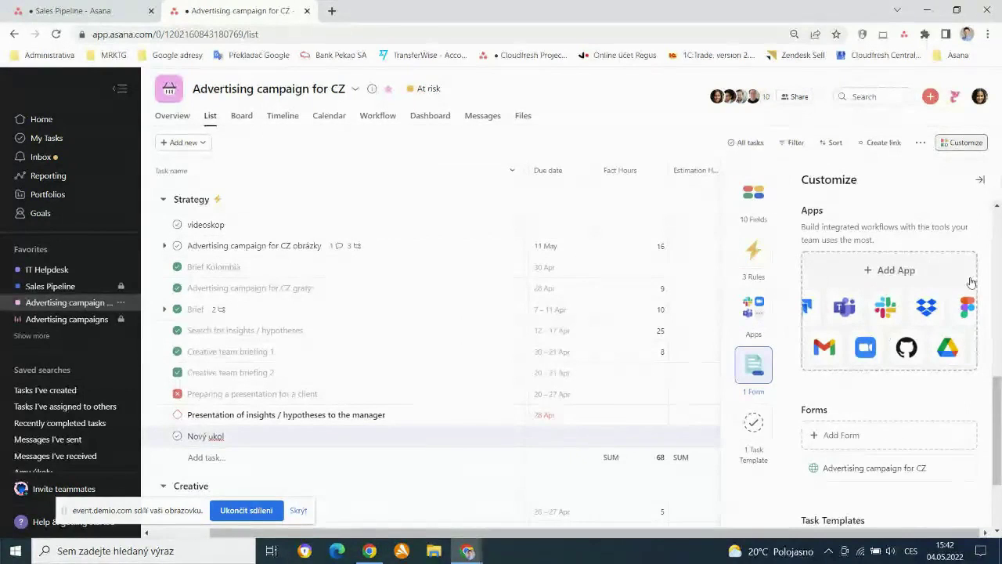
left_click(980, 181)
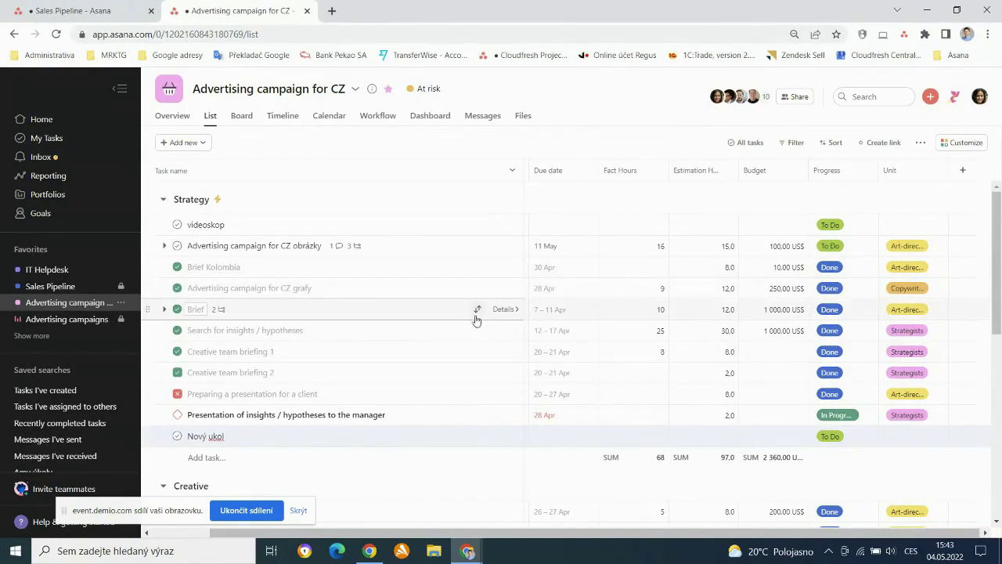
Examine the project's task list from the Strategy section through PostProduction, including due dates, hours, budgets and progress.
scroll(472, 321, "down", 2)
scroll(469, 326, "down", 3)
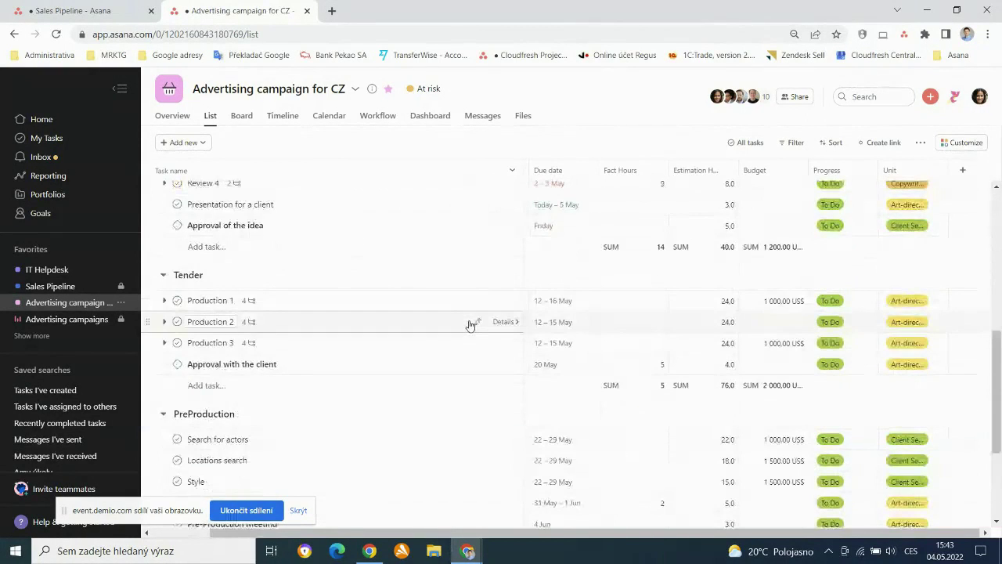
scroll(470, 323, "up", 5)
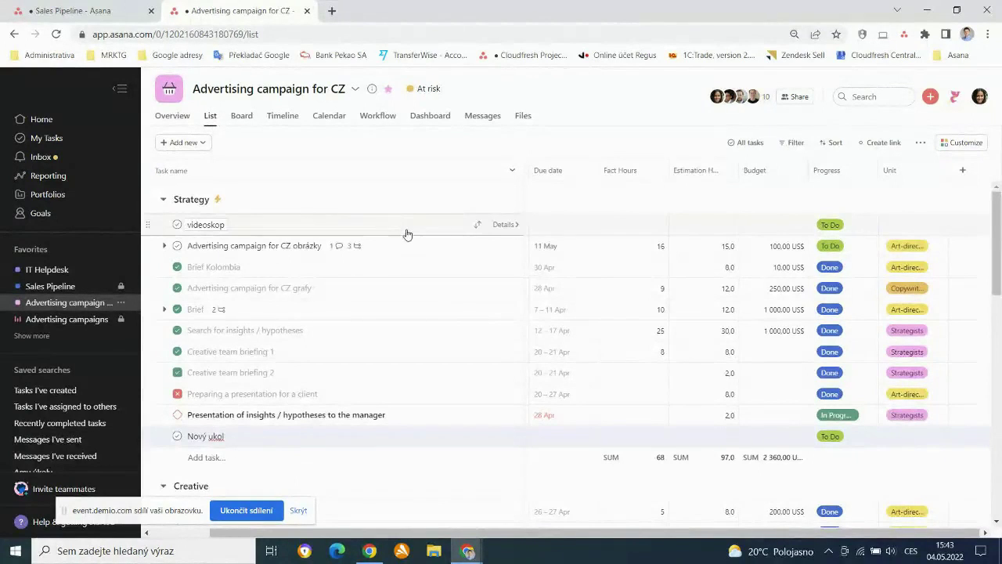
scroll(407, 233, "down", 1)
scroll(411, 236, "down", 8)
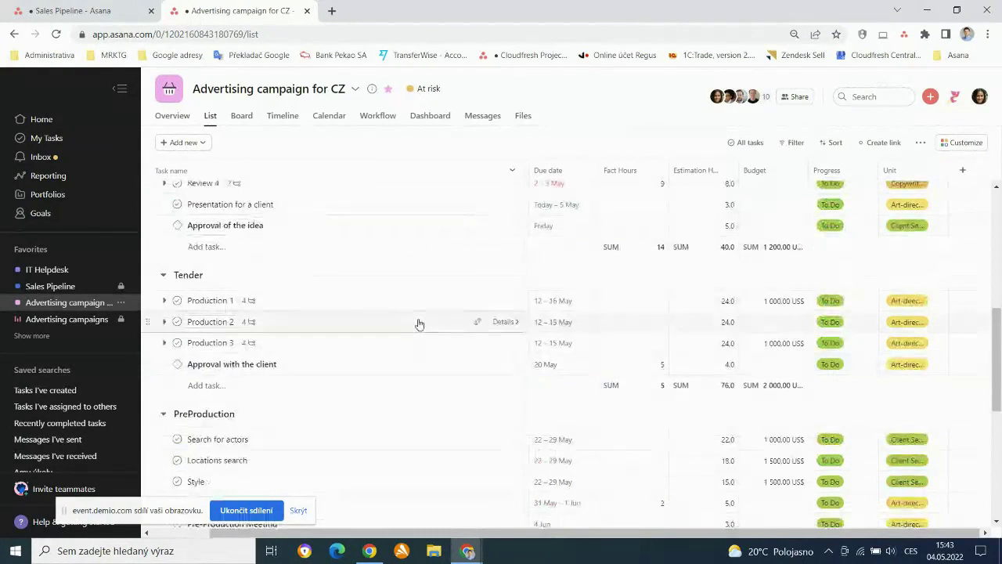
scroll(423, 313, "down", 5)
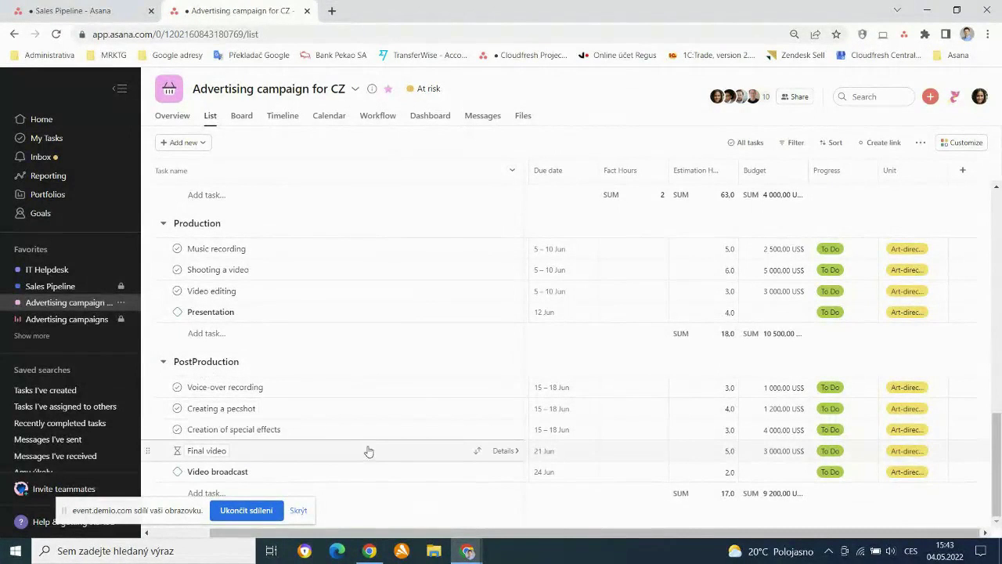
scroll(372, 447, "up", 5)
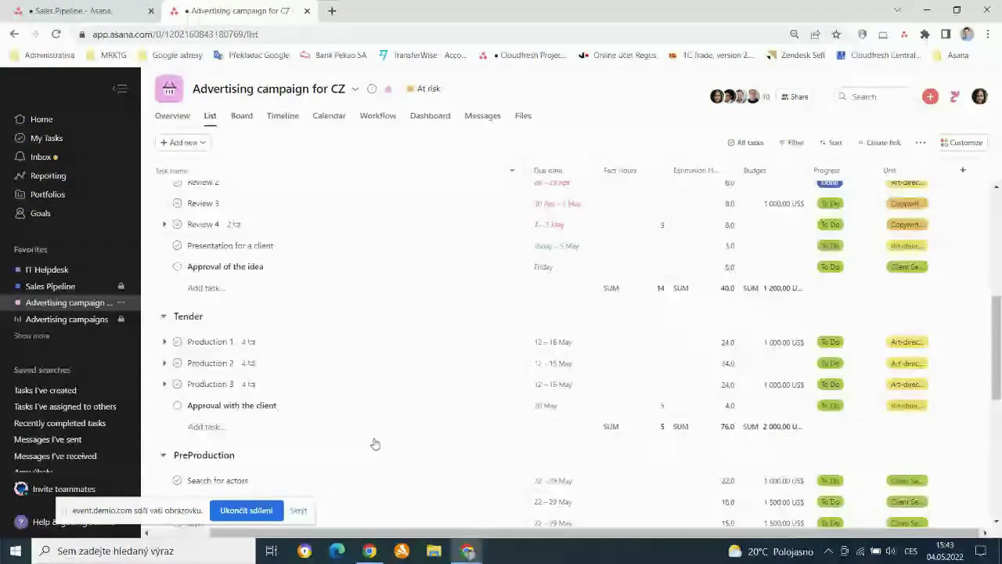
scroll(374, 443, "up", 5)
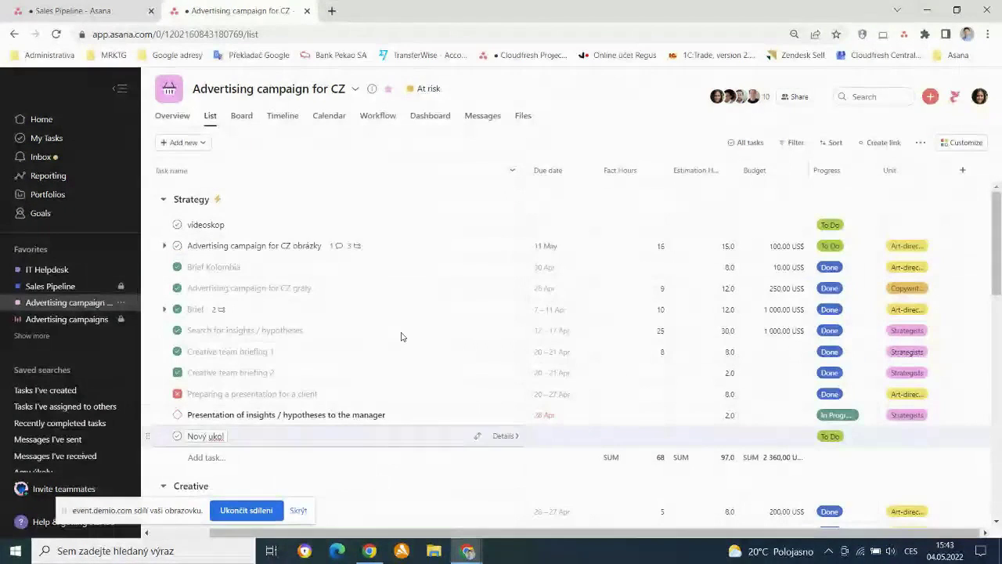
scroll(417, 354, "down", 3)
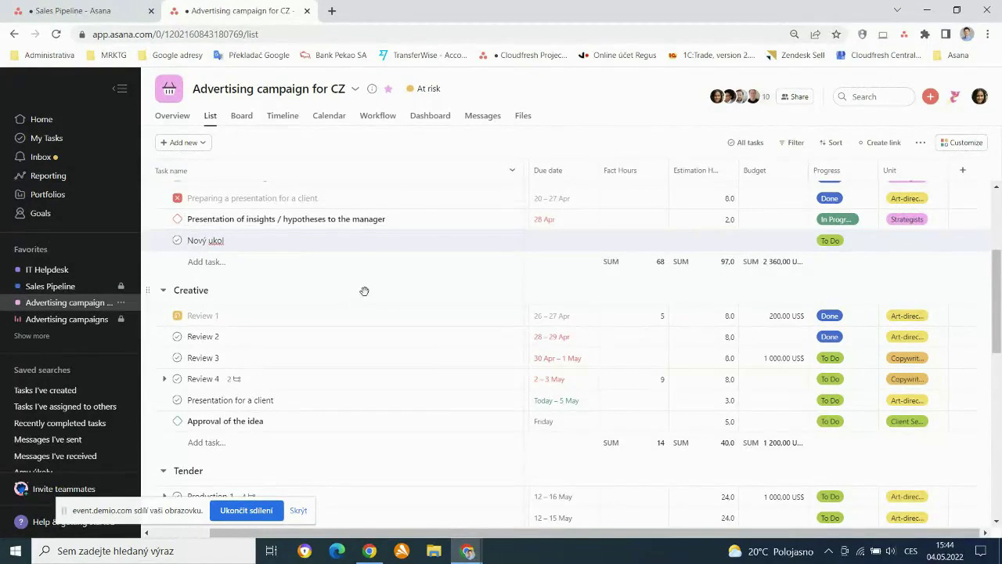
scroll(365, 266, "up", 3)
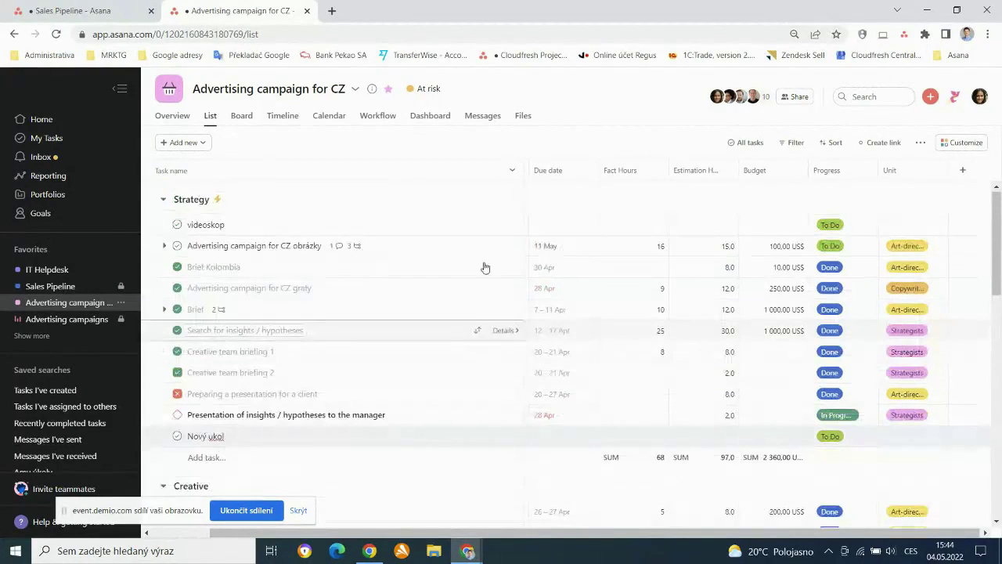
scroll(494, 248, "down", 1)
scroll(495, 248, "down", 1)
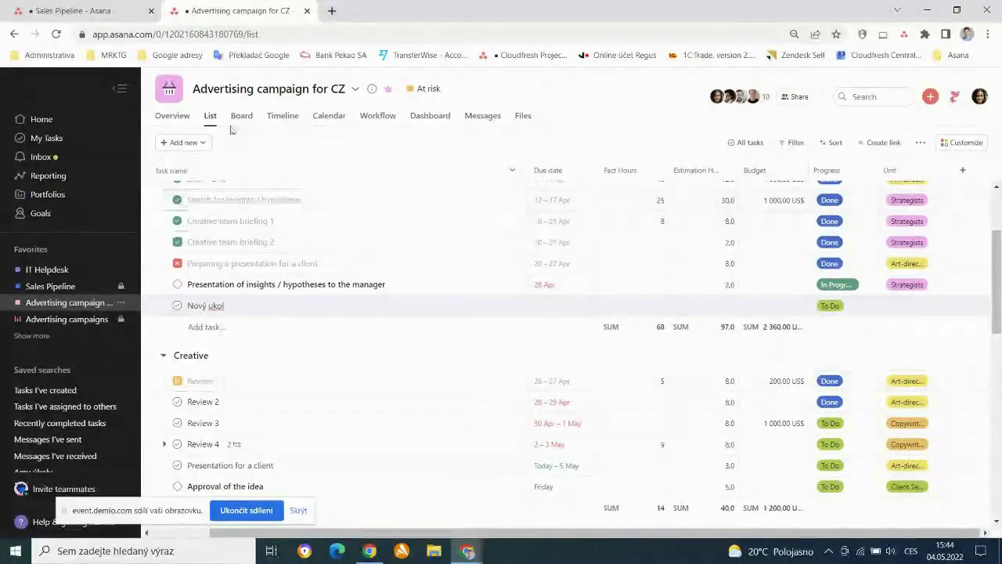
Display the project's timeline, try the Quarters scale, and set the scale to Months.
left_click(284, 119)
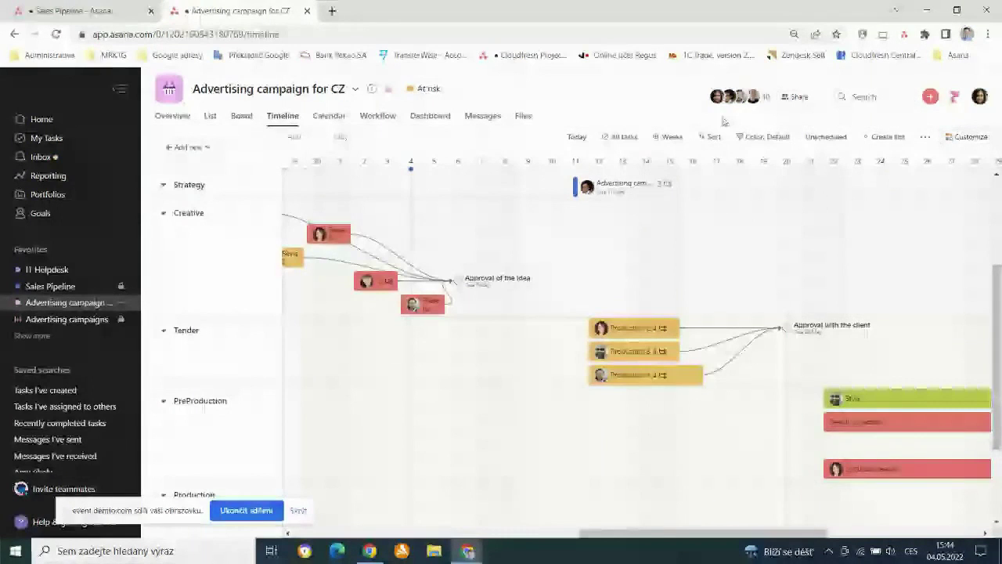
left_click(668, 139)
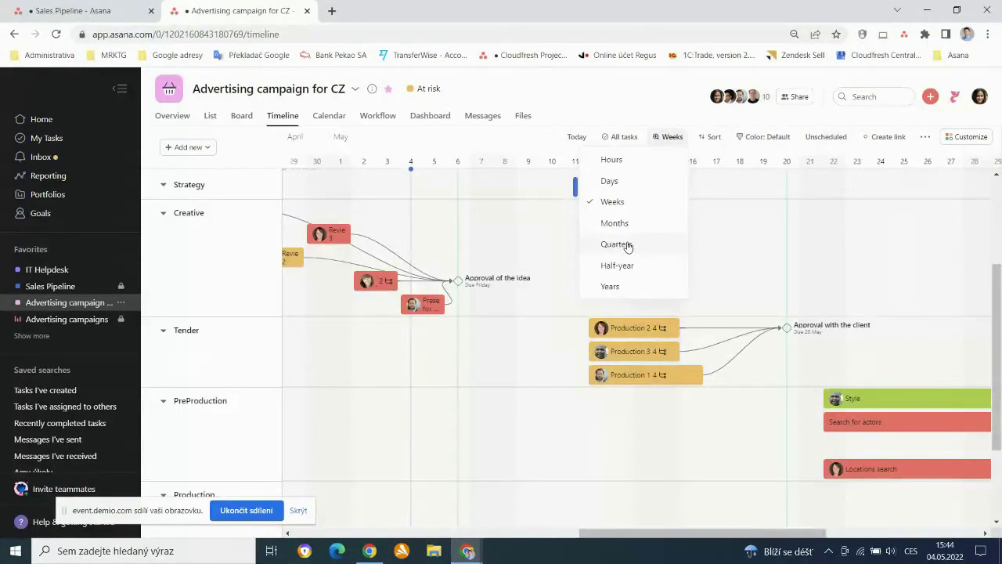
left_click(627, 245)
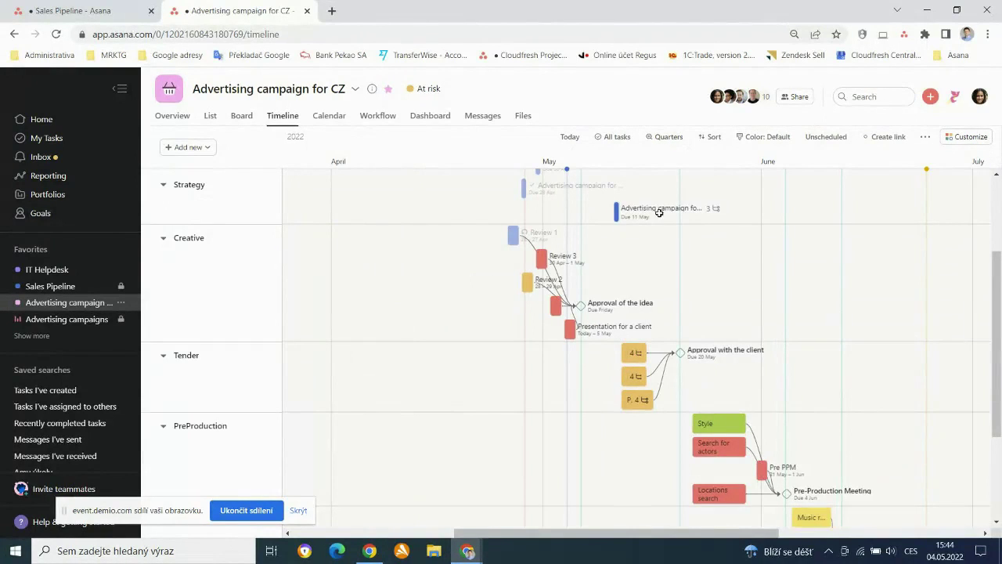
left_click(669, 138)
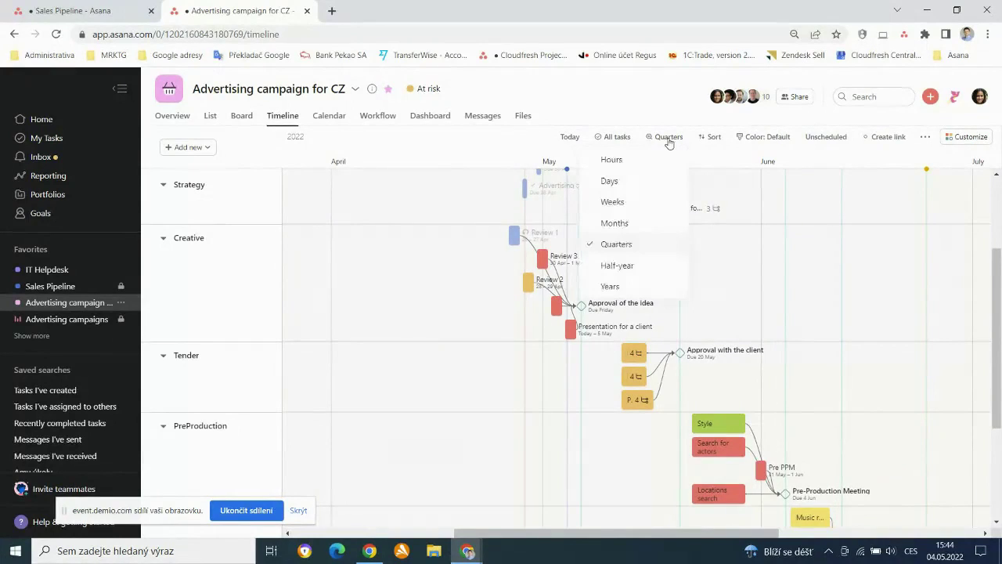
left_click(621, 225)
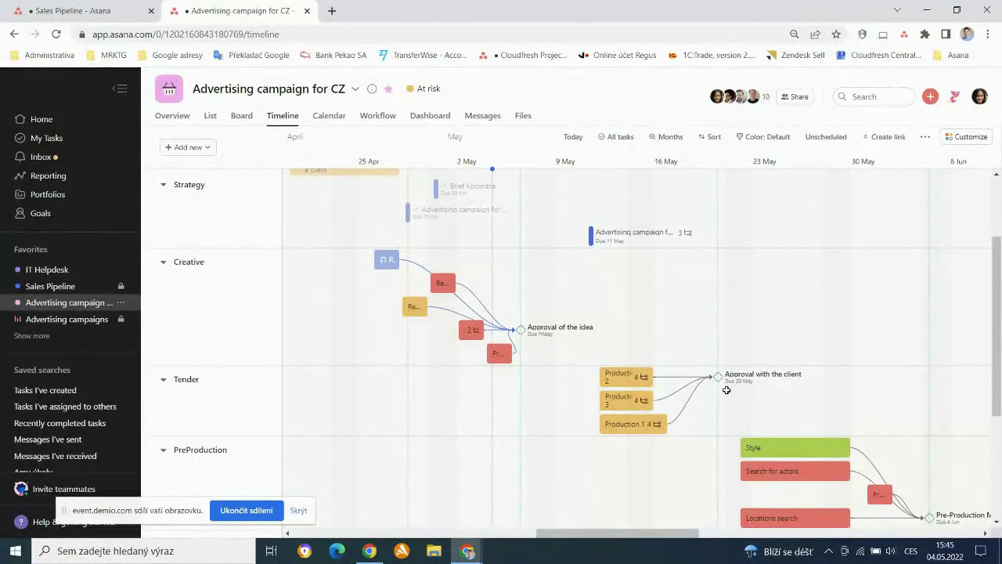
Check the details of the Preparing a presentation for a client task and extend its timeline bar to end on 4 May.
mouse_move(718, 377)
left_mouse_down()
mouse_move(720, 392)
mouse_move(713, 368)
mouse_move(712, 377)
left_mouse_up()
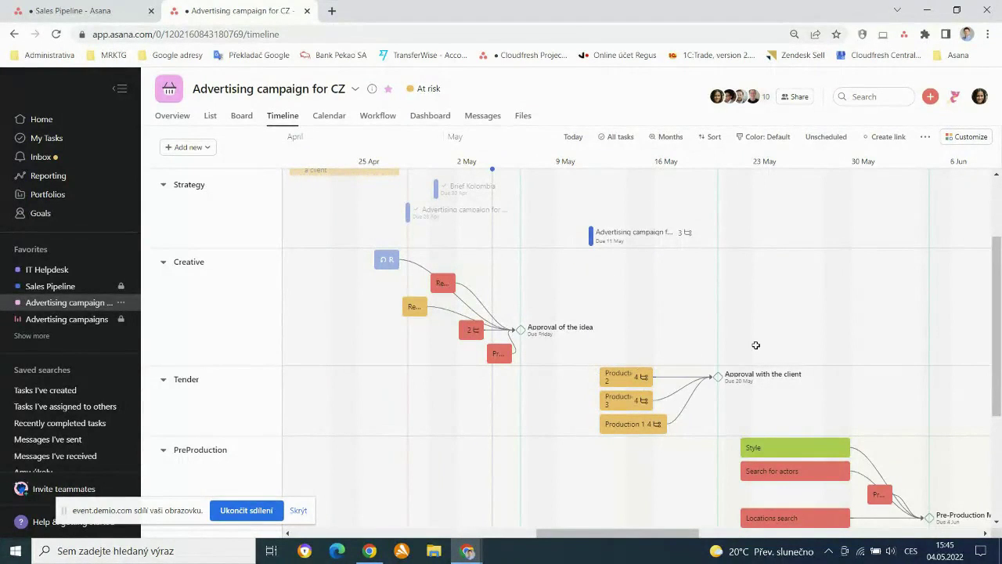
scroll(627, 352, "down", 3)
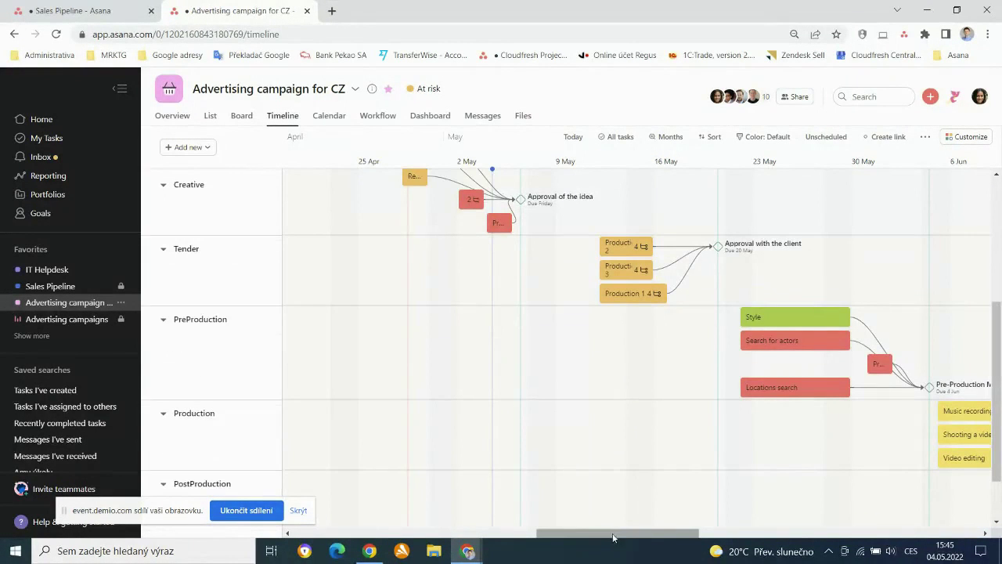
mouse_move(625, 537)
left_mouse_down()
mouse_move(749, 537)
mouse_move(625, 537)
left_mouse_up()
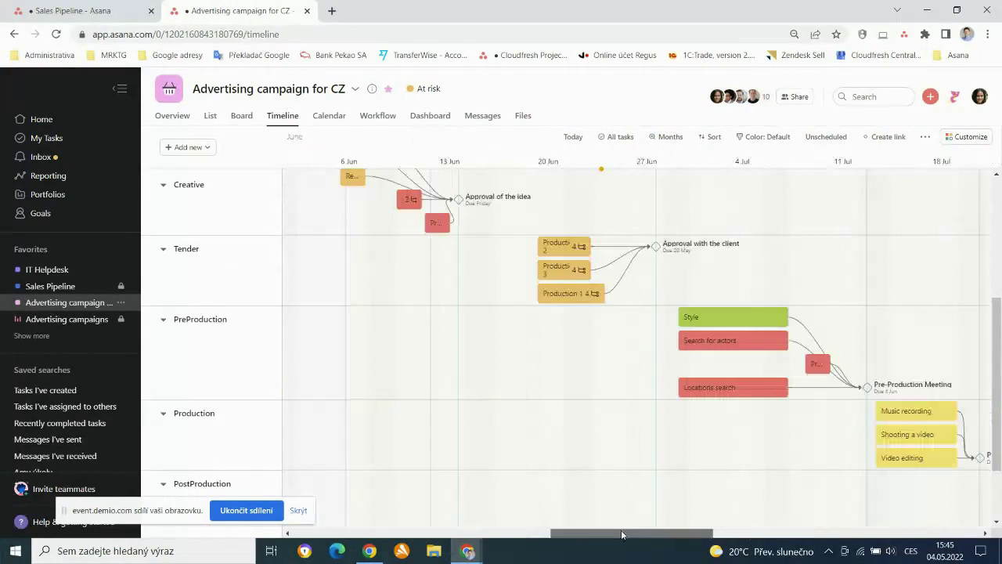
scroll(559, 428, "up", 3)
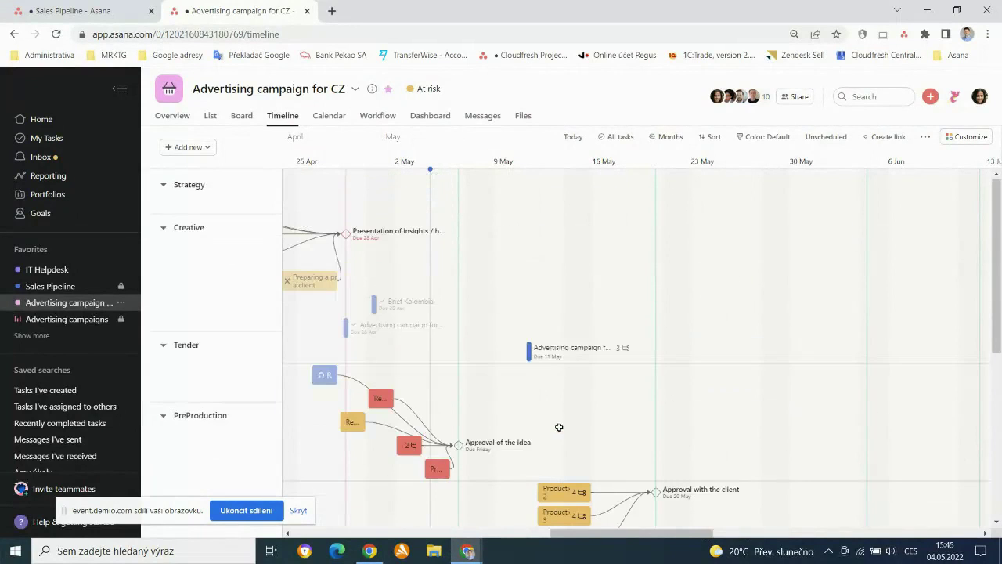
left_click_drag(623, 533, 558, 539)
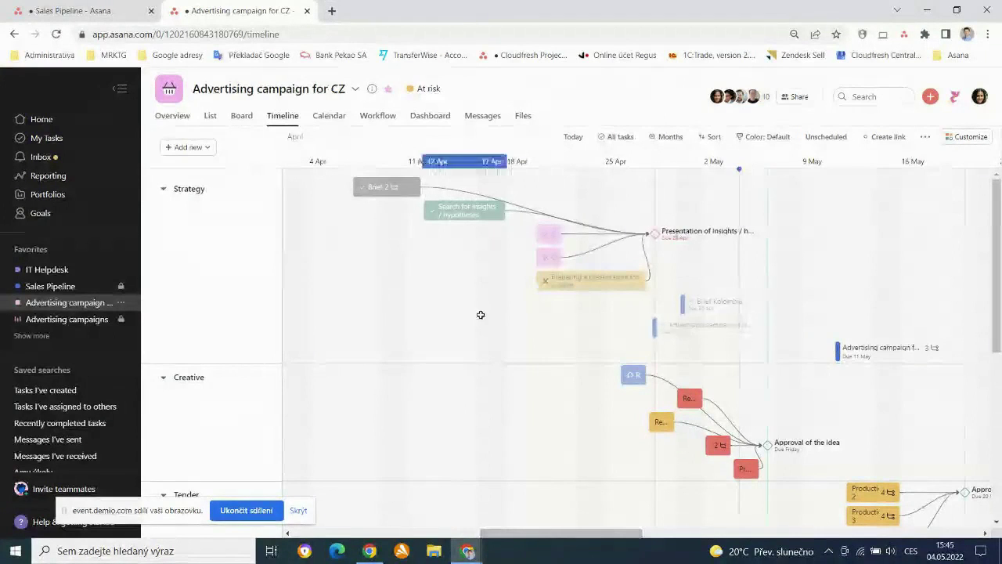
left_click(588, 280)
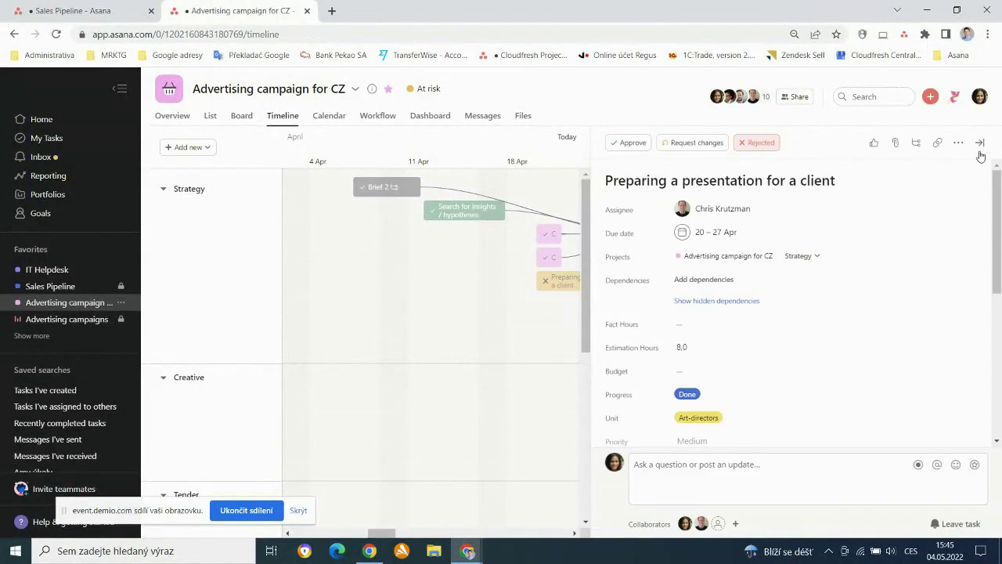
left_click(979, 144)
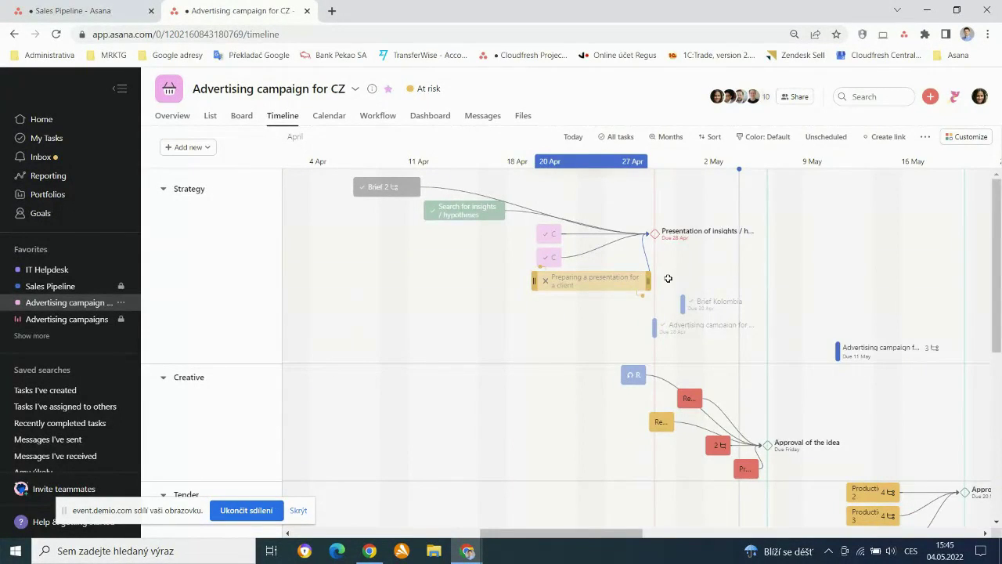
left_click_drag(696, 288, 732, 307)
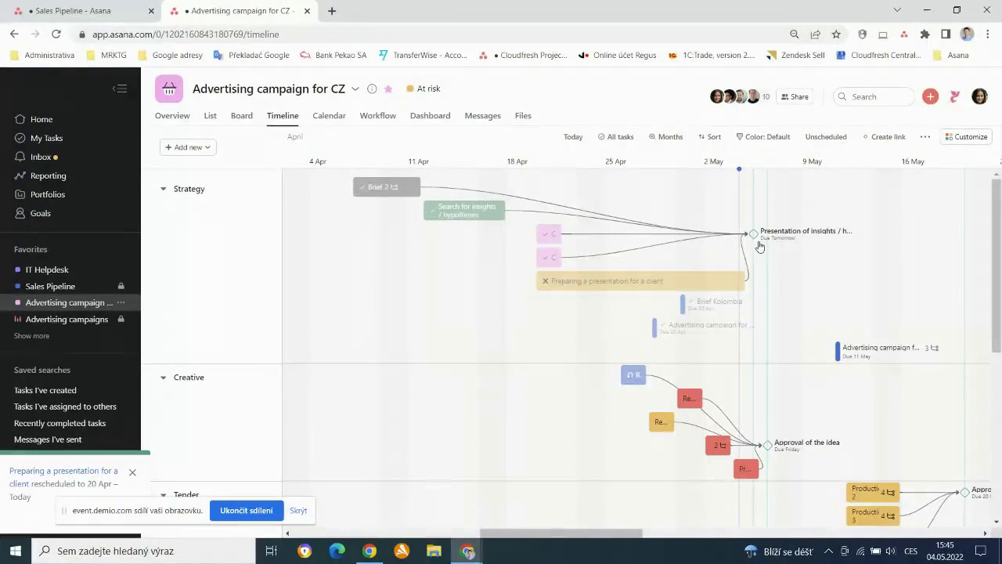
left_click_drag(752, 234, 756, 166)
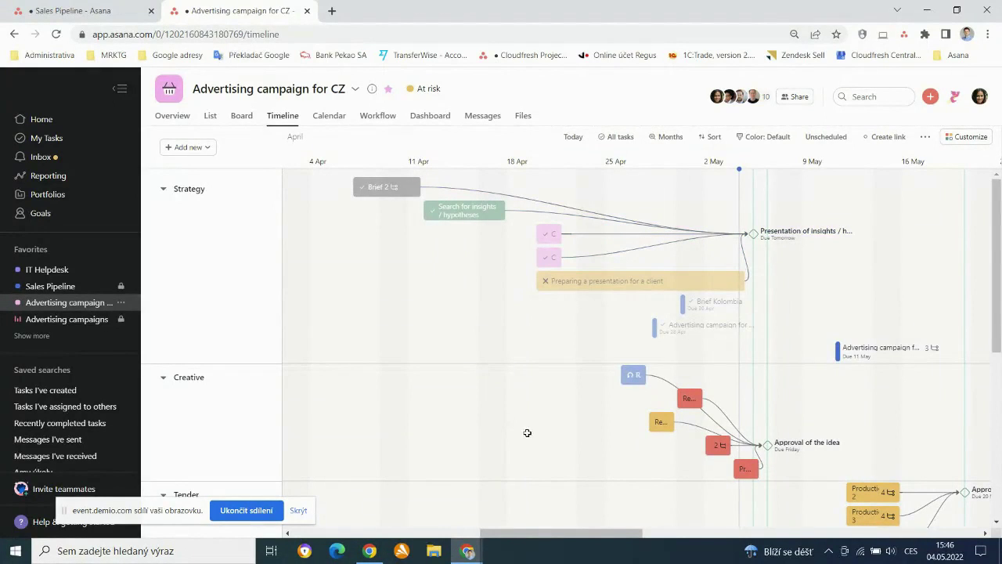
View the project's calendar, open the dashboard, and examine its charts from the task counts to Tasks by assignee and Sum of Budget by Unit.
scroll(527, 433, "down", 1)
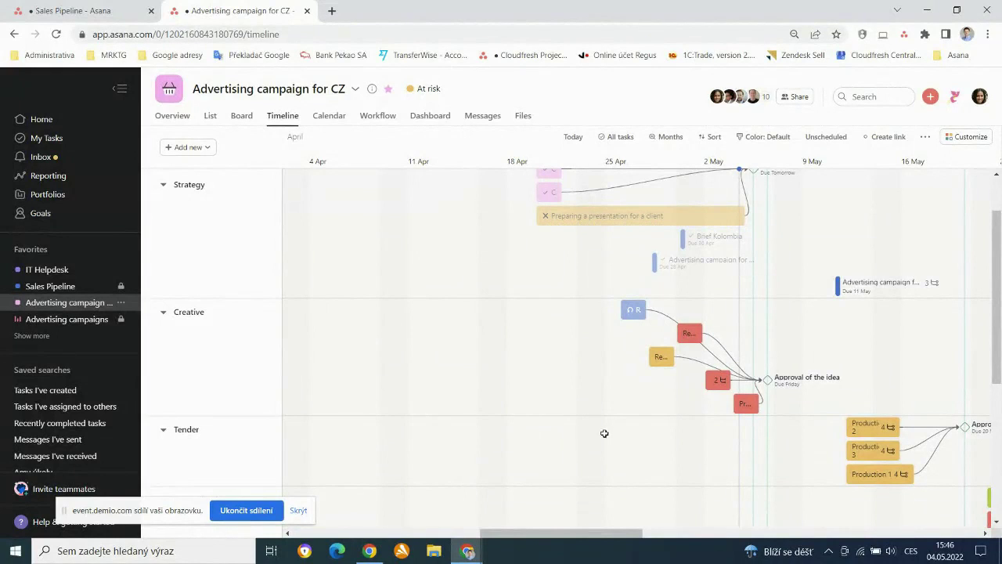
left_click_drag(536, 534, 597, 539)
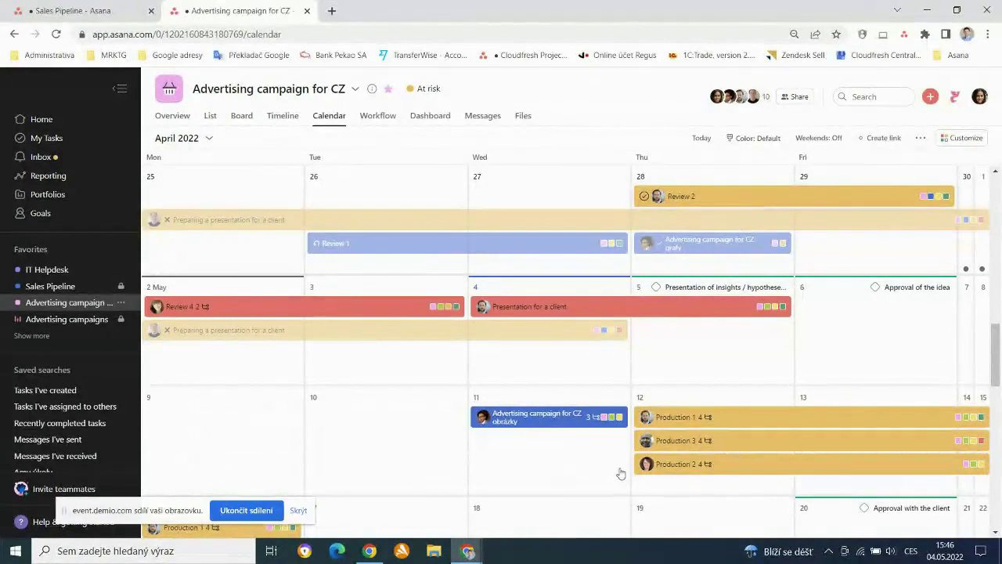
mouse_move(587, 420)
left_click(433, 118)
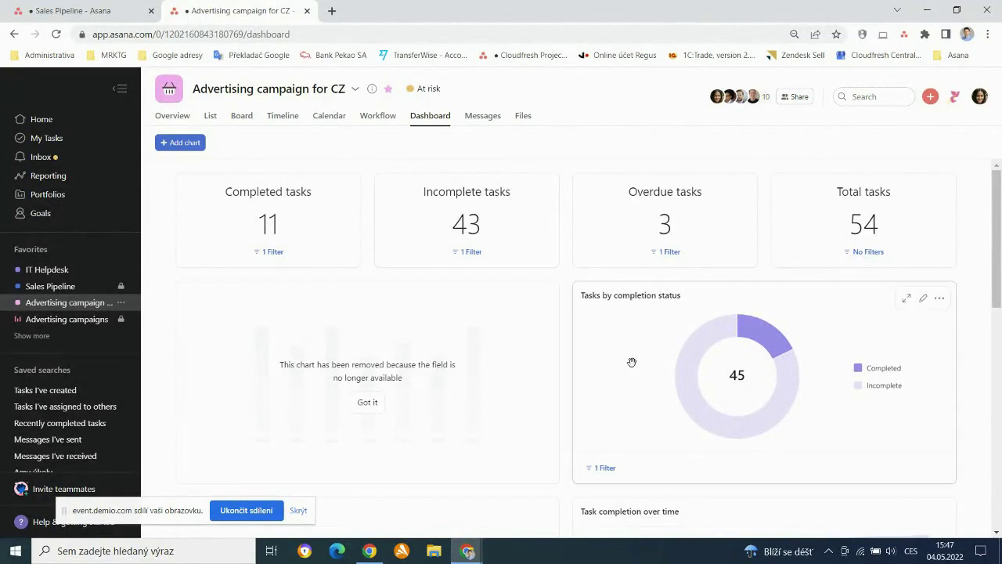
scroll(630, 359, "down", 4)
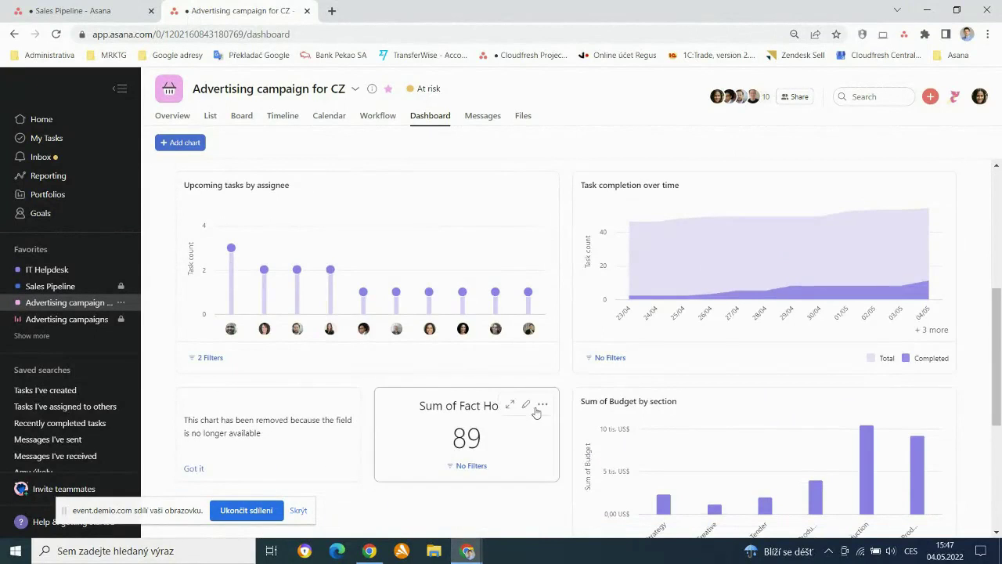
scroll(461, 439, "down", 3)
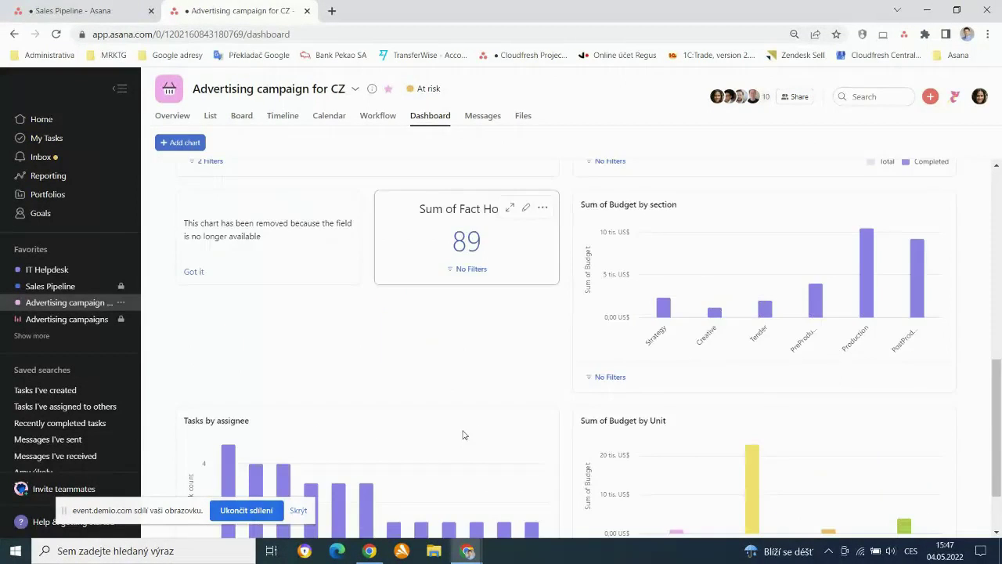
scroll(462, 421, "up", 2)
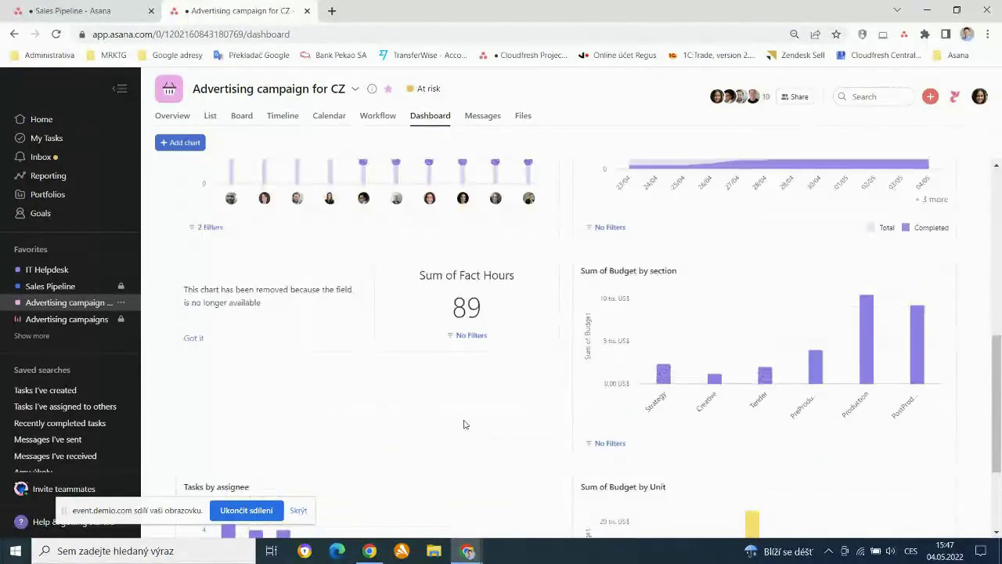
scroll(462, 418, "down", 3)
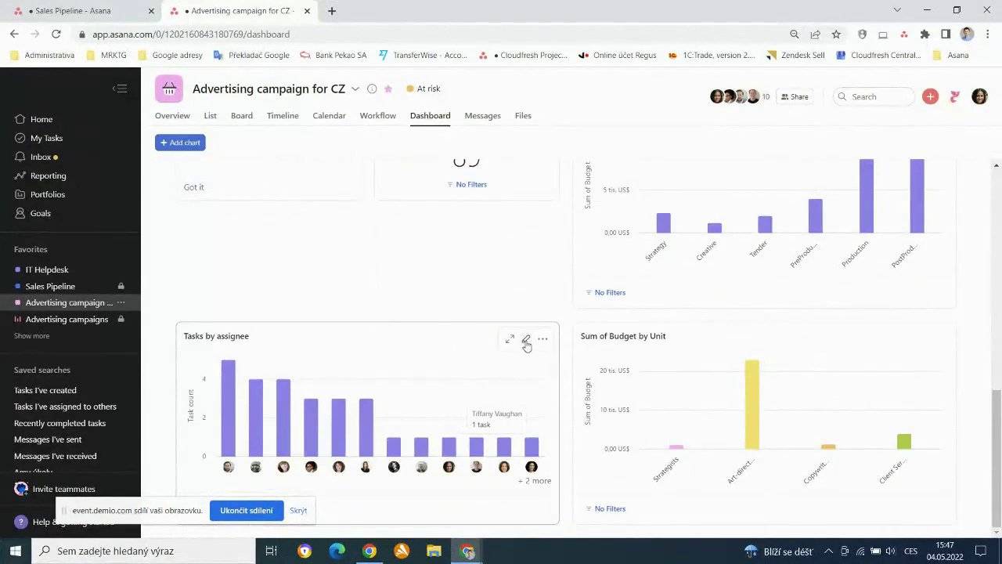
scroll(346, 327, "up", 3)
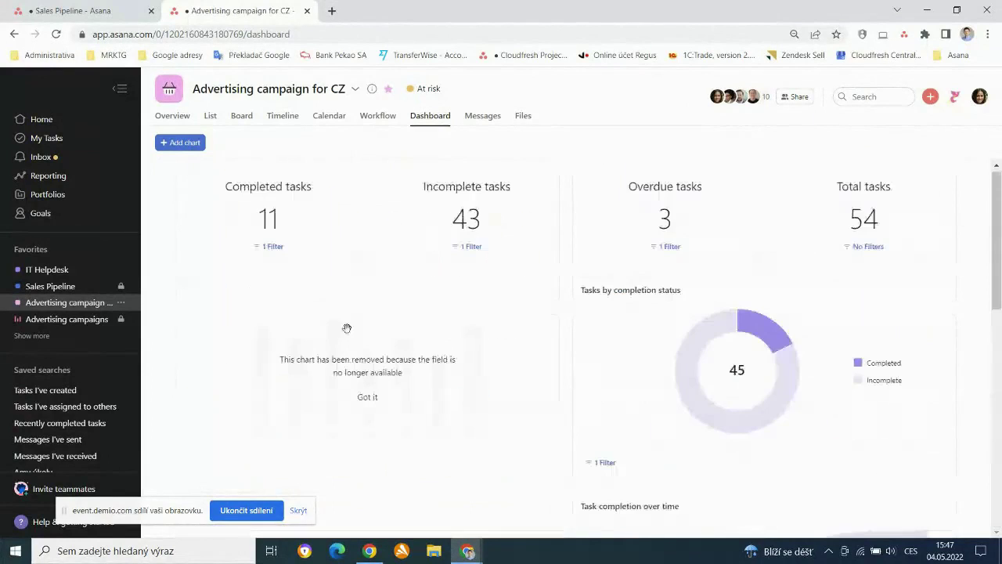
Add a column chart to the dashboard with Progress on the X-axis and the average of Estimation Hours on the Y-axis.
left_click(186, 144)
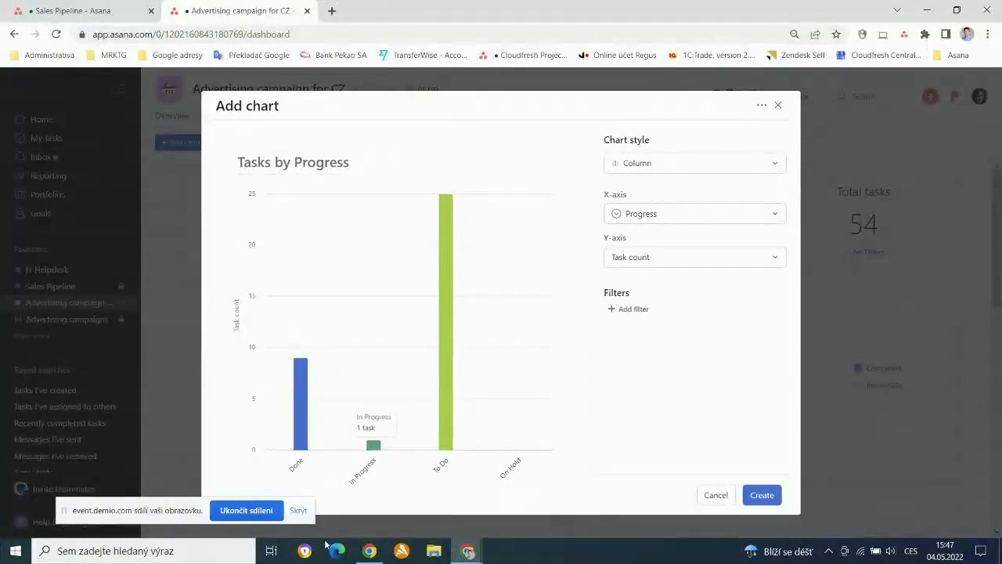
mouse_move(303, 365)
mouse_move(382, 471)
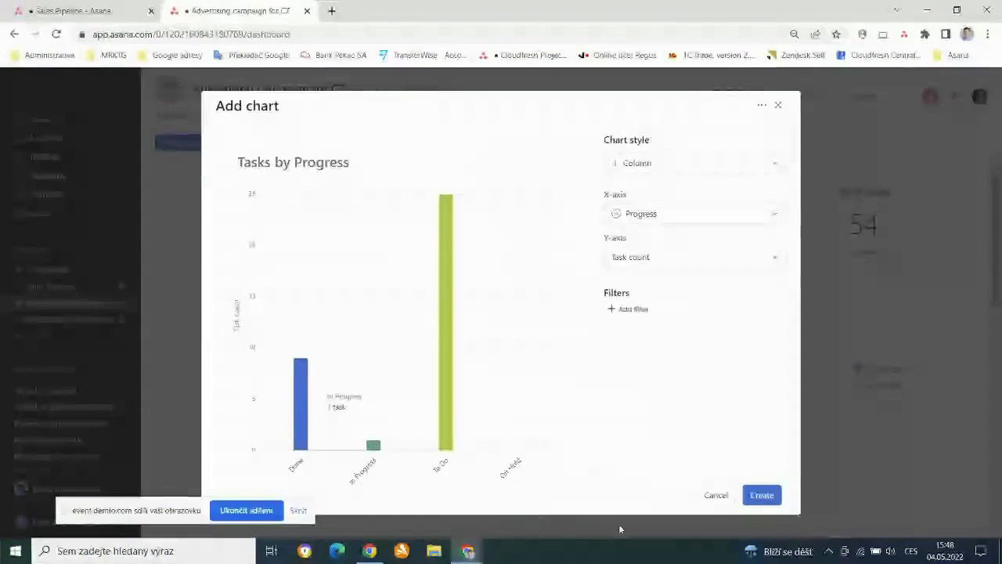
left_click(774, 260)
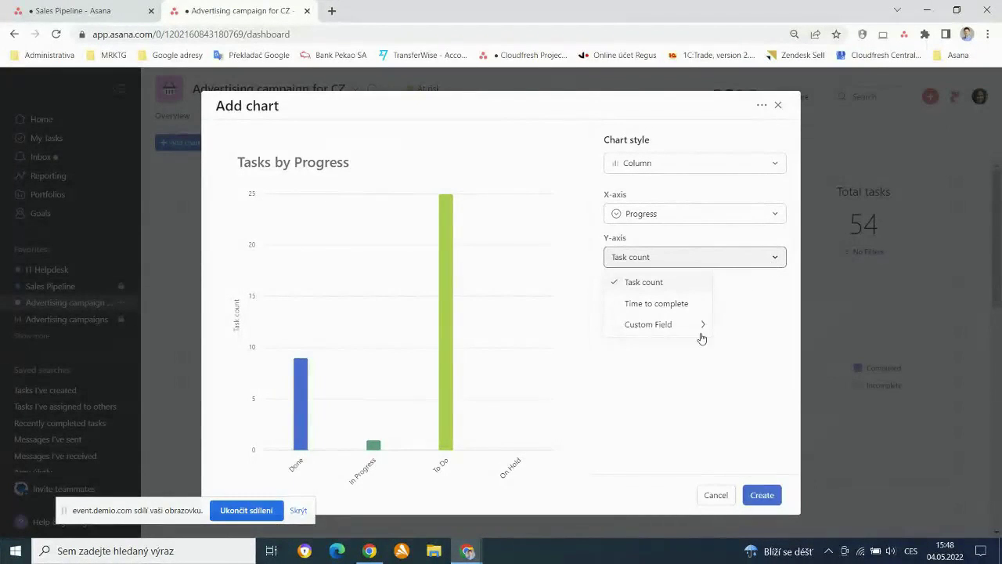
left_click(664, 305)
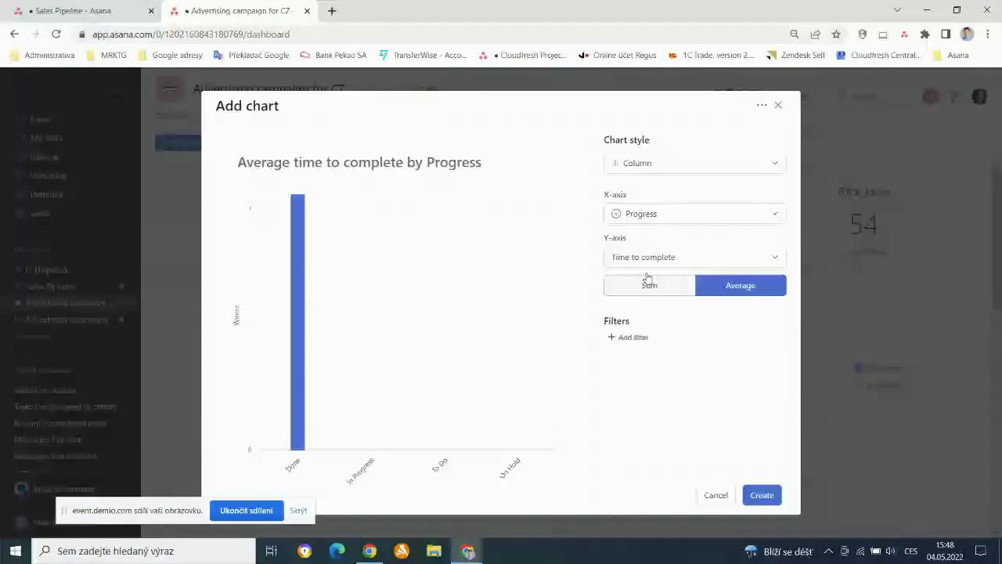
left_click(777, 256)
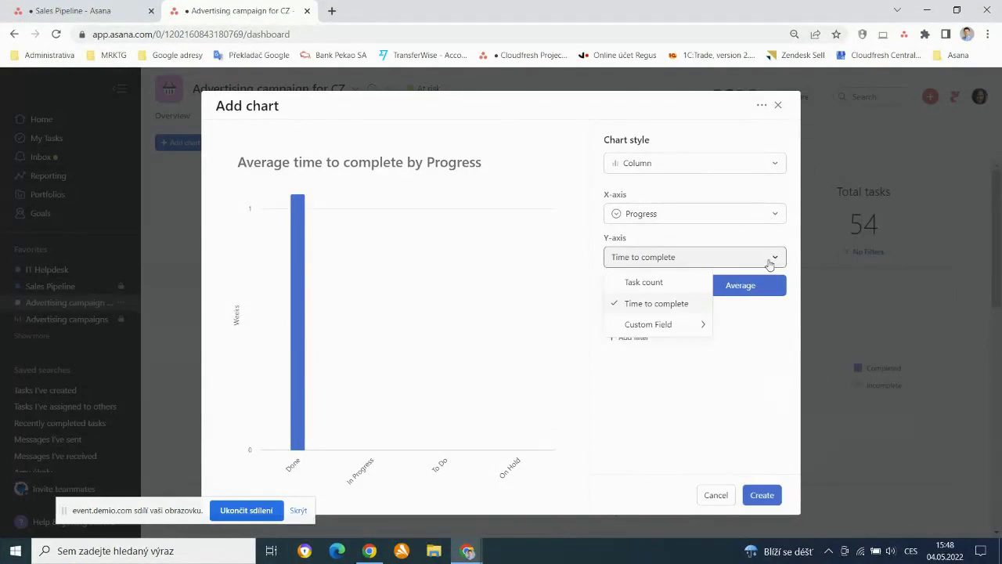
mouse_move(636, 335)
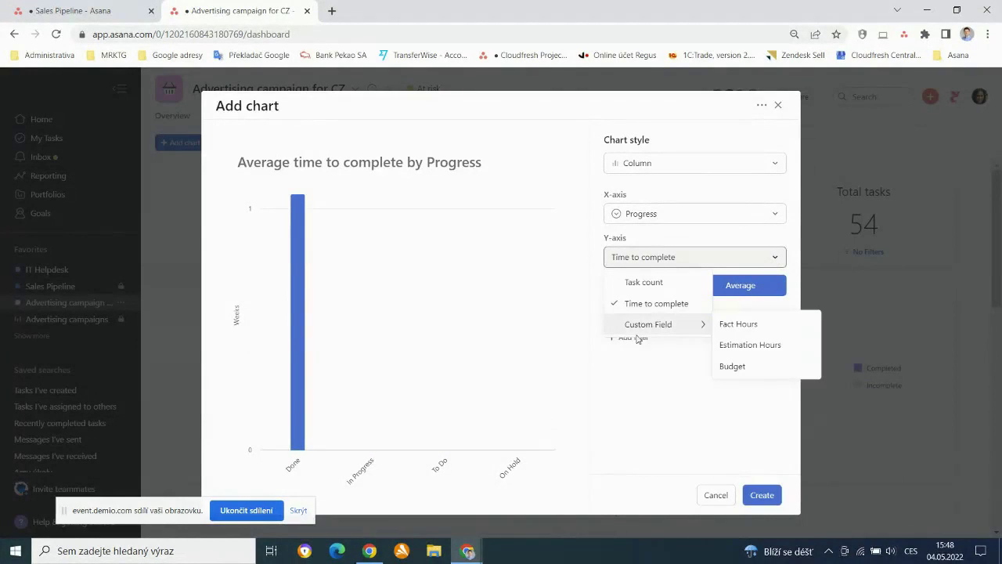
left_click(749, 345)
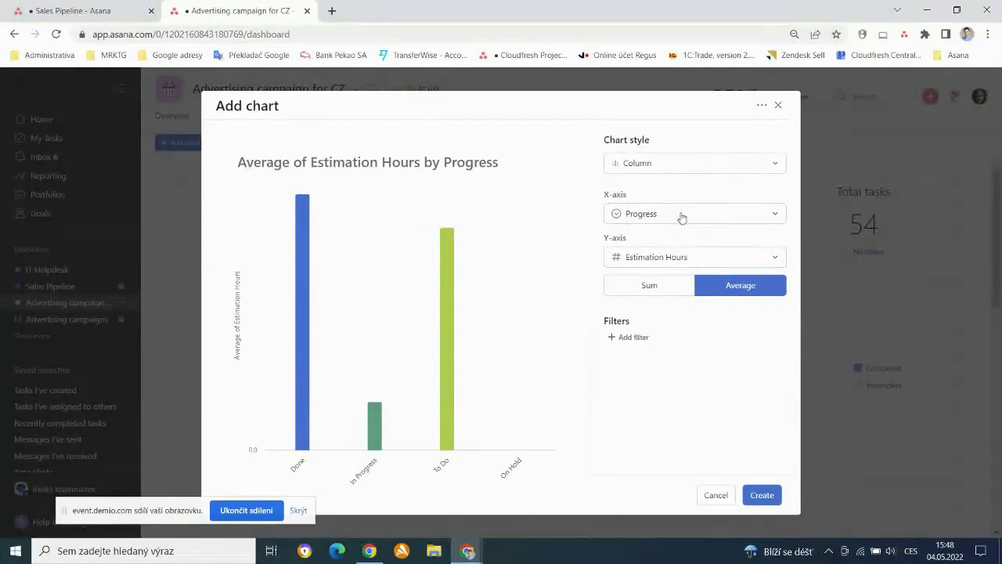
left_click(761, 497)
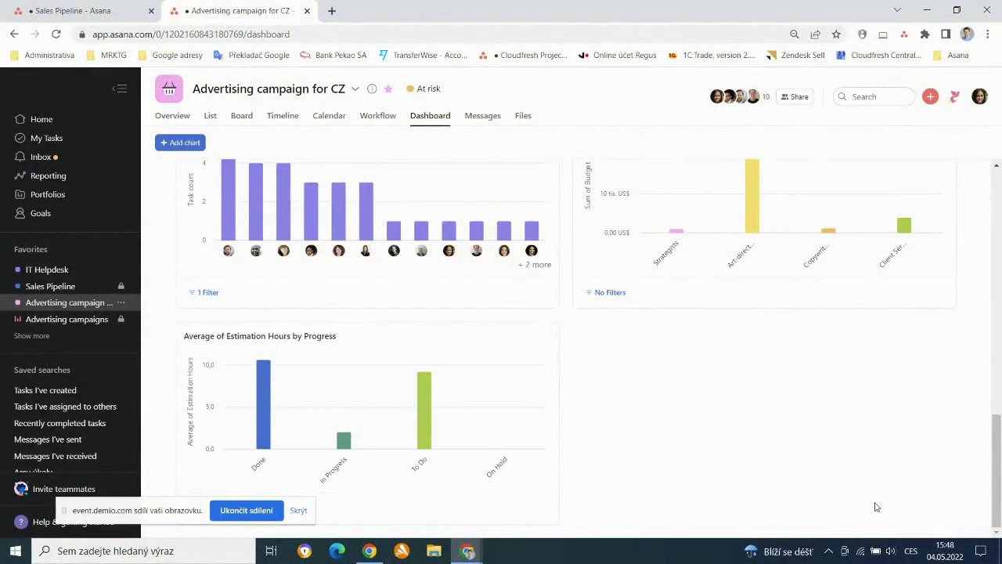
scroll(763, 445, "up", 7)
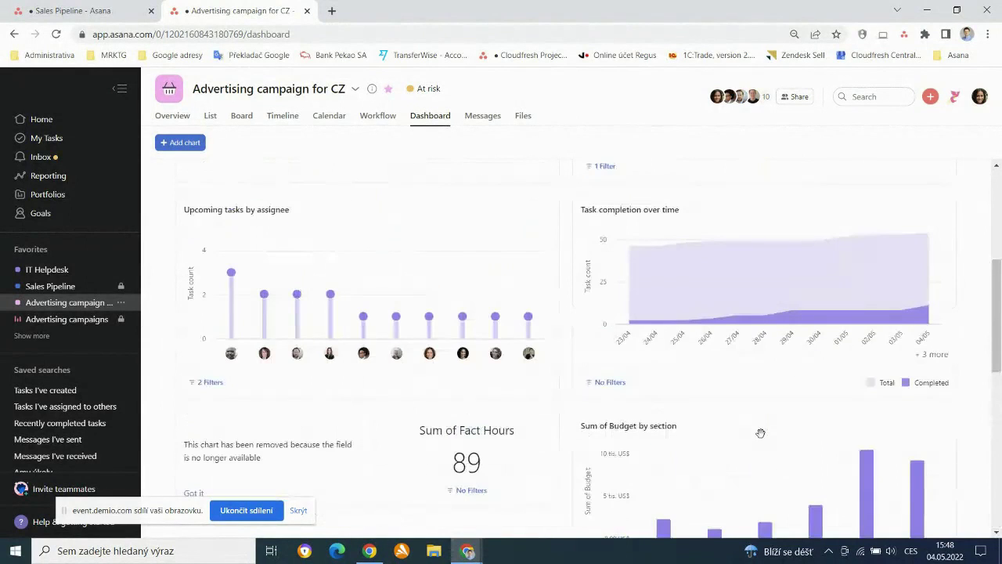
scroll(760, 433, "up", 4)
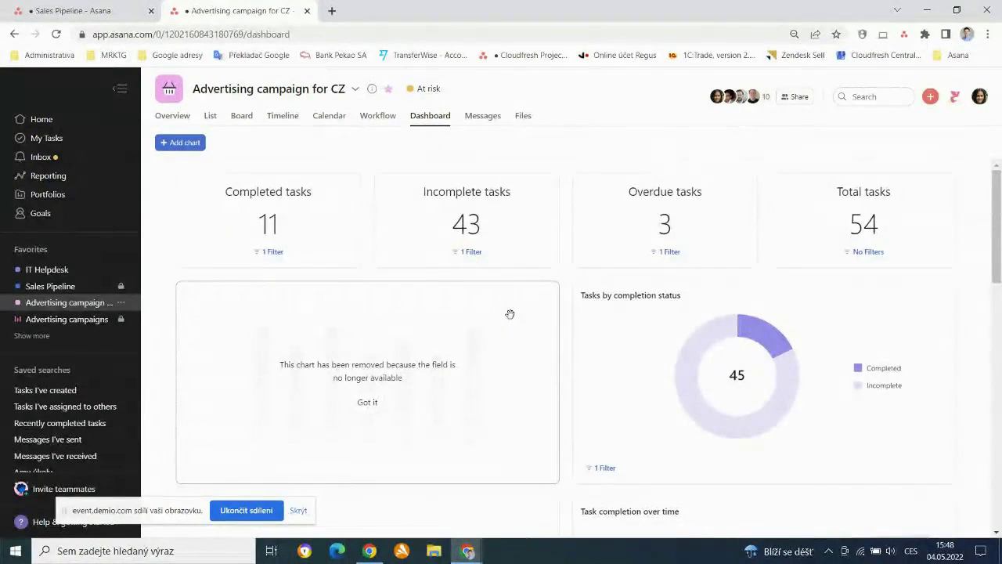
Return to the project's list, open the Preparing a presentation for a client task, and check its additional task actions.
left_click(211, 116)
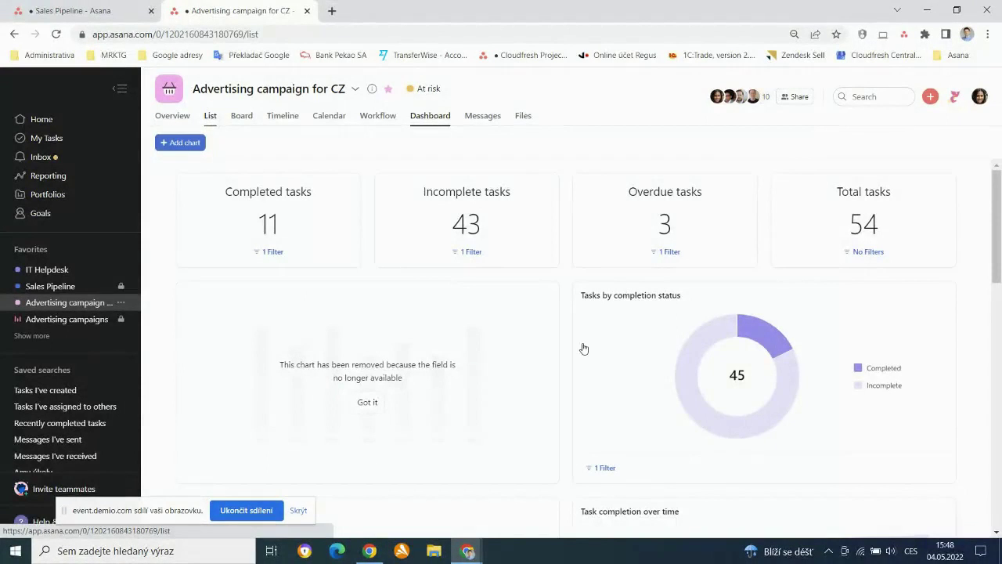
left_click(210, 117)
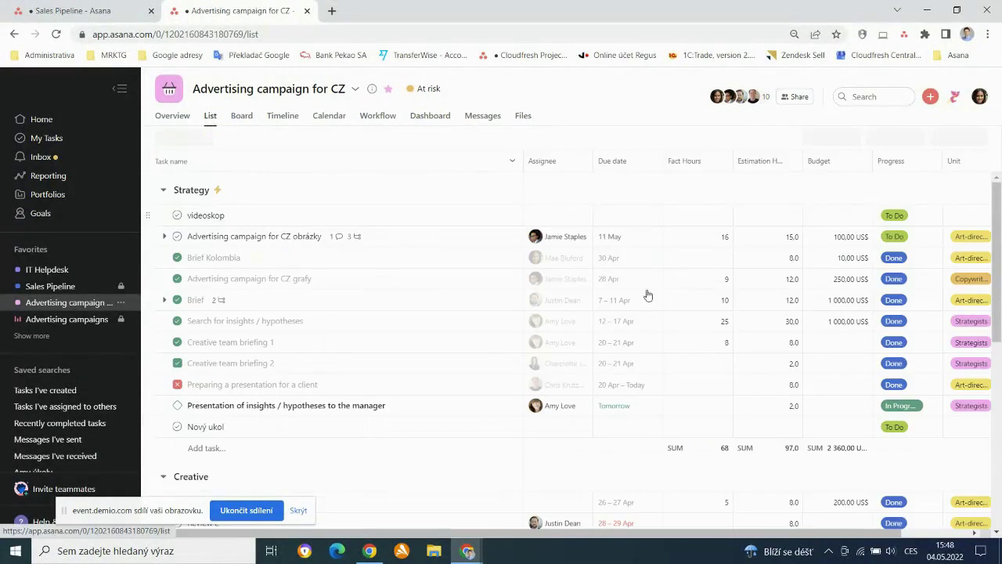
left_click(442, 398)
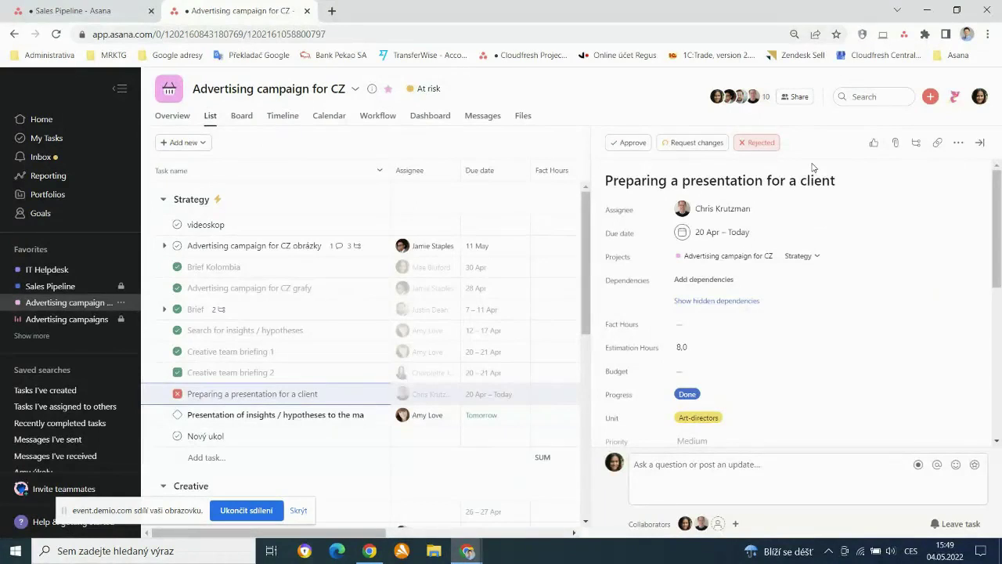
left_click(956, 144)
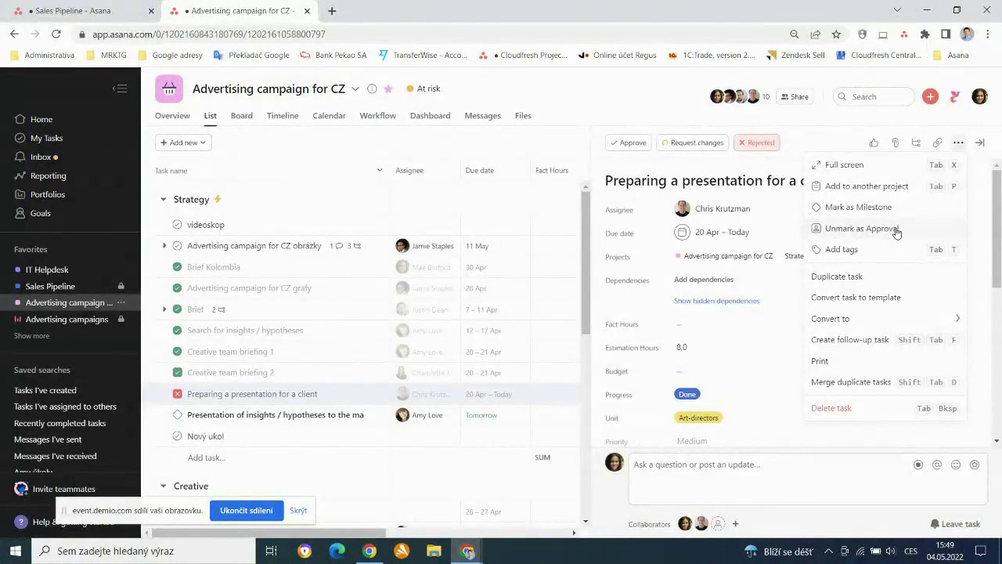
left_click(774, 350)
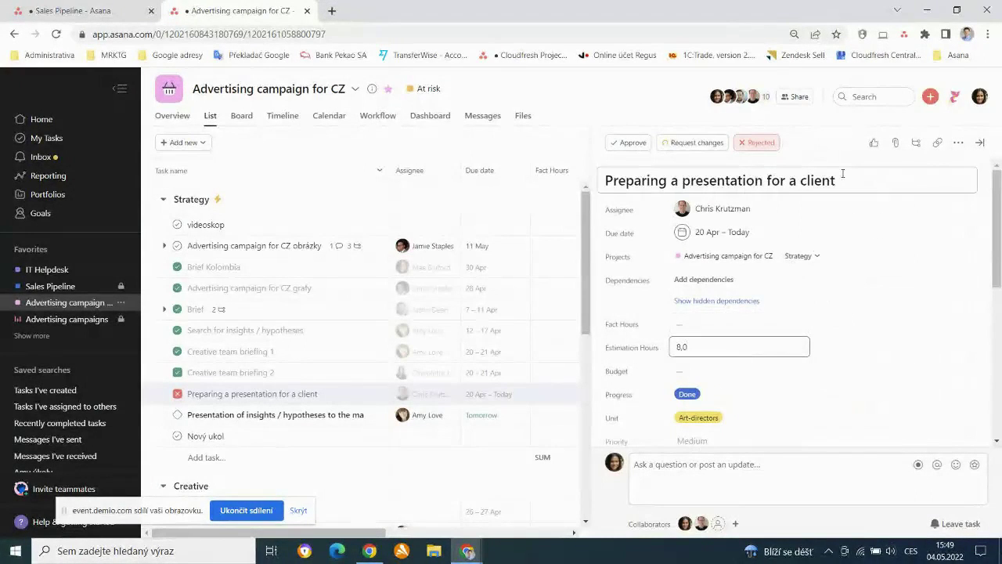
Review the task's activity history, approve its rejected approval request, and close the task details.
left_click(639, 141)
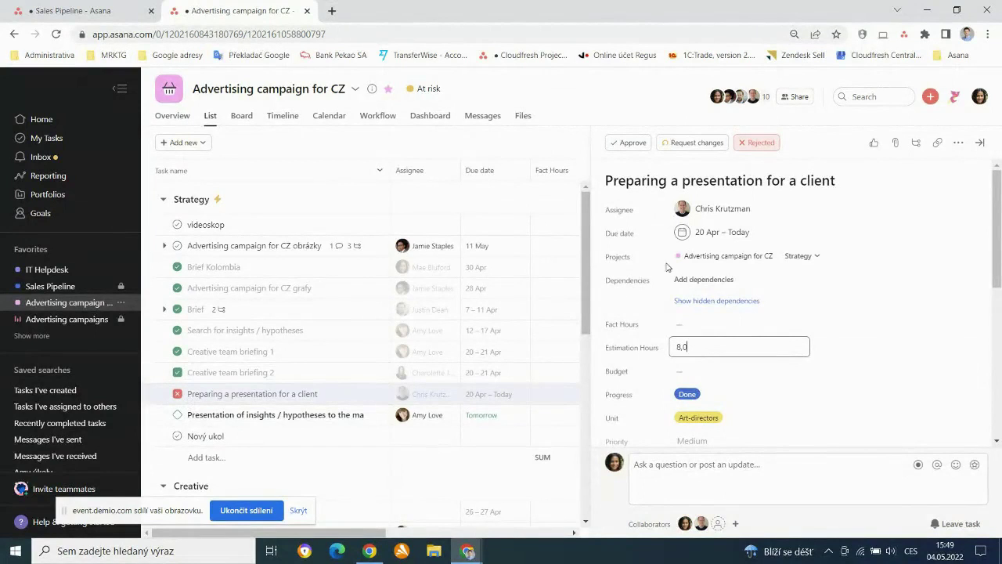
scroll(840, 284, "down", 5)
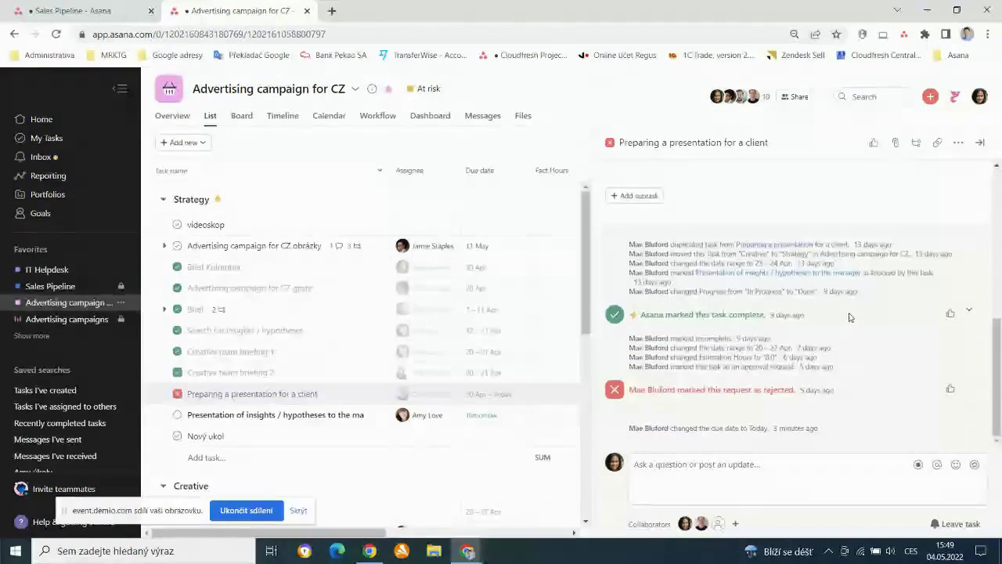
scroll(851, 313, "up", 10)
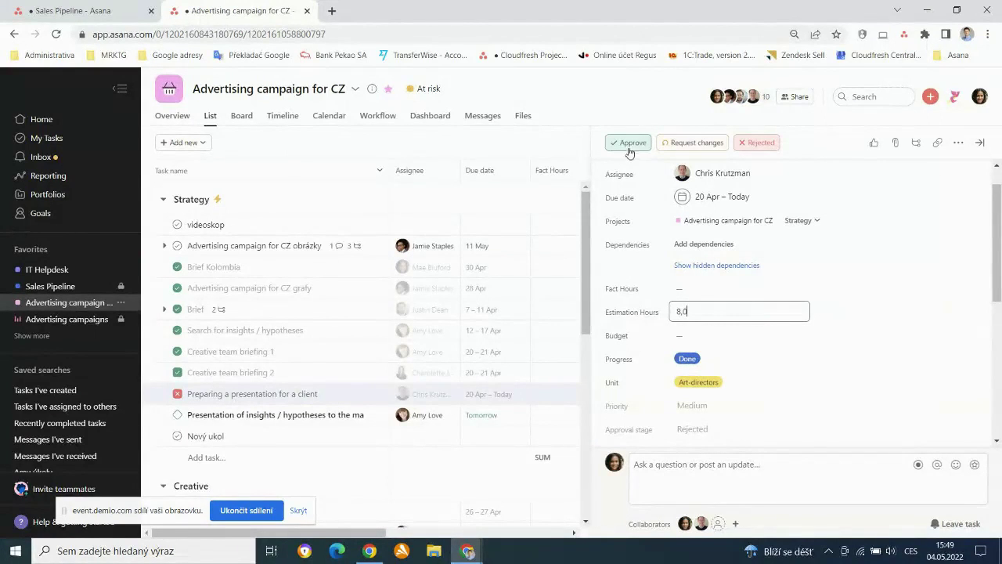
left_click(628, 144)
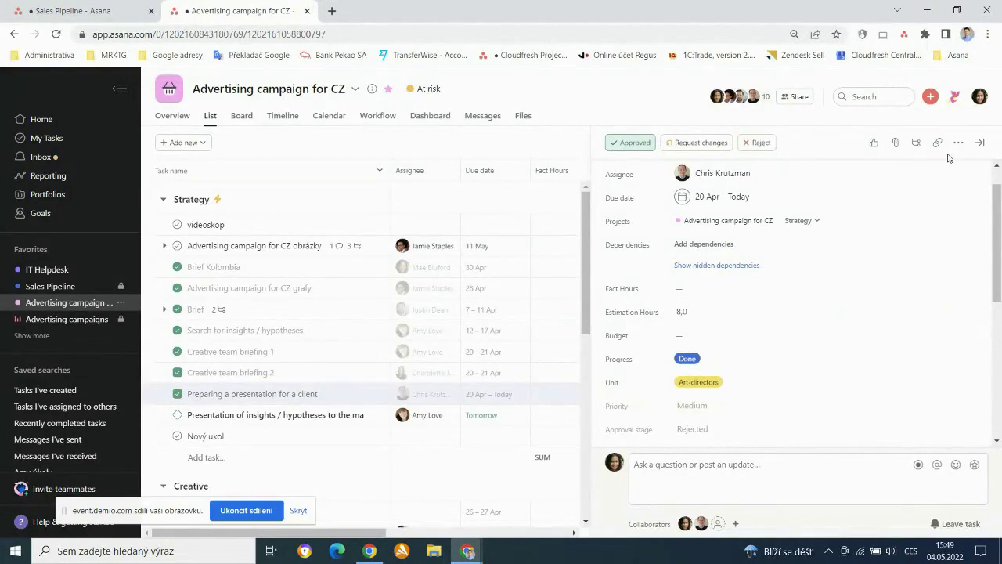
scroll(980, 143, "down", 1)
left_click(981, 143)
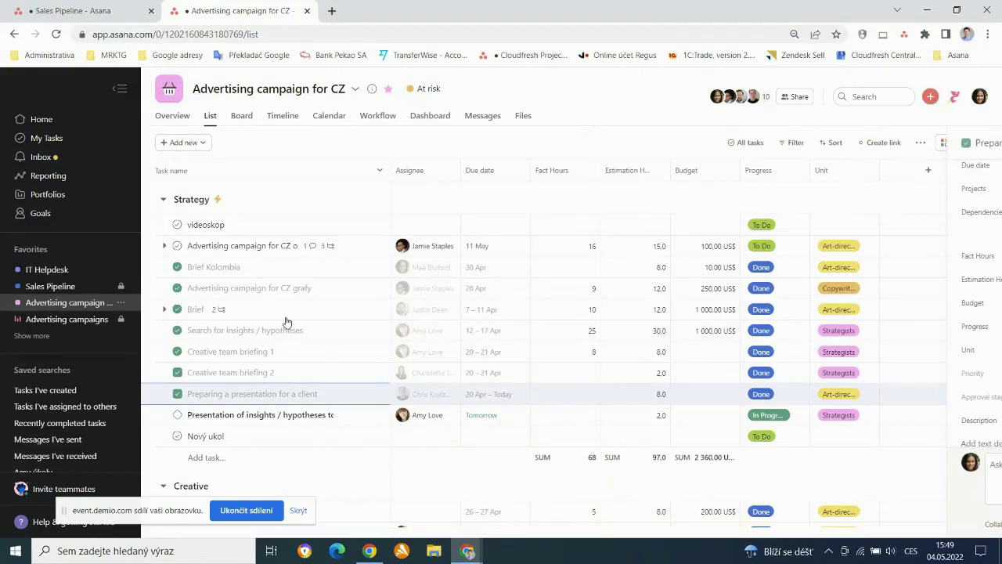
Open the details of the Advertising campaign for CZ obrázky task in the Strategy section.
left_click(294, 275)
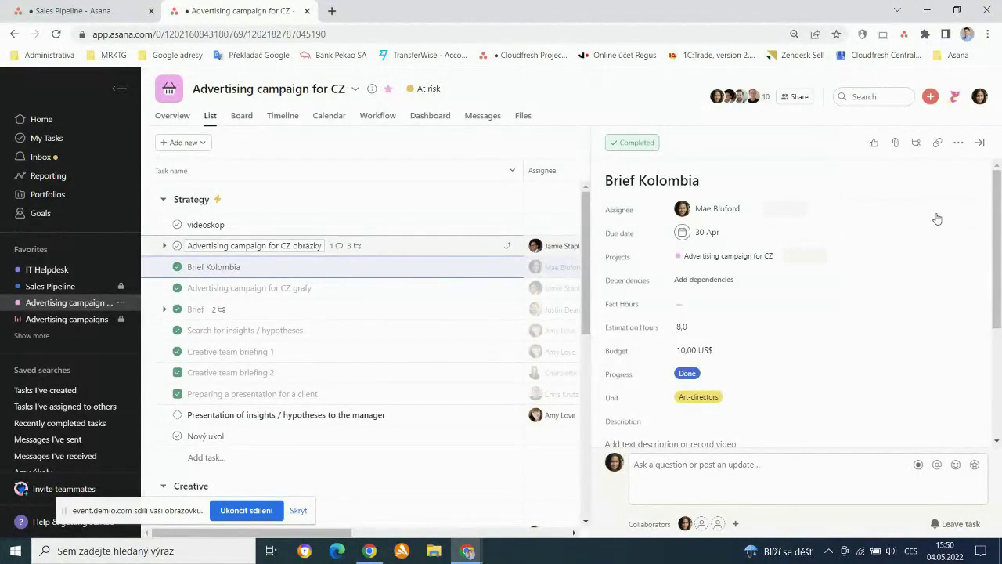
left_click(980, 144)
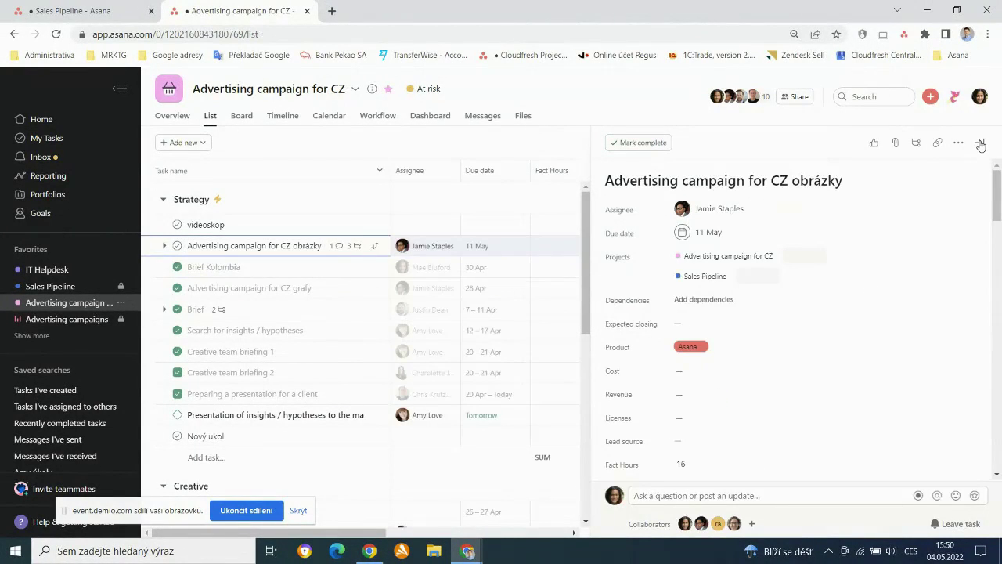
left_click(980, 144)
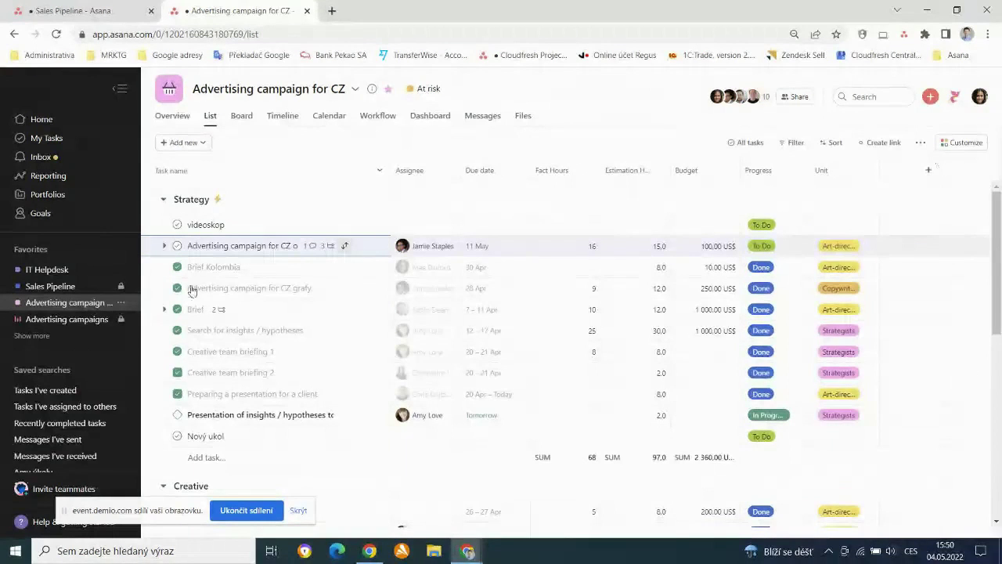
left_click(279, 246)
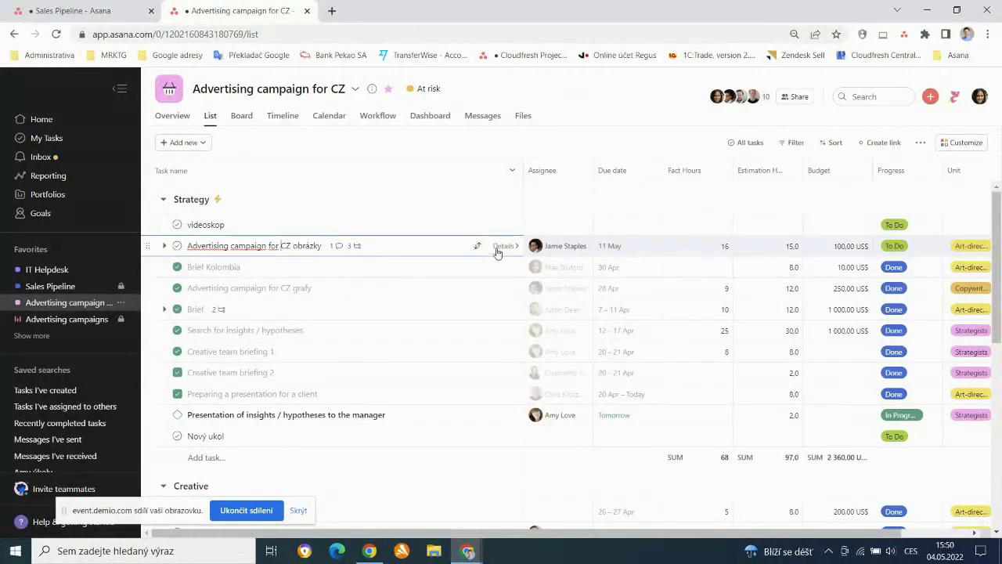
left_click(501, 246)
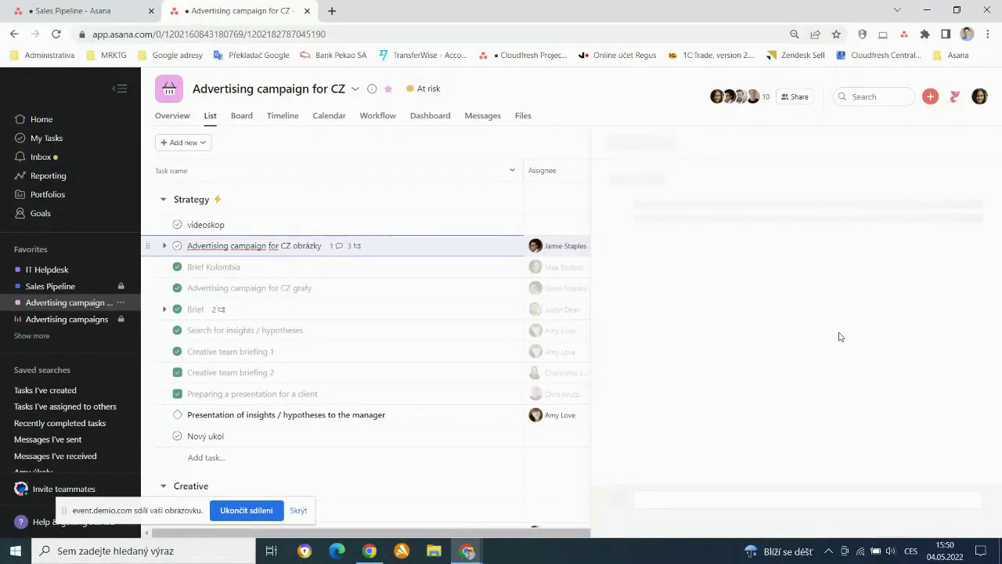
View the task's attached image img_04.jpeg at full size, hide and show its feedback markers, and close the preview.
scroll(831, 344, "down", 5)
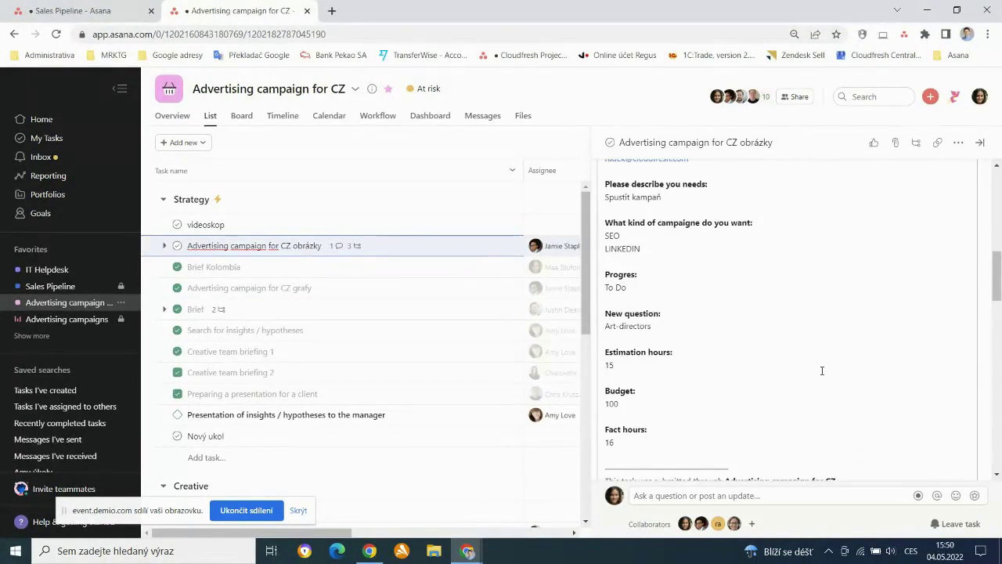
scroll(861, 336, "down", 5)
scroll(884, 303, "down", 3)
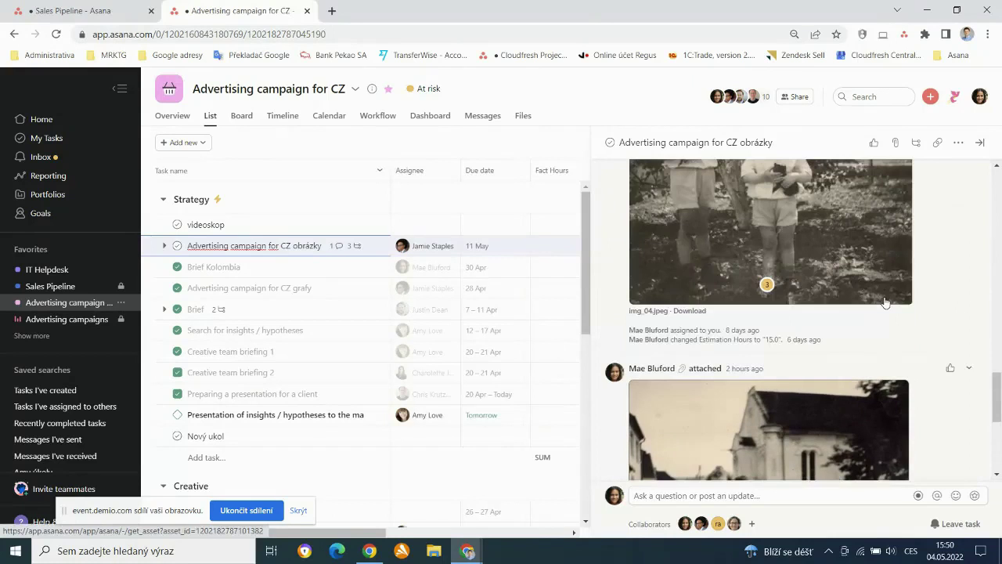
scroll(829, 267, "up", 2)
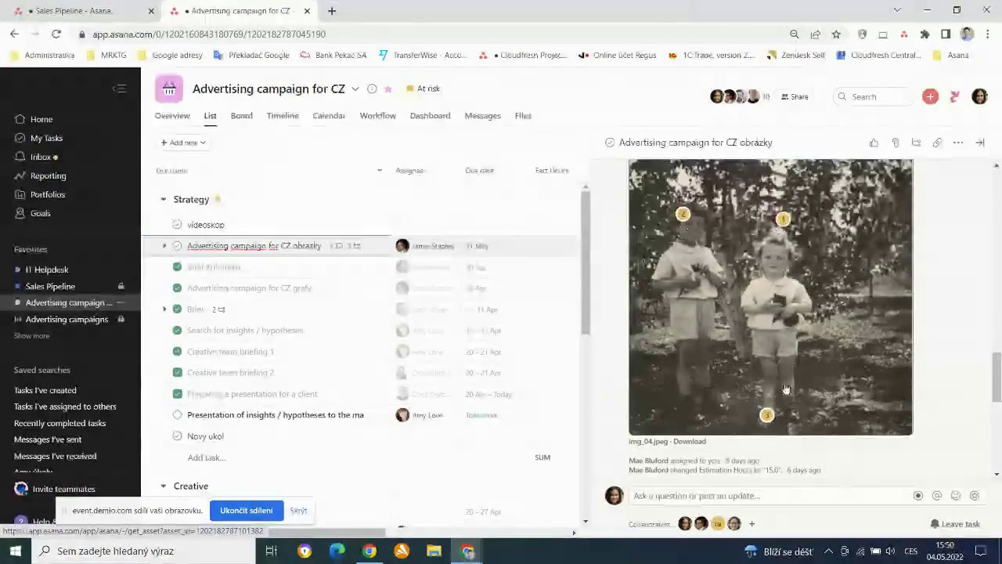
scroll(829, 353, "up", 2)
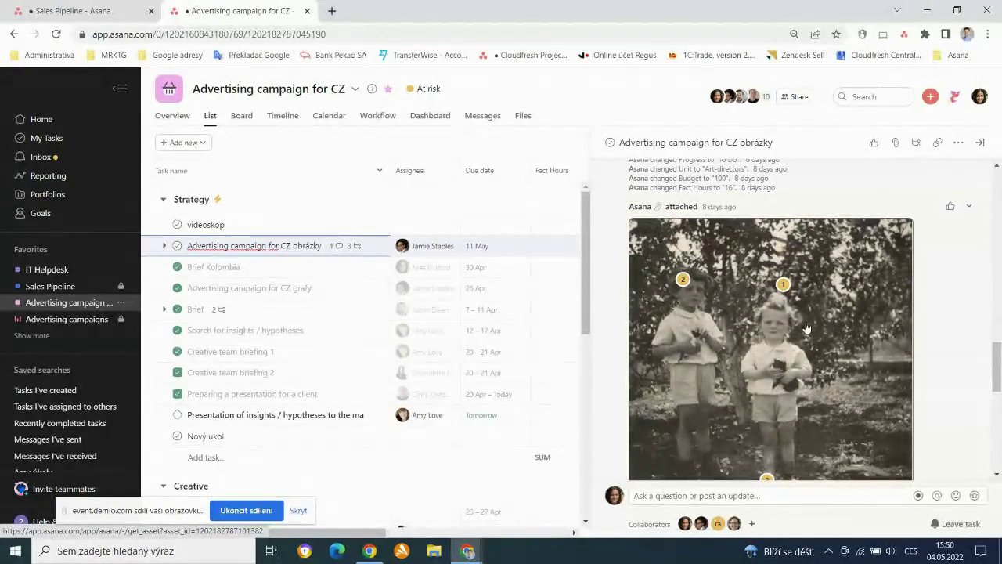
left_click(786, 288)
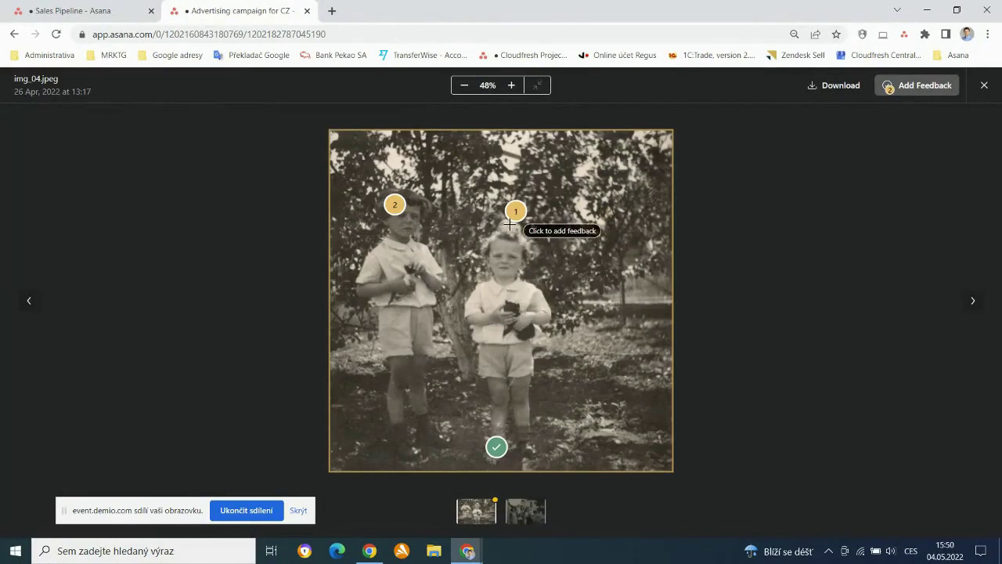
left_click(929, 87)
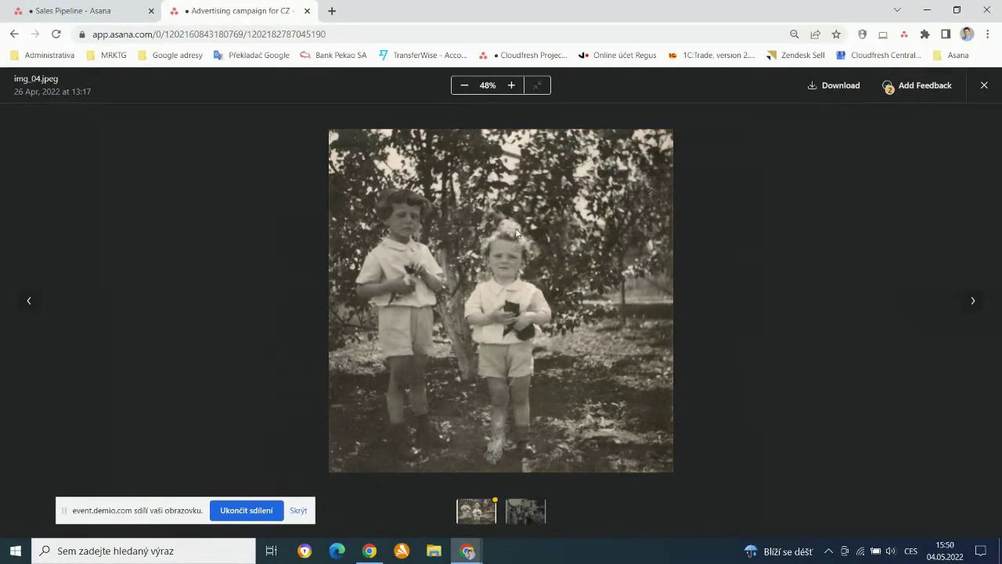
left_click(892, 88)
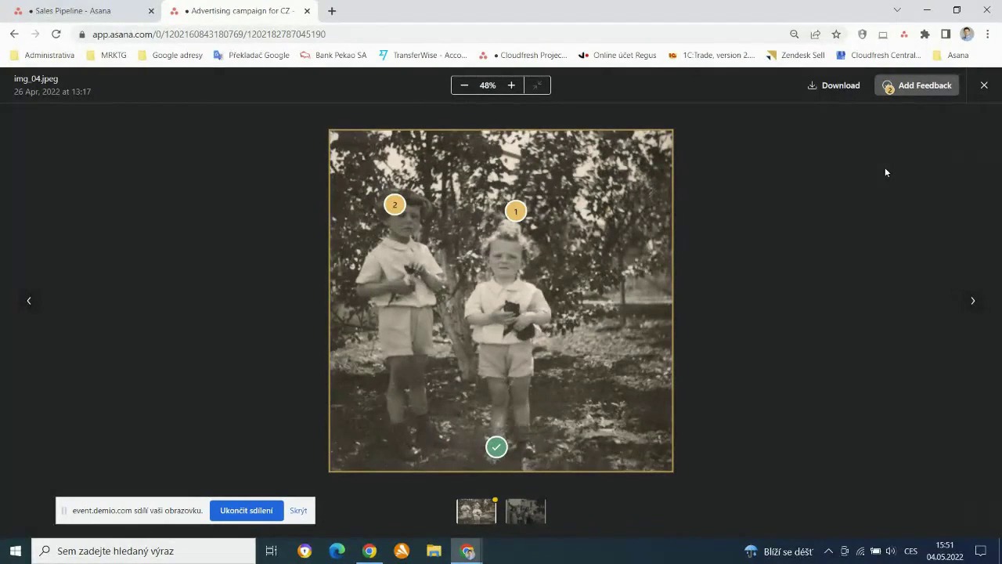
left_click(983, 86)
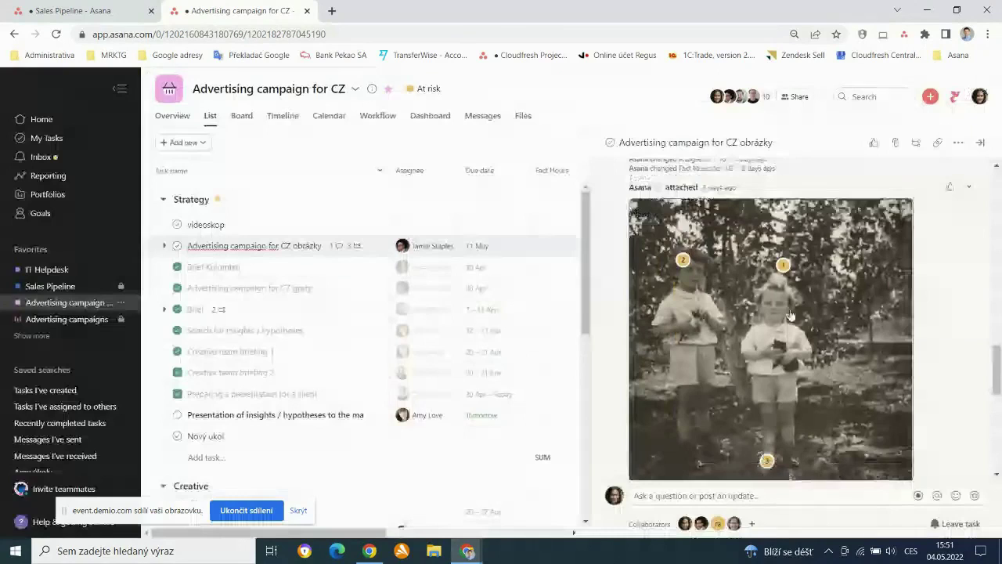
Examine the task's image attachments and feedback subtasks, check the colour subtask's details, and close them.
scroll(798, 313, "down", 1)
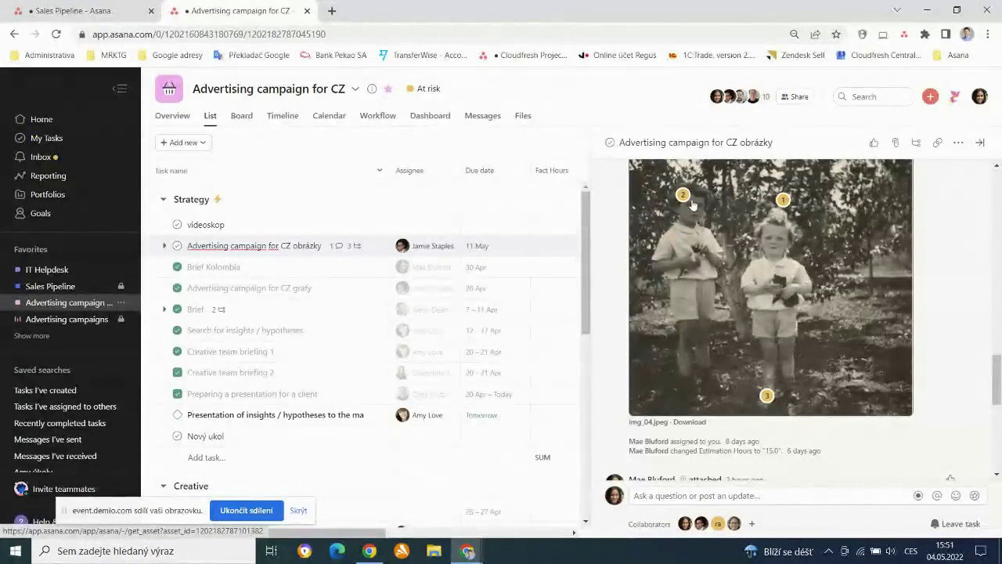
scroll(814, 367, "down", 2)
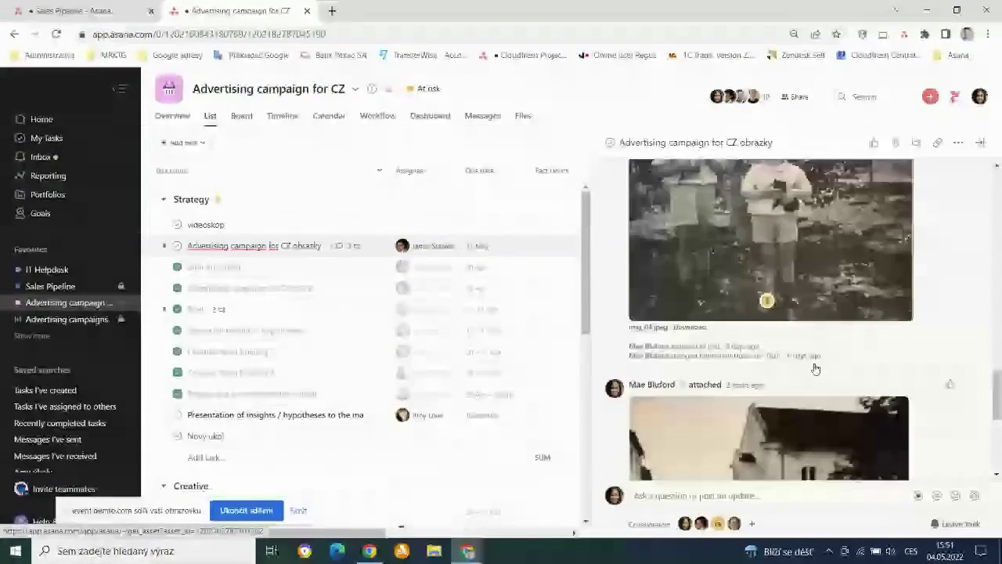
scroll(814, 368, "up", 5)
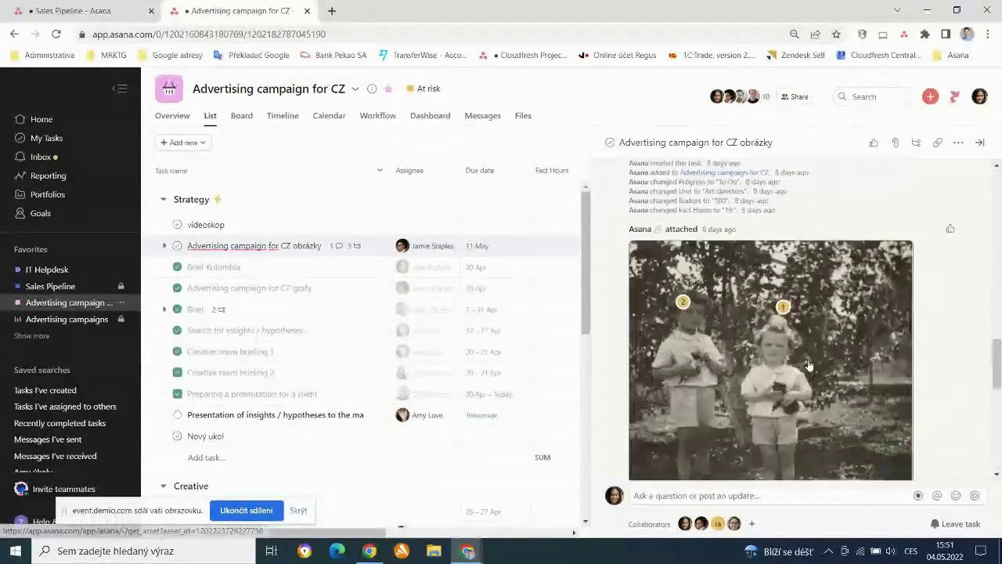
scroll(808, 365, "up", 5)
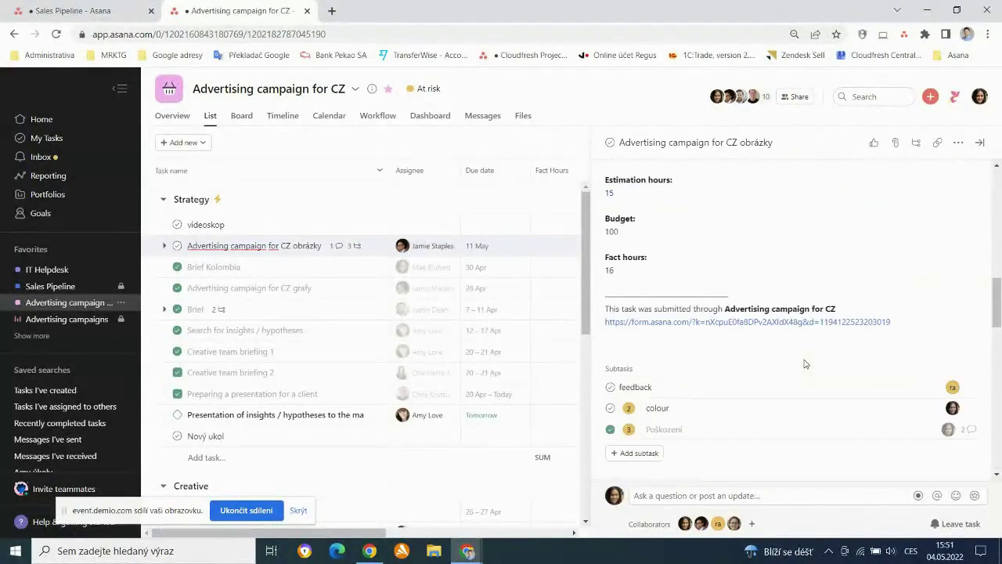
scroll(806, 361, "down", 2)
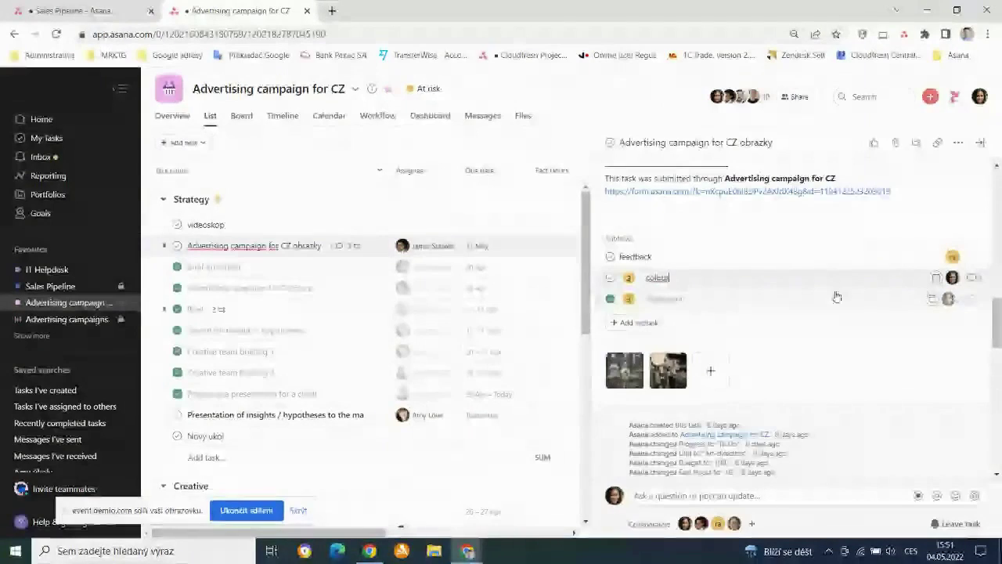
left_click(974, 279)
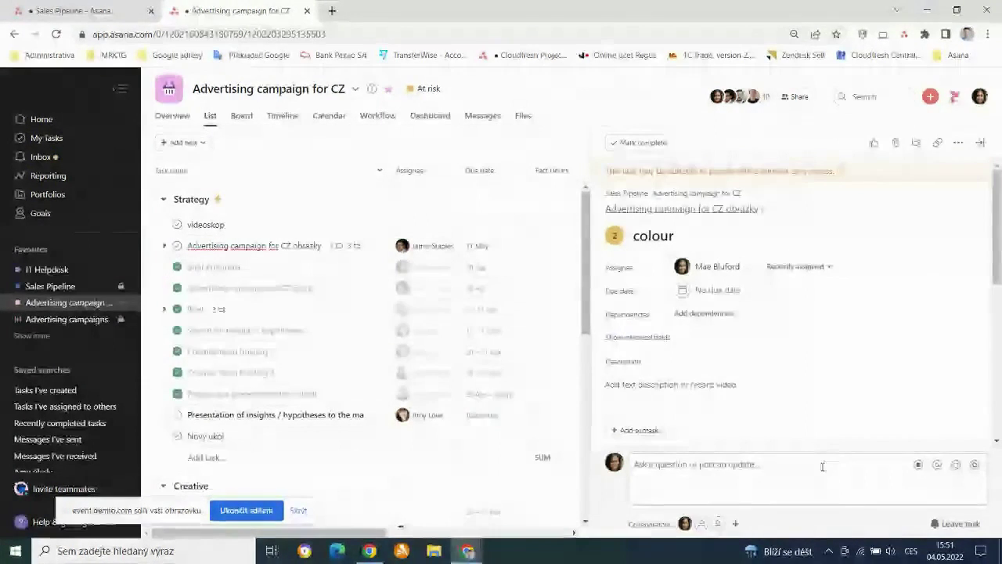
left_click(980, 142)
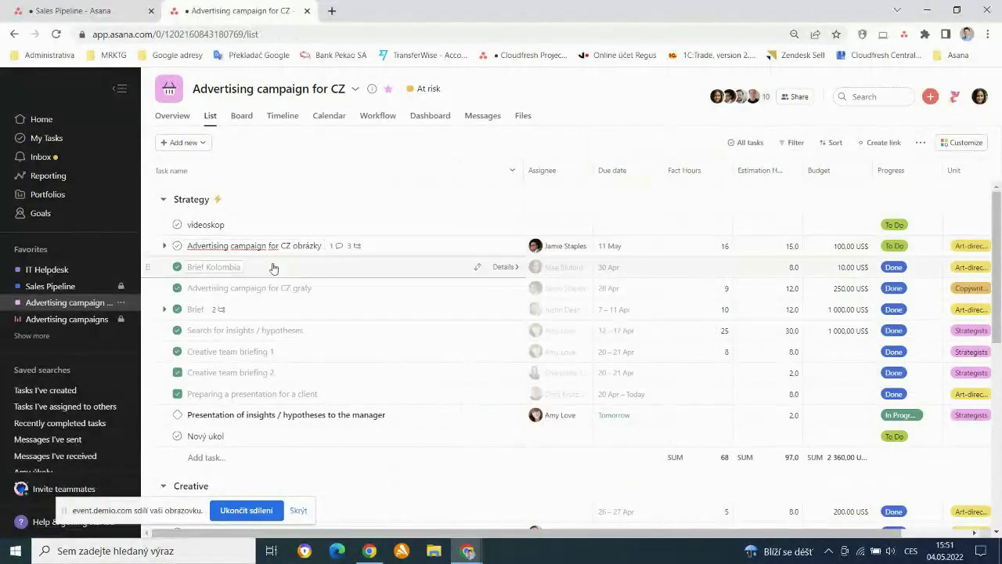
Set the Advertising campaign for CZ project's colour to blue and check its import and export options.
left_click(356, 90)
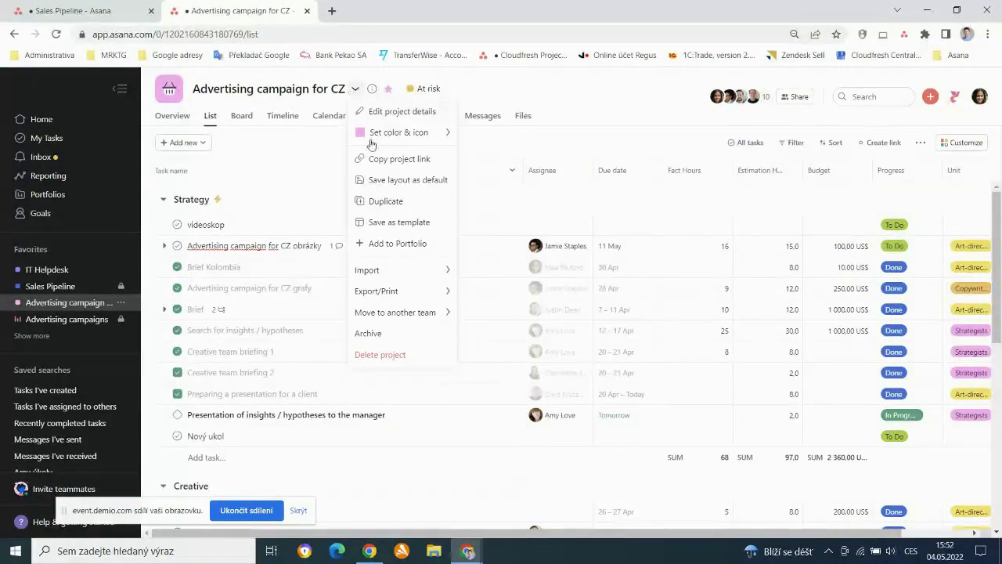
mouse_move(372, 139)
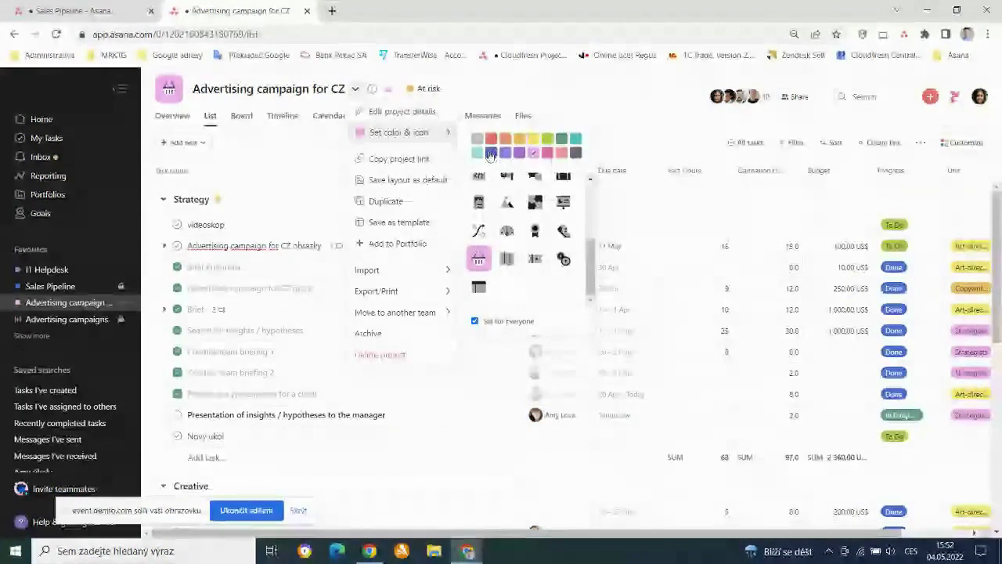
left_click(490, 153)
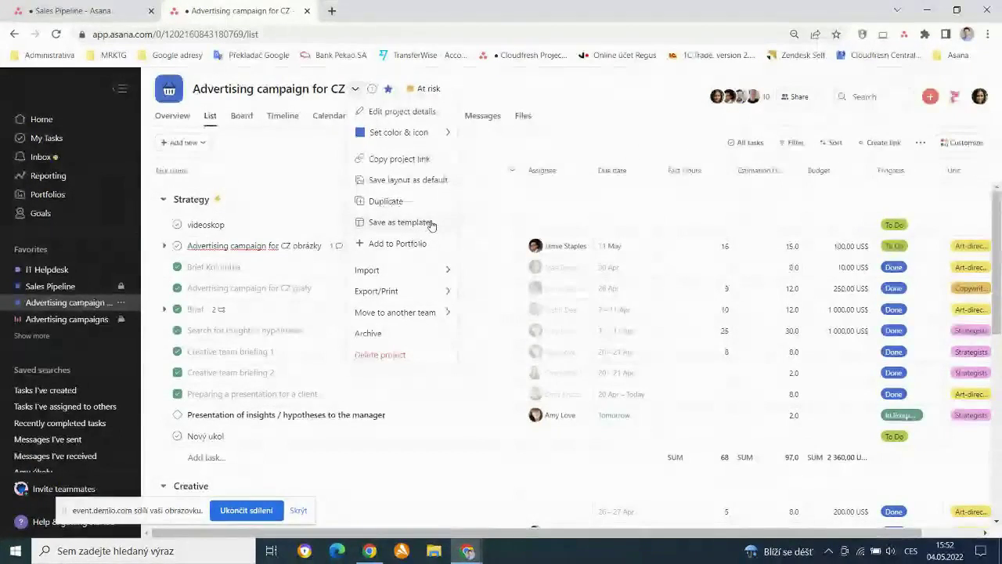
mouse_move(452, 280)
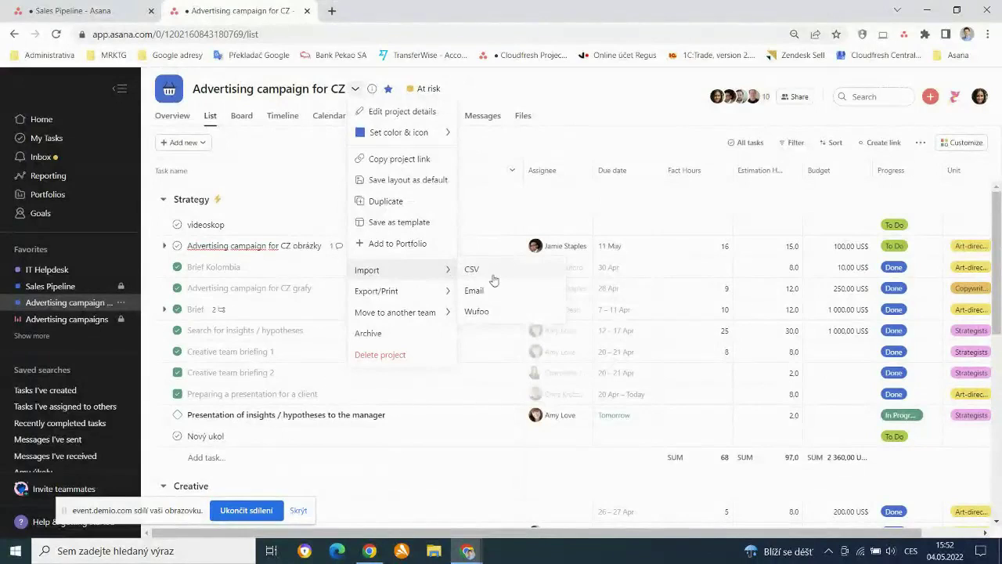
mouse_move(445, 299)
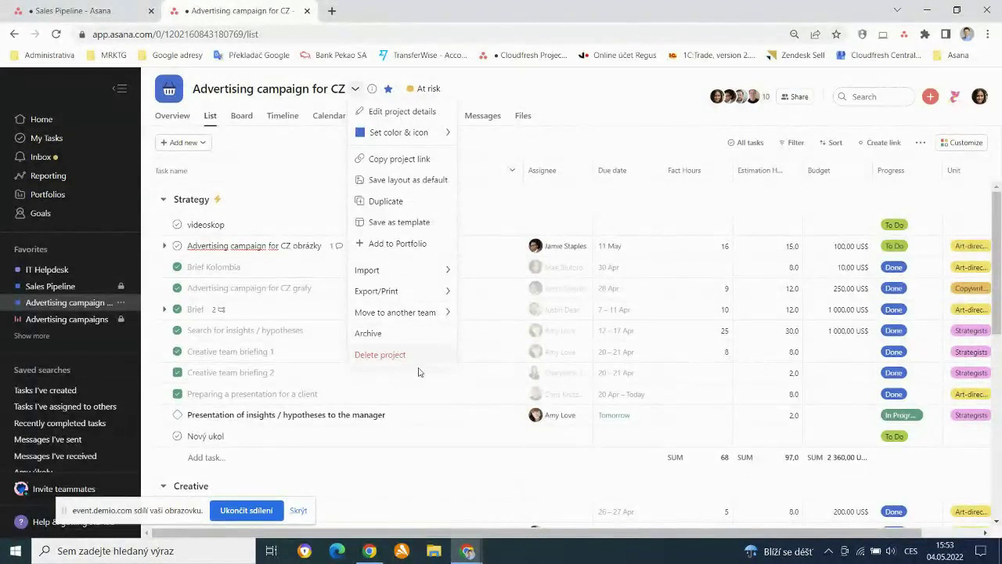
Close the project options, open the Sales Pipeline project as a board, and look through its sections from First Contact to Closed Lost.
left_click(356, 88)
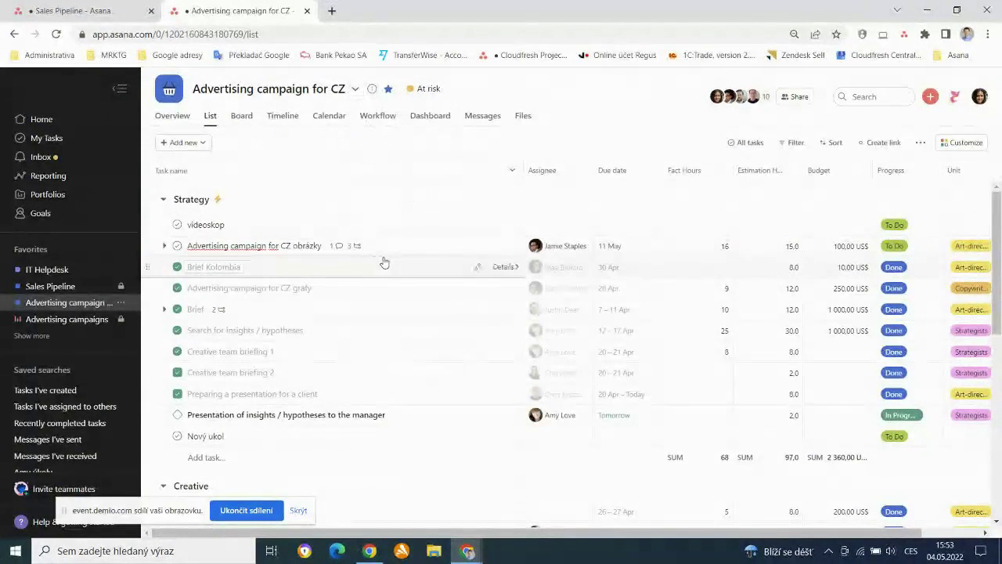
left_click(74, 291)
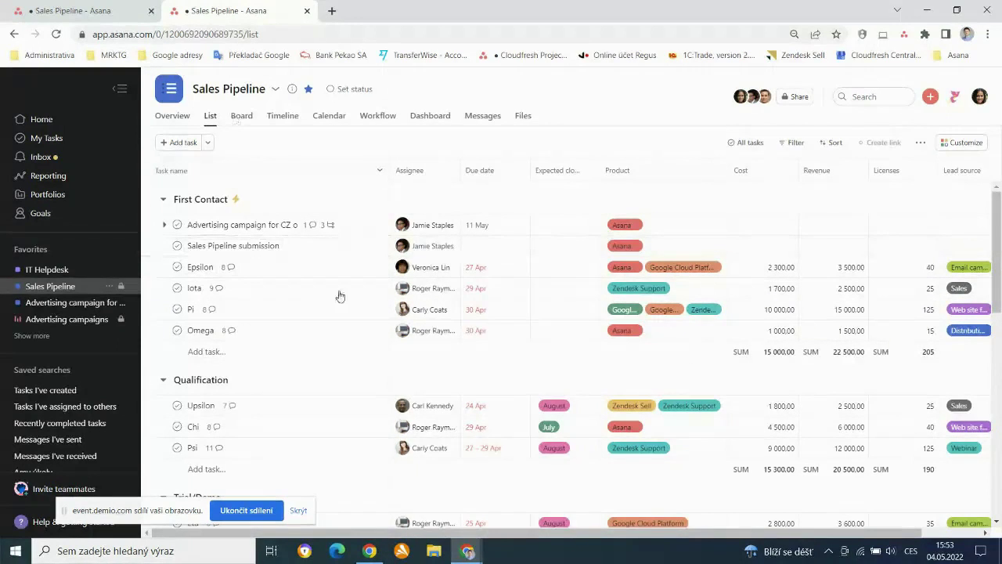
left_click(241, 117)
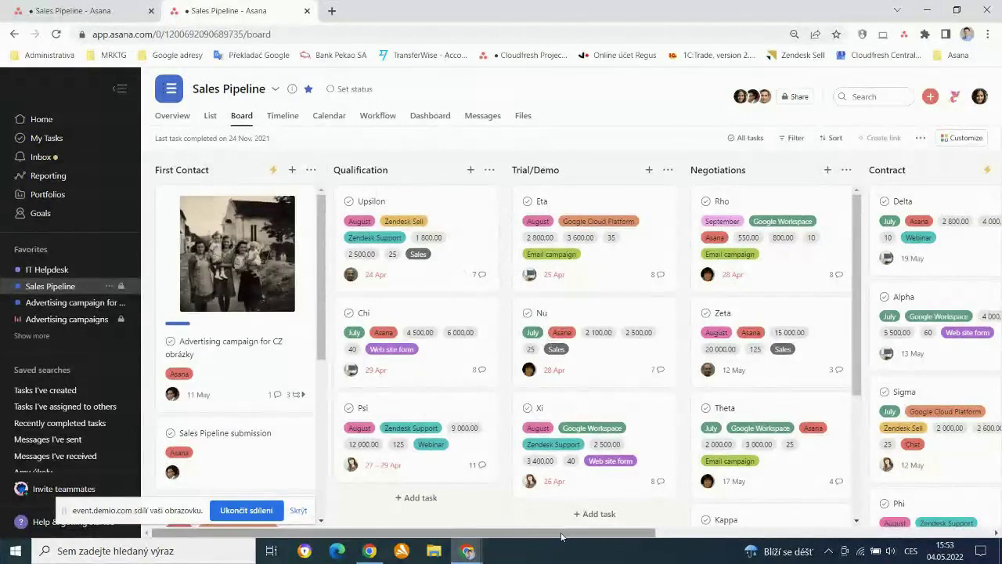
left_click_drag(540, 532, 783, 513)
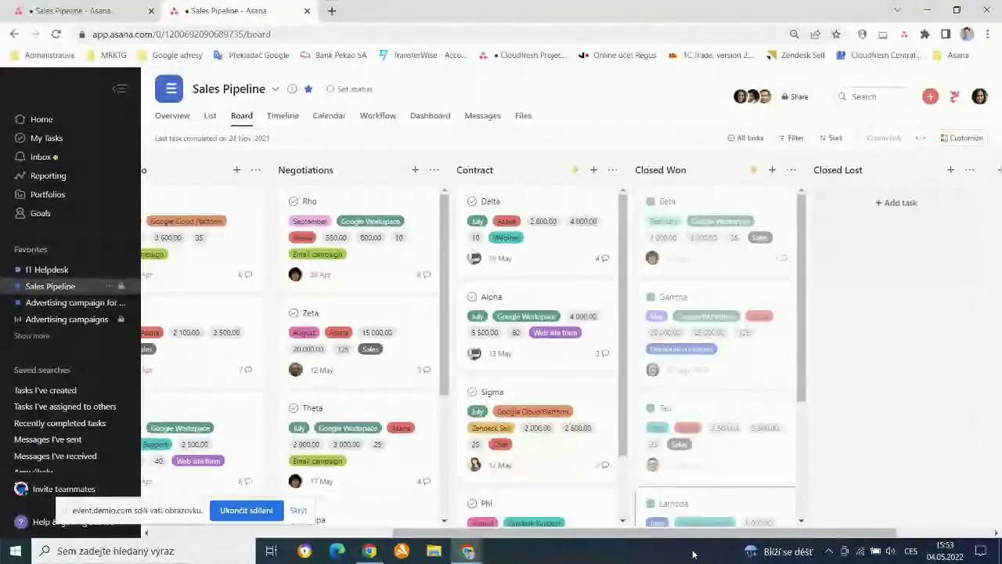
left_click_drag(670, 540, 394, 548)
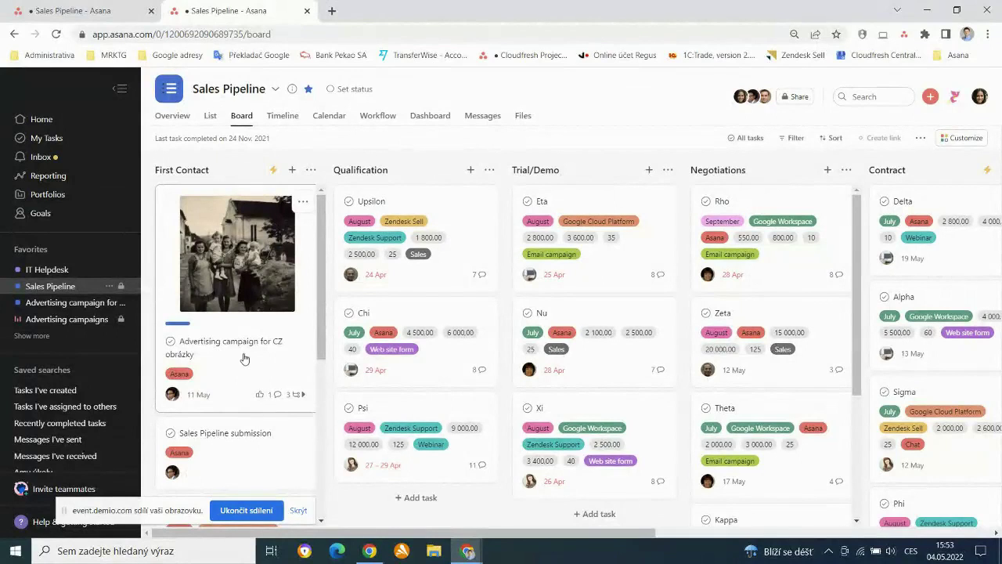
scroll(246, 466, "down", 2)
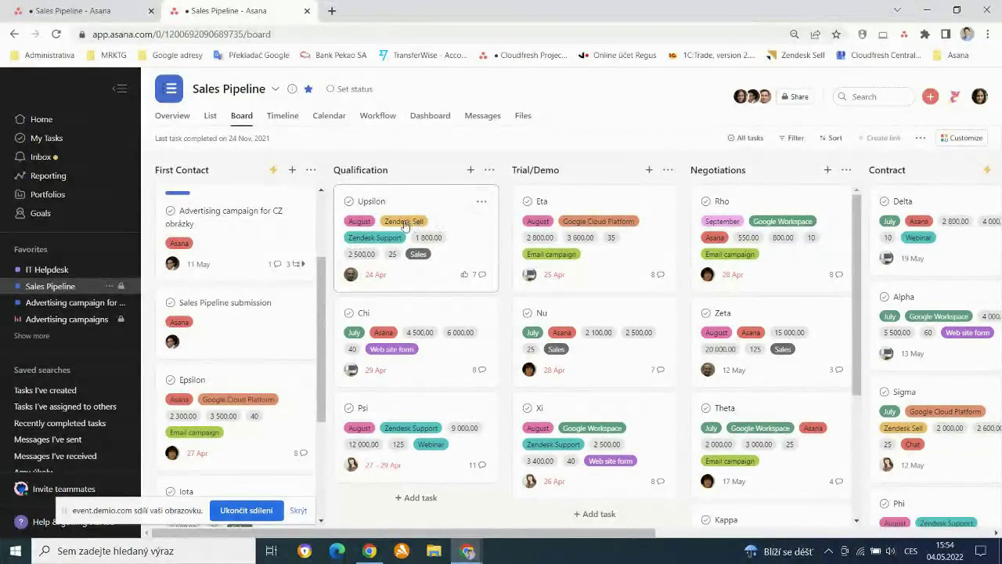
Review the fields and comment history of the Upsilon task in the Qualification section, and close its details.
left_click(437, 211)
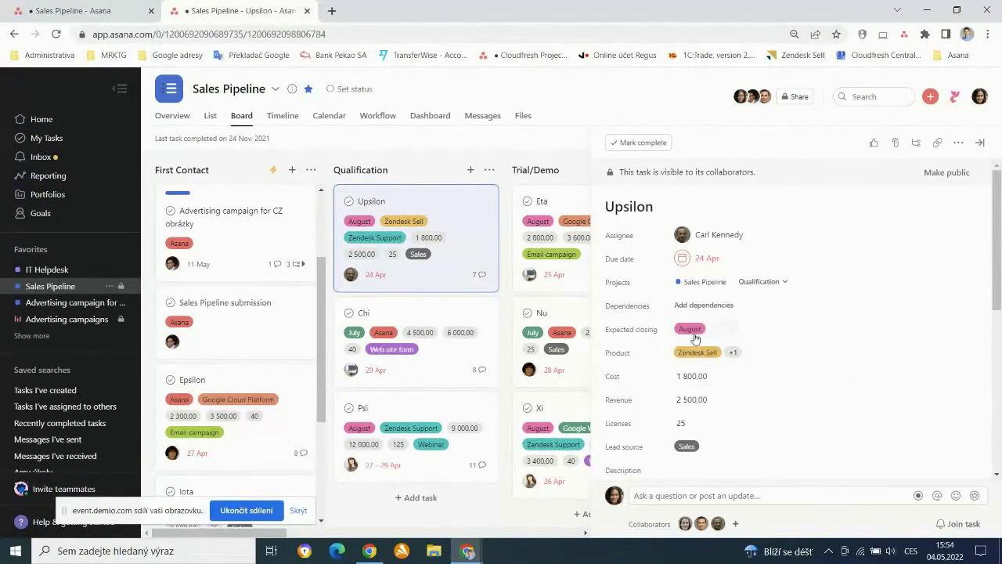
scroll(785, 344, "down", 1)
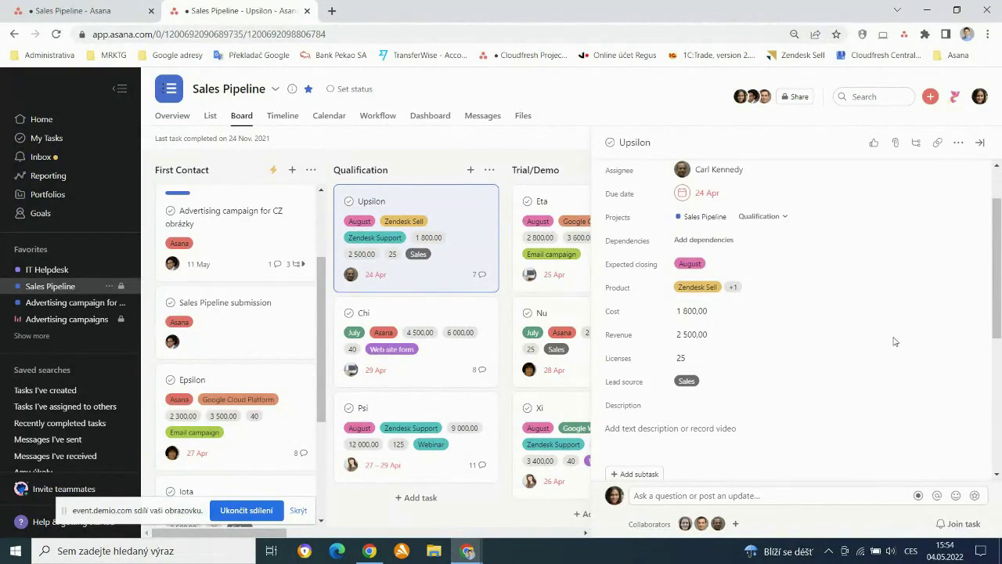
scroll(832, 384, "down", 2)
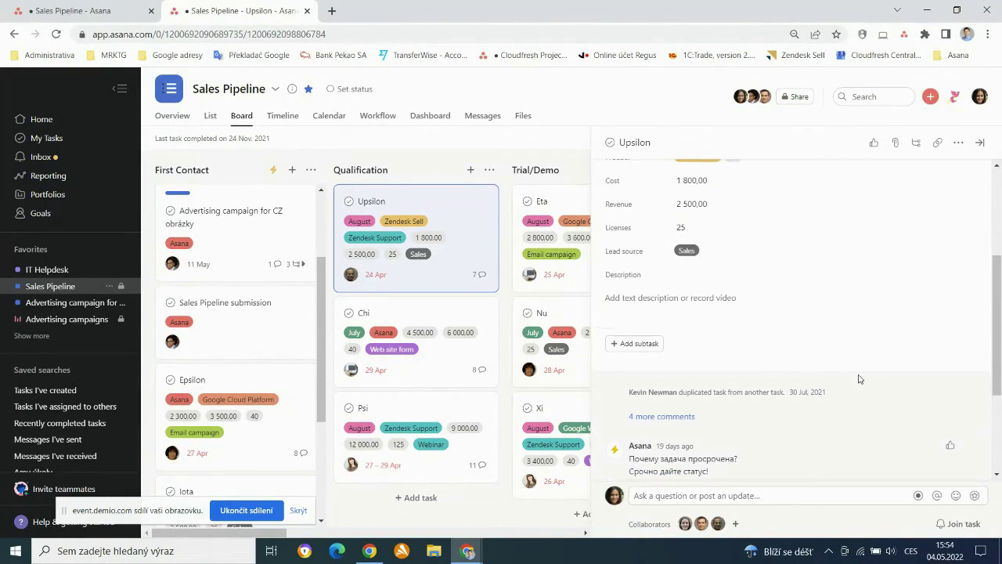
scroll(861, 379, "down", 3)
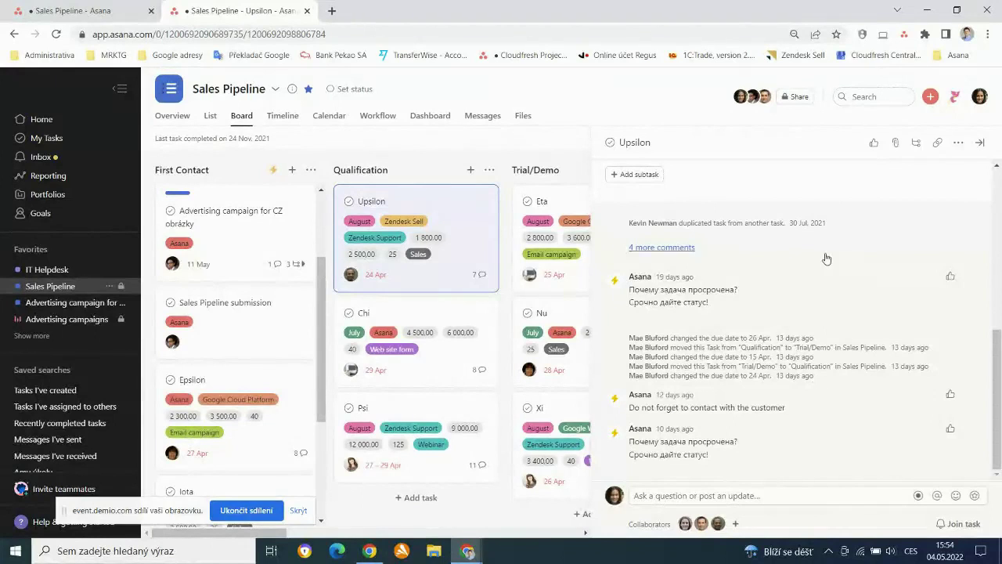
left_click(979, 144)
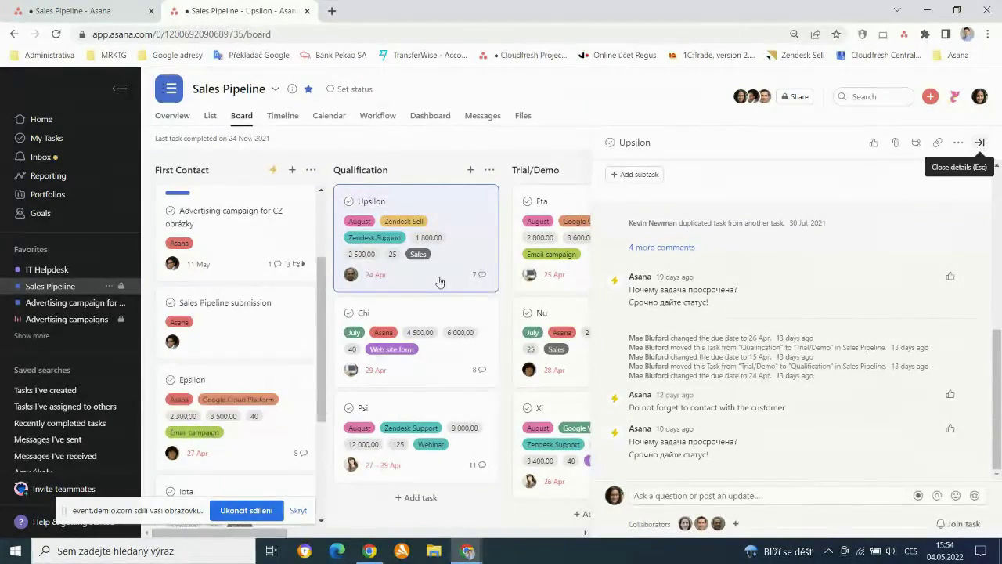
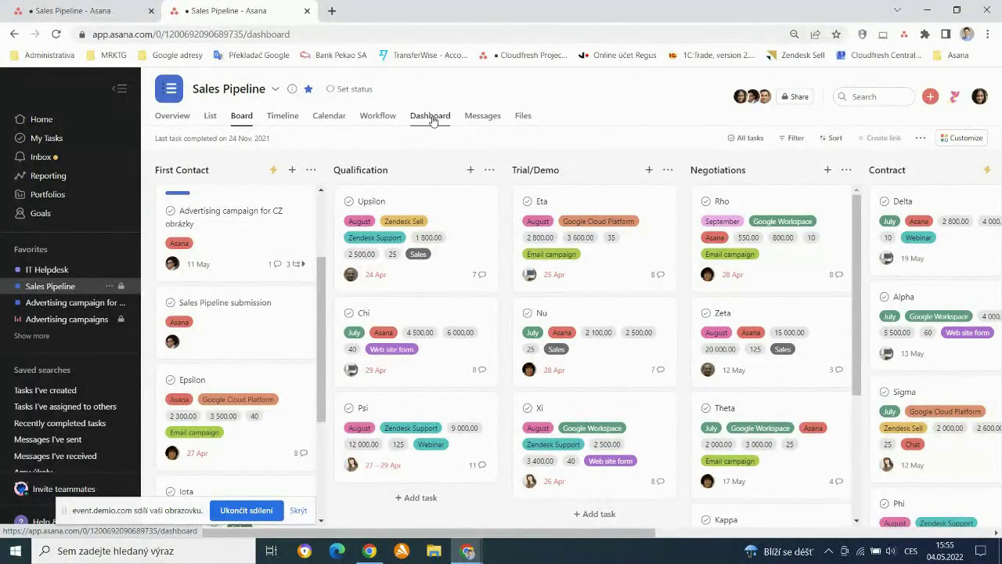
Examine the Sales Pipeline dashboard's task counts, revenue figures, and charts by seller, product, funnel stage and expected closing.
left_click(431, 116)
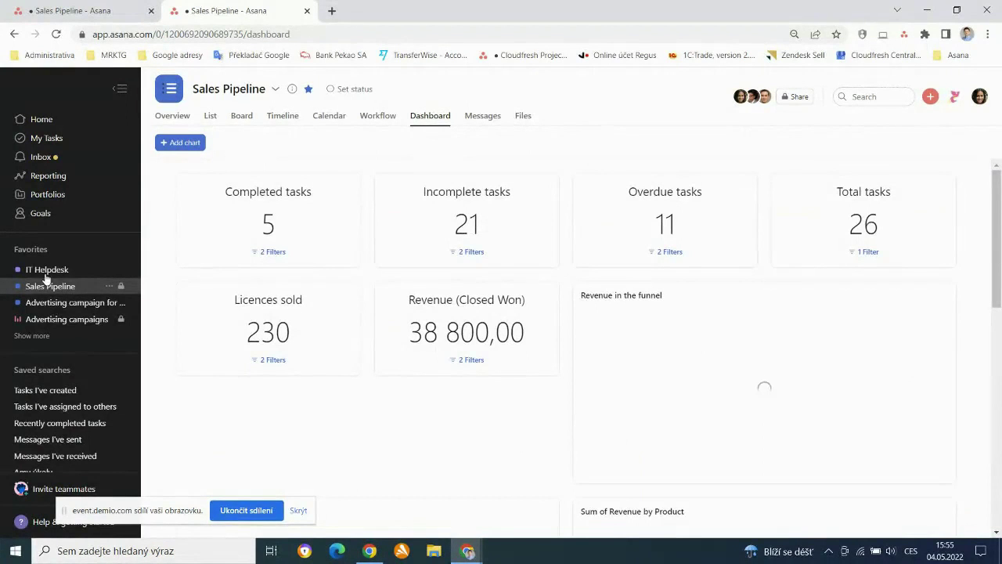
scroll(480, 415, "down", 10)
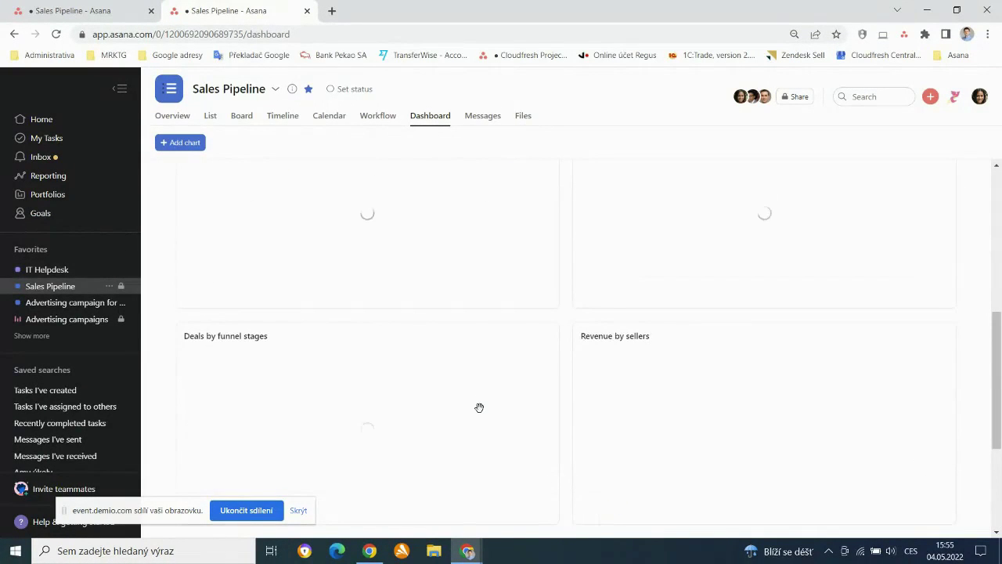
scroll(480, 406, "up", 10)
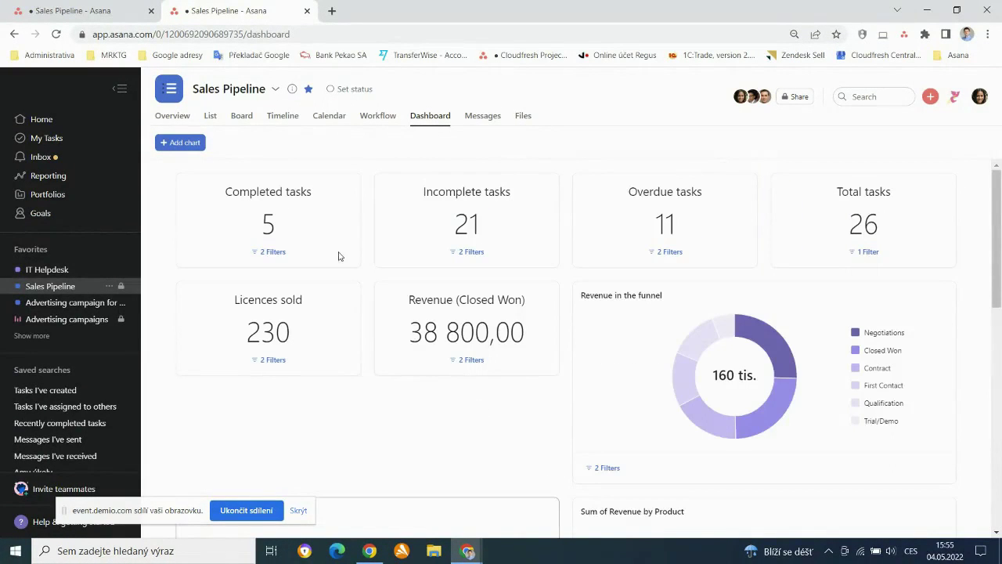
scroll(479, 375, "down", 1)
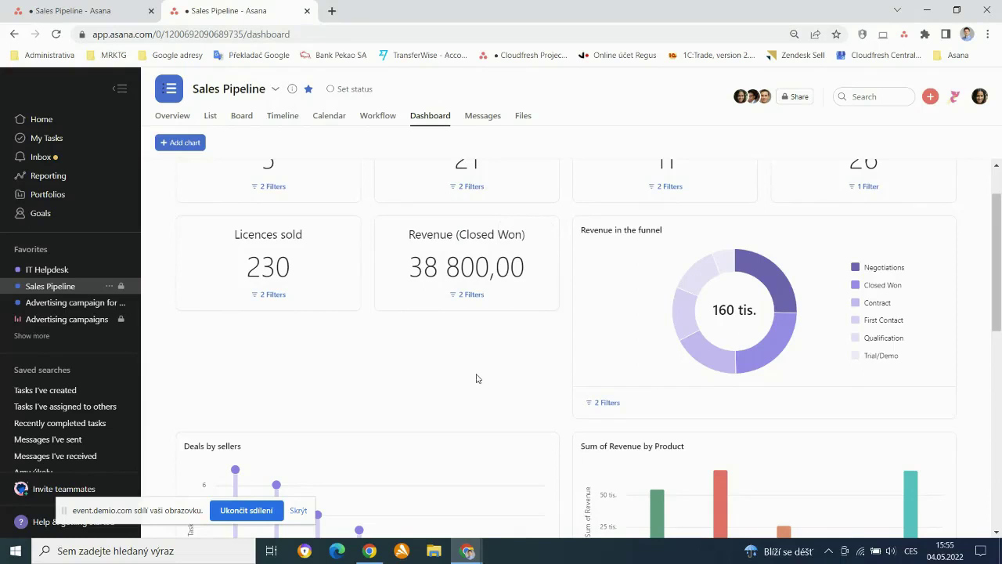
scroll(506, 372, "down", 3)
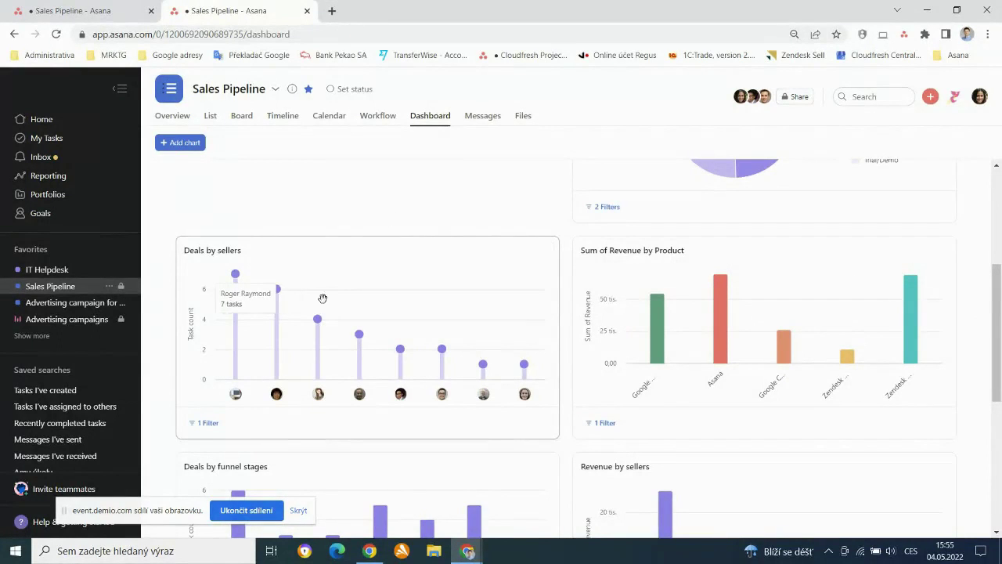
scroll(376, 325, "down", 3)
scroll(448, 353, "down", 1)
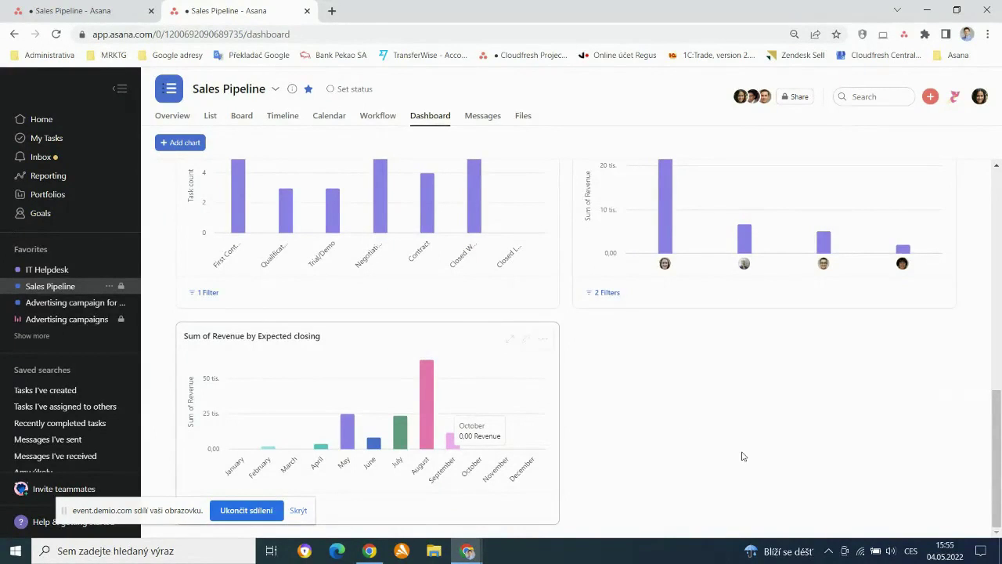
scroll(529, 430, "up", 7)
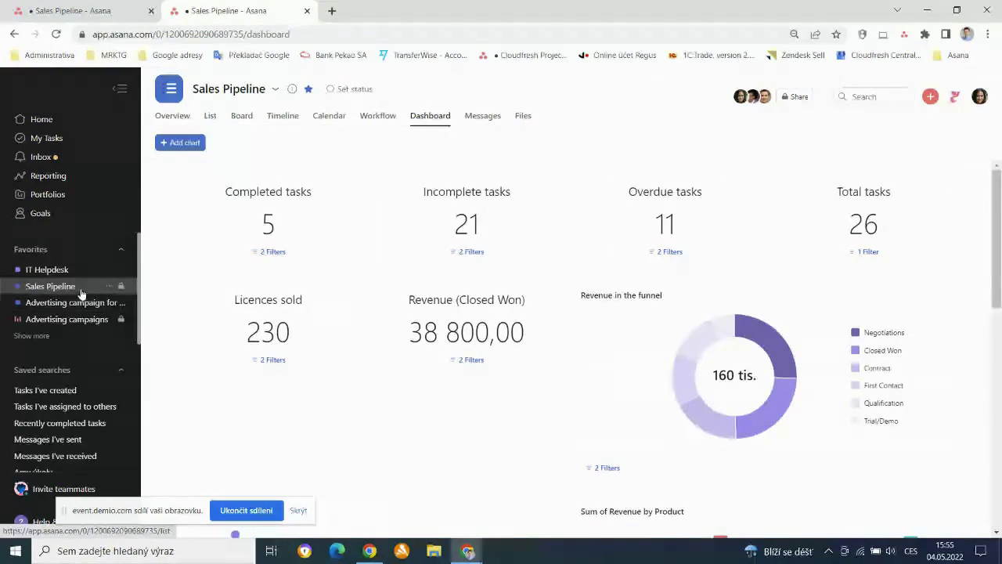
Open the IT Helpdesk project's workflow and examine its form intake and the automatic actions of each section.
left_click(65, 272)
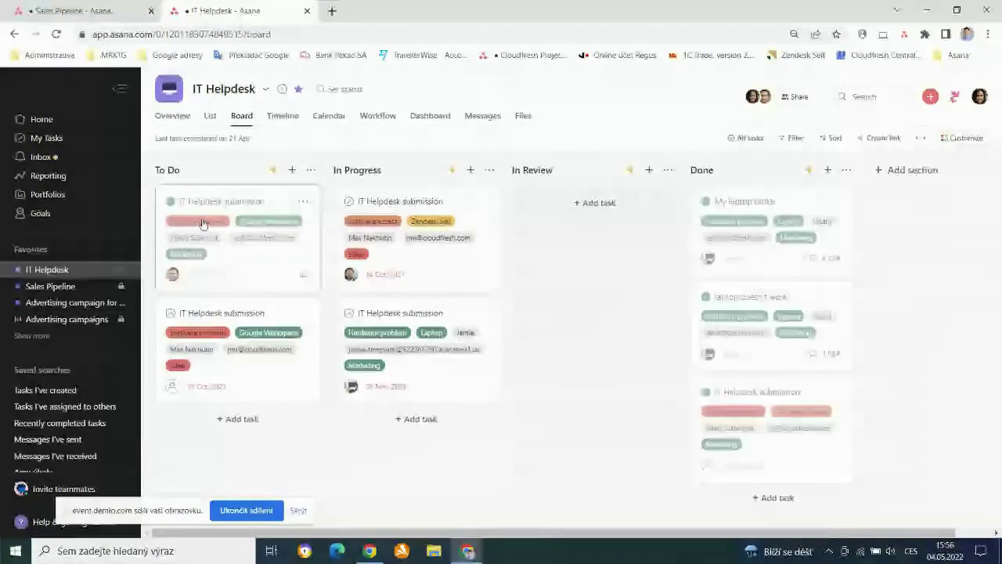
left_click(377, 116)
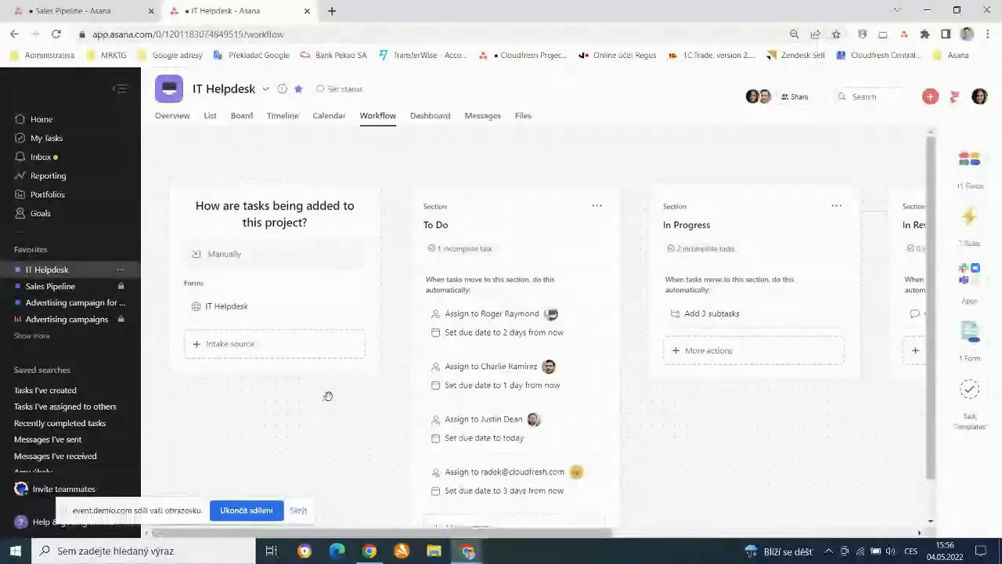
scroll(311, 391, "down", 1)
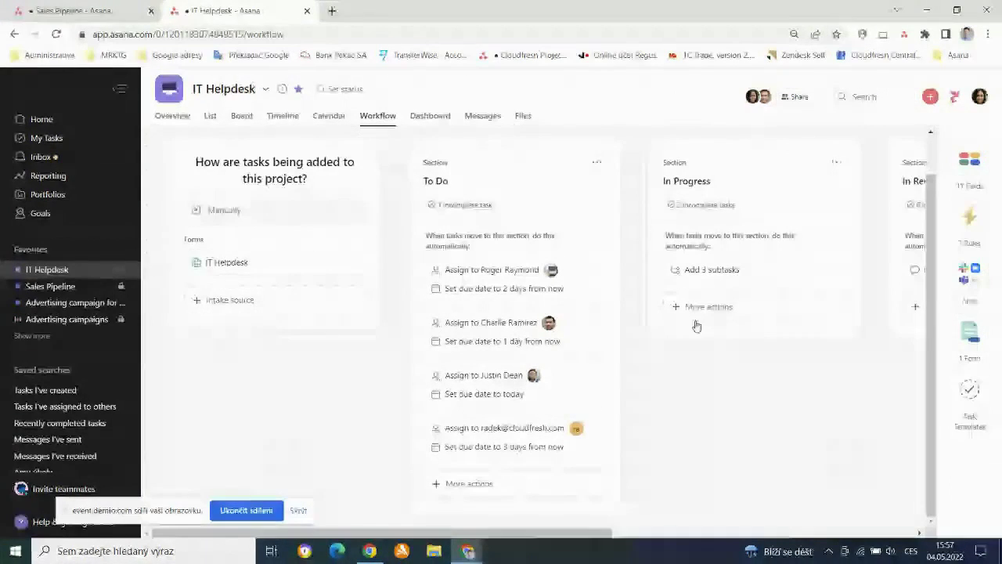
left_click_drag(638, 535, 781, 540)
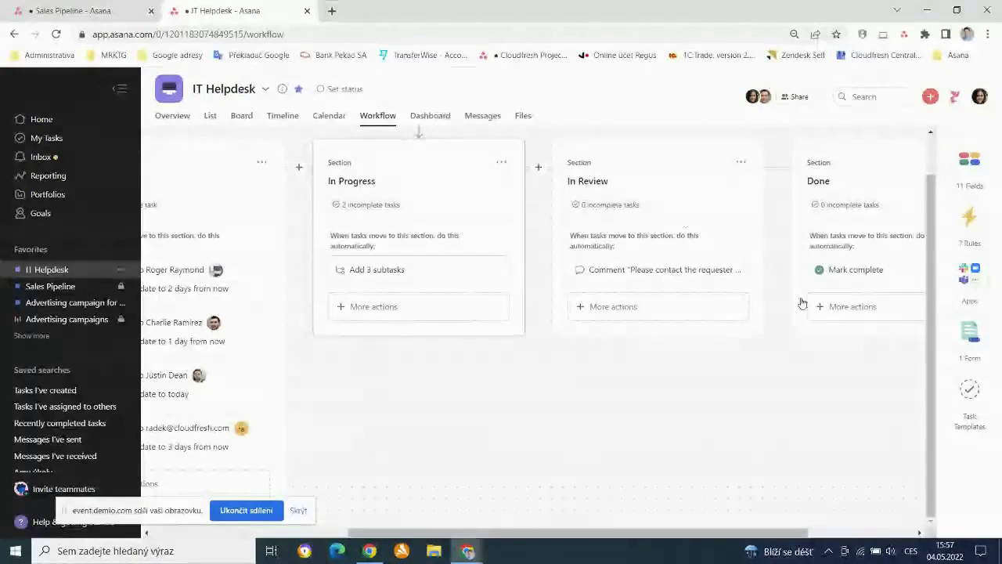
Show the IT Helpdesk project as a board and look across its sections from To Do to Done.
left_click(244, 116)
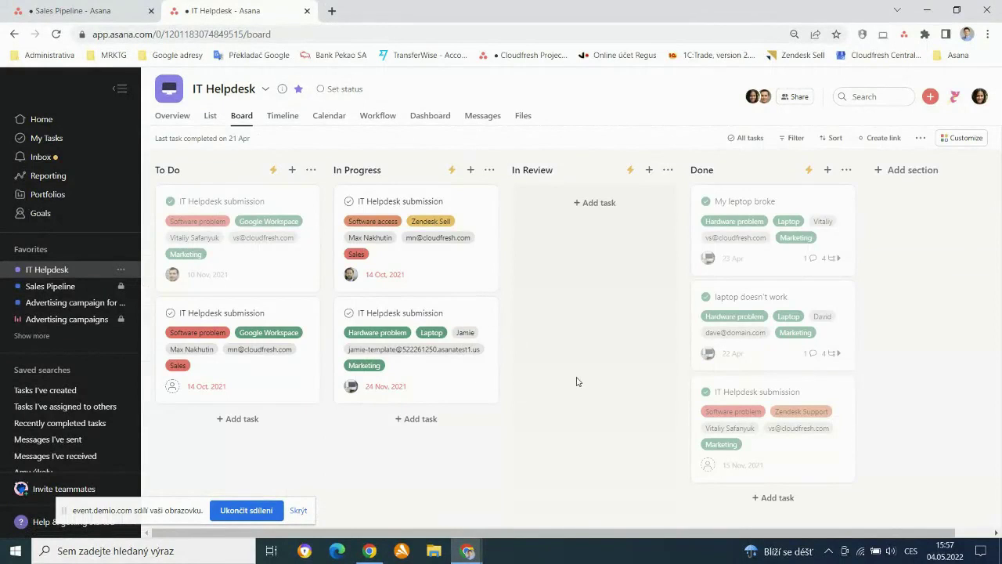
scroll(654, 532, "right", 2)
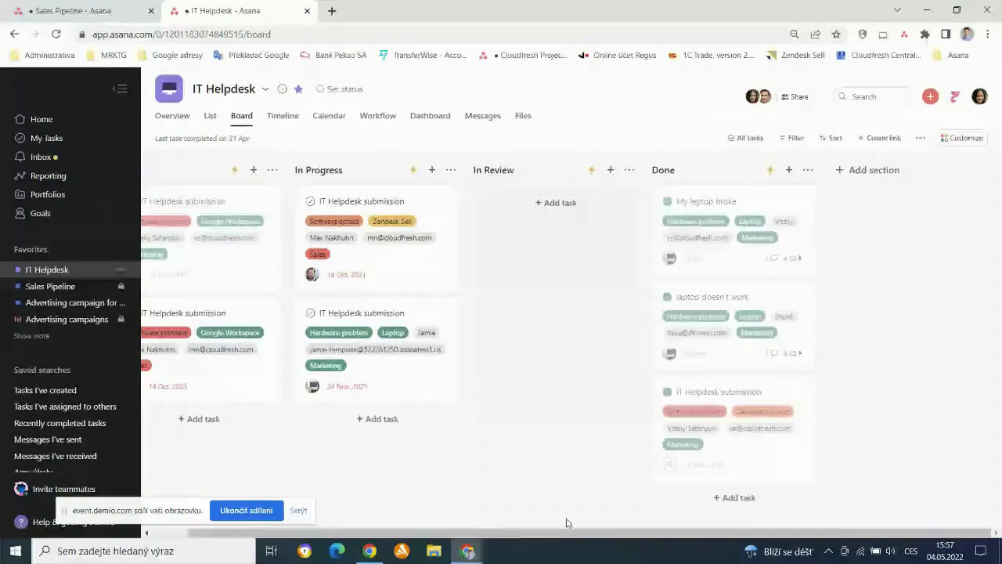
scroll(548, 529, "left", 2)
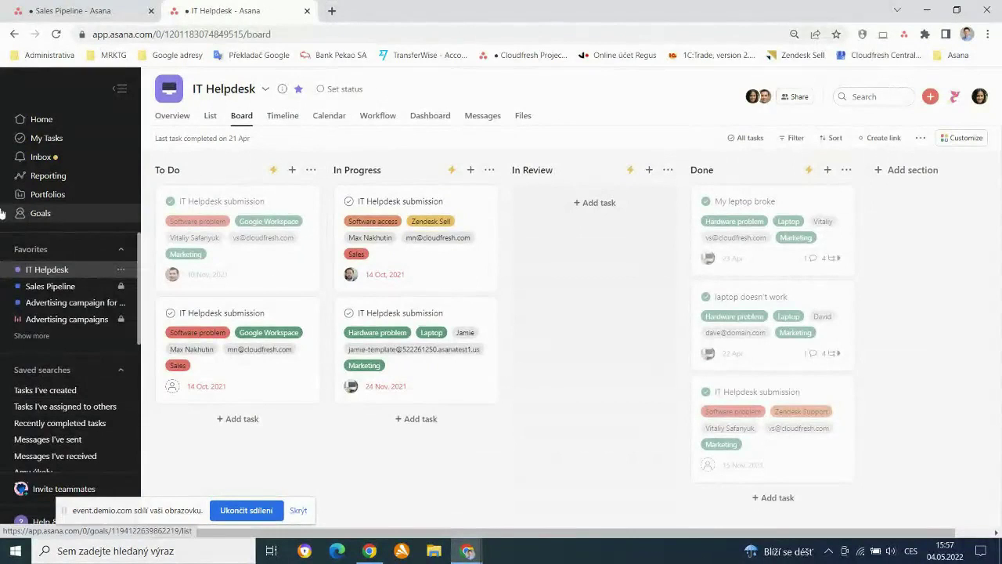
Open the Advertising campaigns portfolio and read through the latest status update of the Advertising campaign for Apple project.
left_click(67, 197)
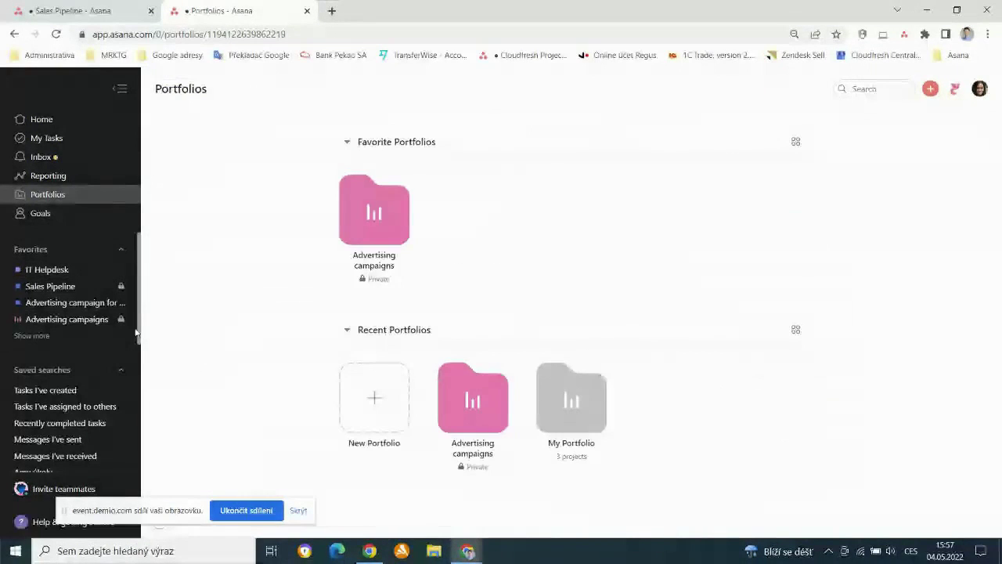
left_click(373, 217)
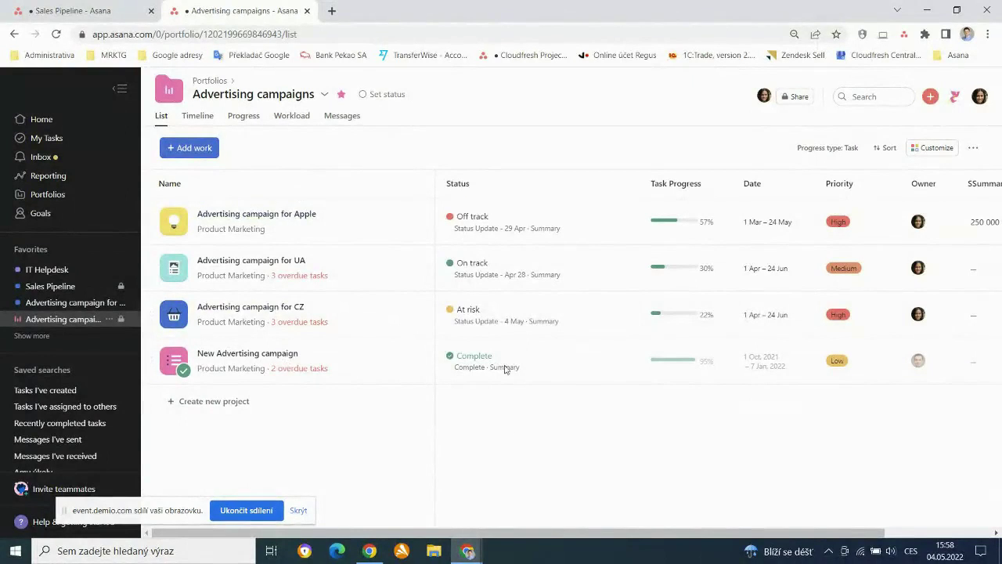
left_click(507, 227)
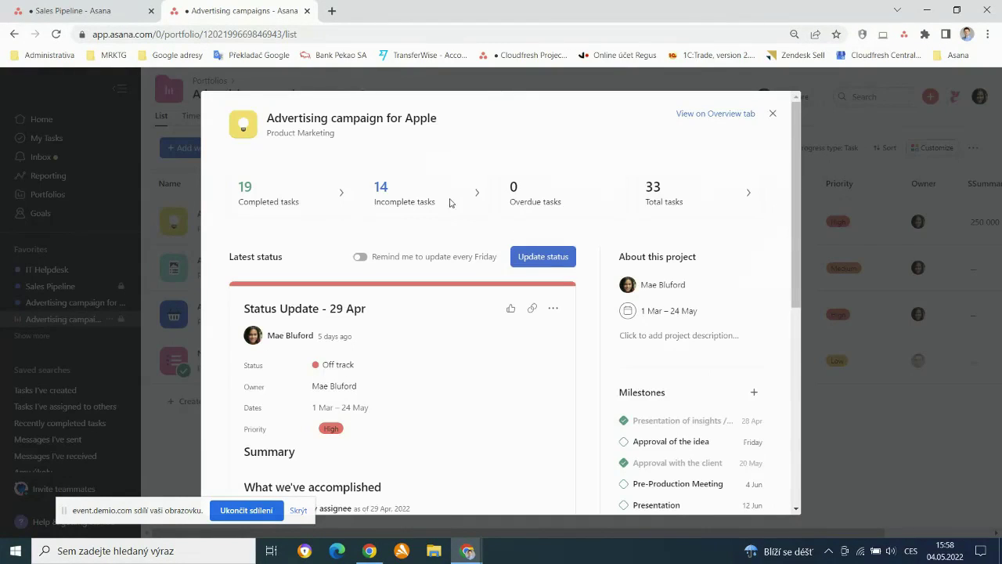
scroll(388, 282, "down", 2)
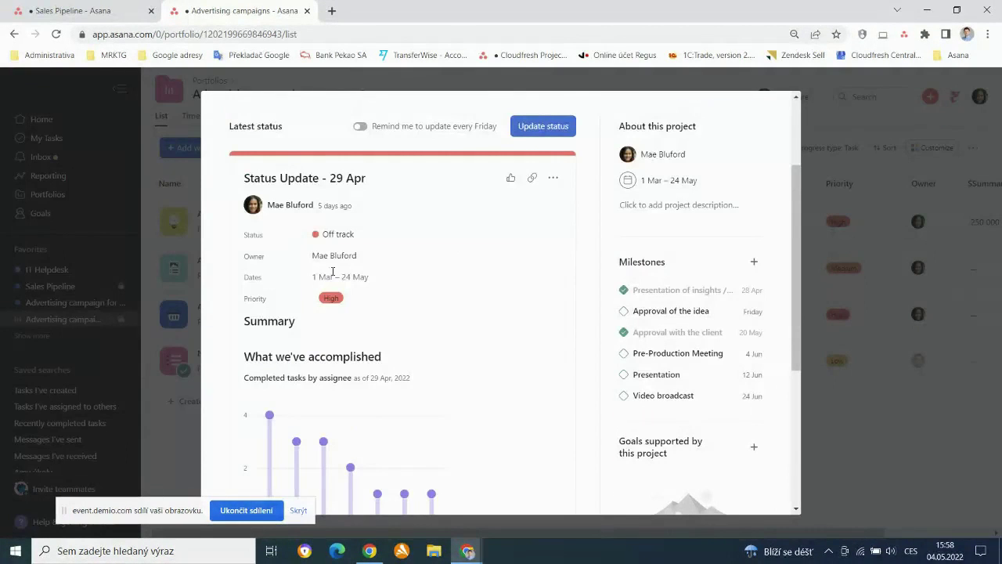
scroll(449, 297, "down", 2)
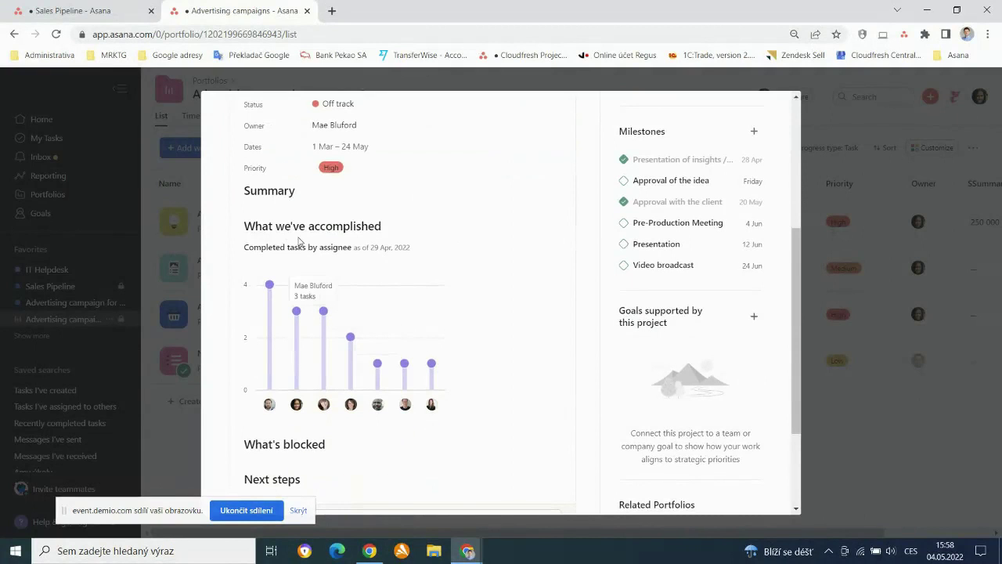
scroll(434, 350, "down", 1)
scroll(440, 352, "down", 2)
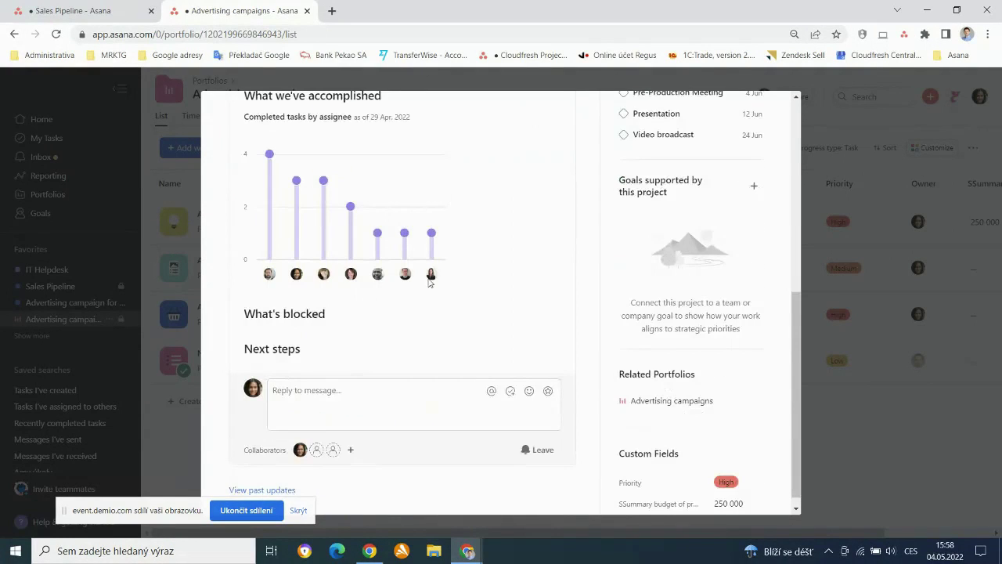
scroll(403, 364, "up", 3)
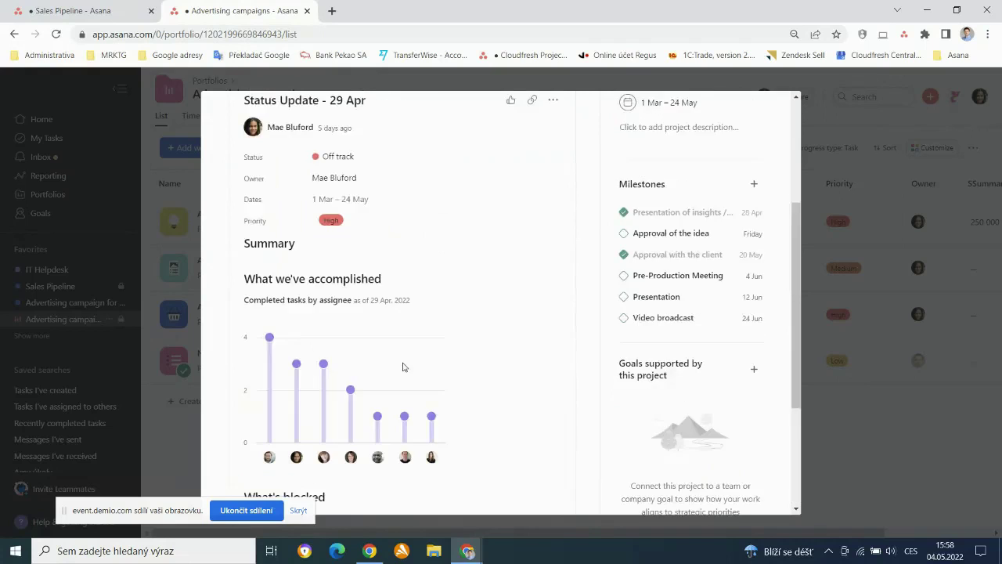
scroll(402, 366, "up", 2)
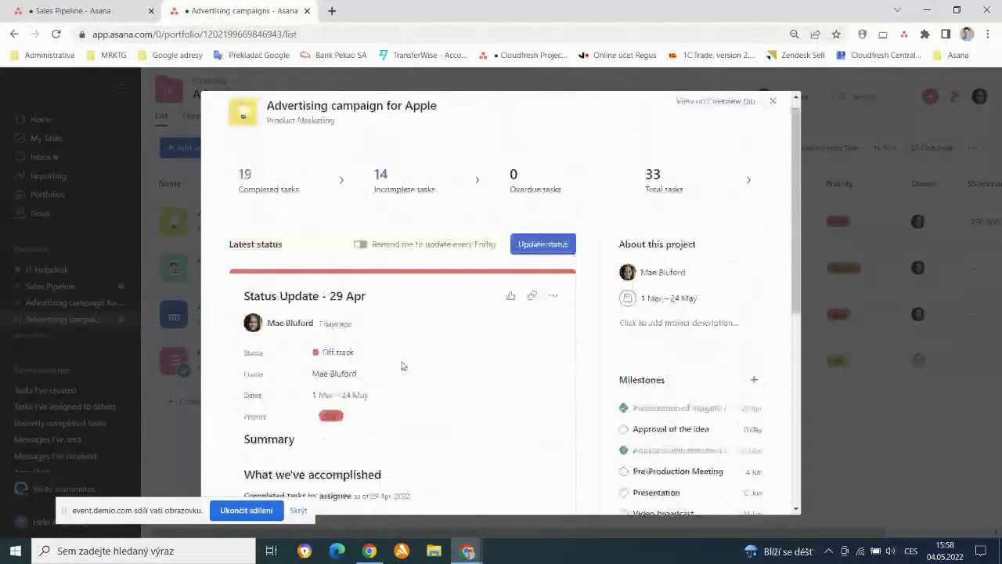
scroll(404, 365, "up", 1)
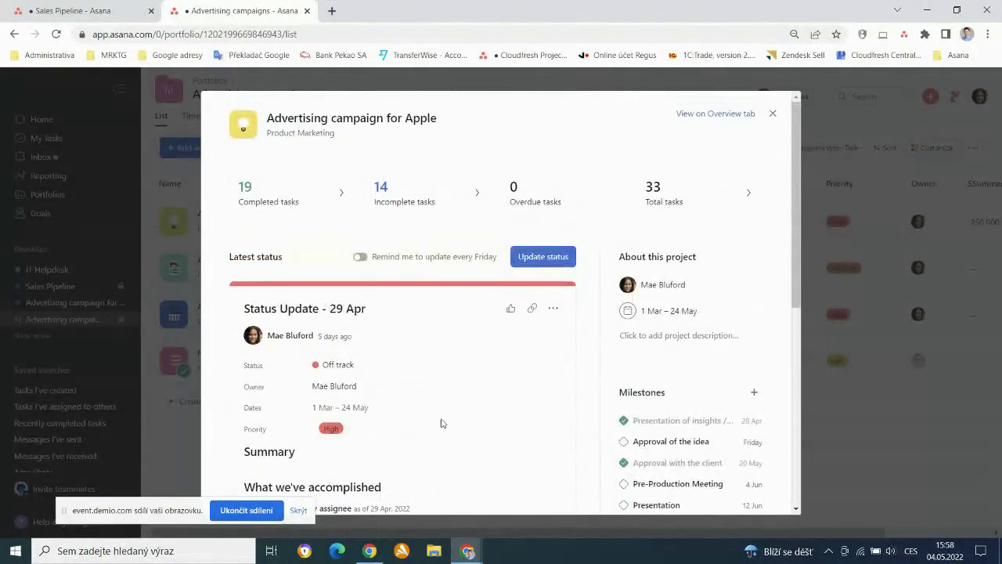
Review the Advertising campaign for Apple status update once more and return to the portfolio's project list.
scroll(443, 421, "down", 2)
scroll(445, 418, "up", 2)
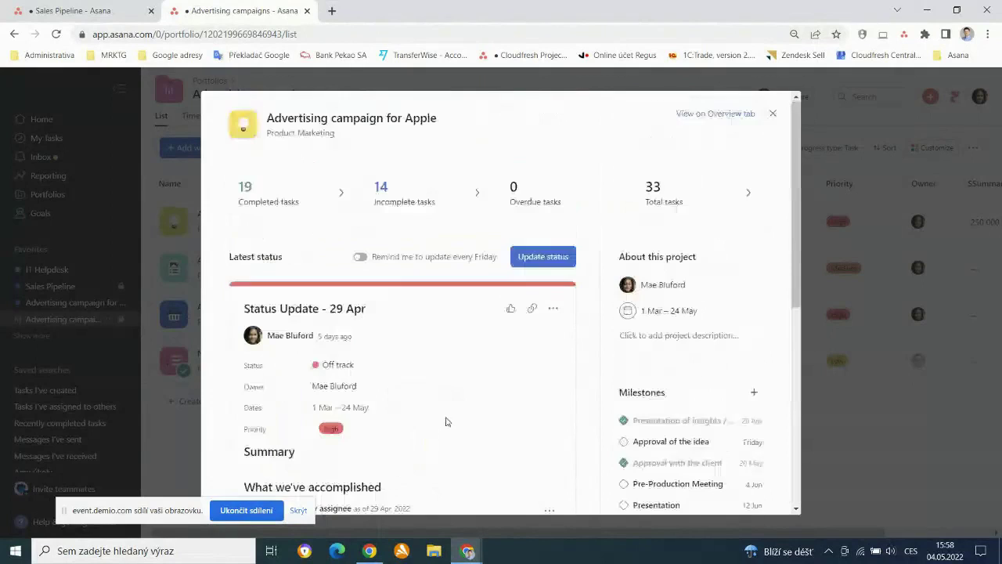
left_click(772, 115)
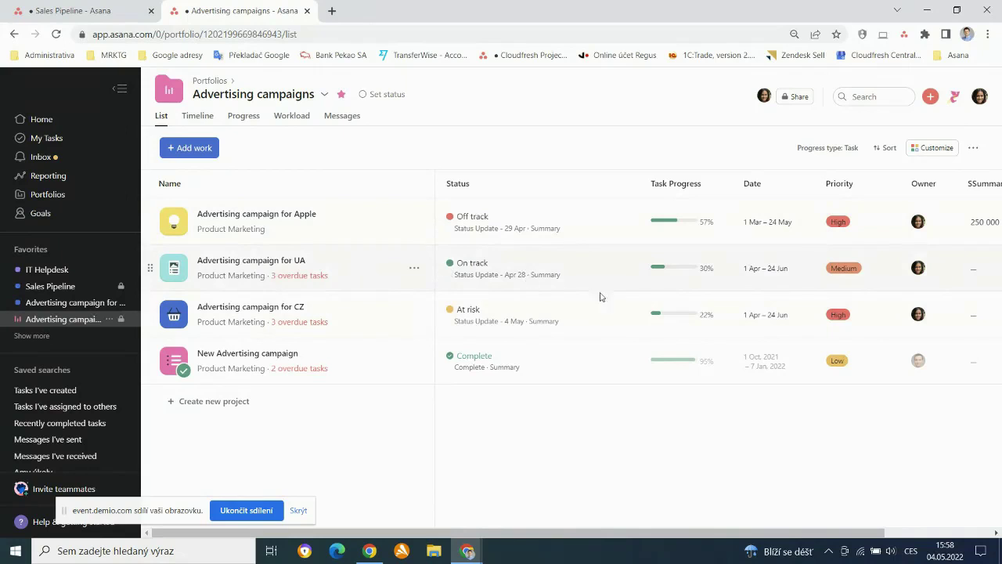
Open the Advertising campaigns portfolio's workload and examine team members' daily capacity in estimation hours, including the overloaded days.
mouse_move(697, 374)
left_click(289, 119)
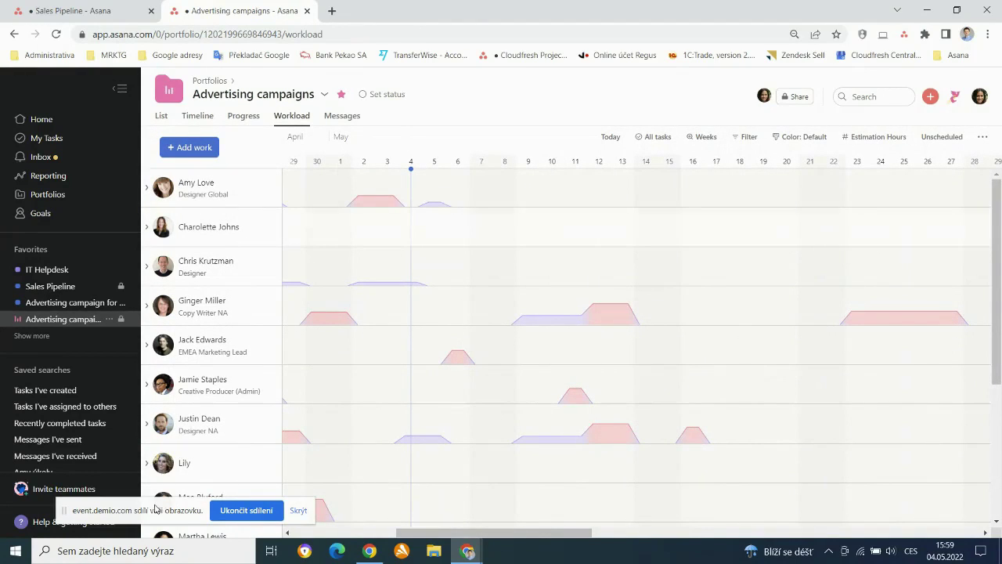
left_click_drag(154, 508, 728, 503)
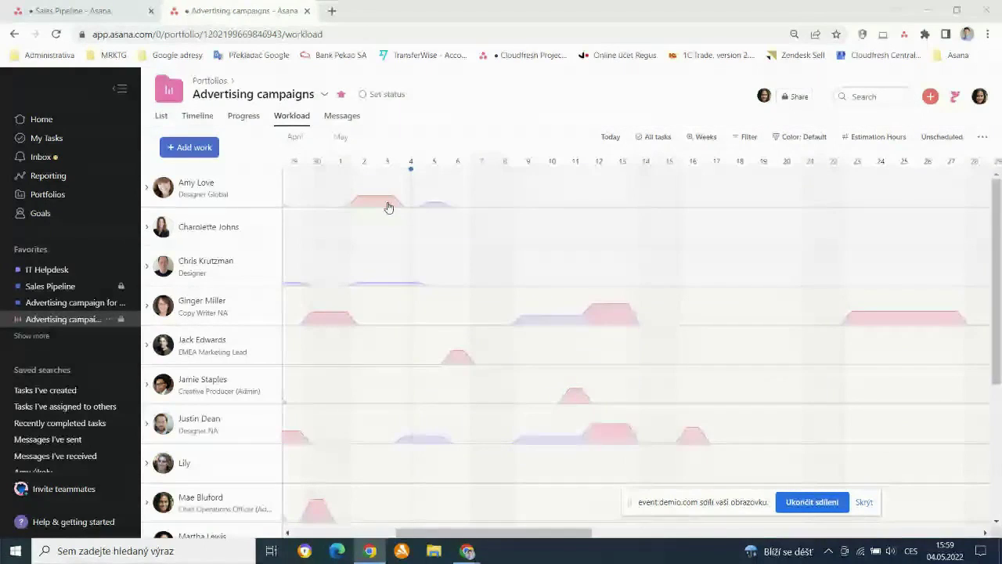
mouse_move(379, 199)
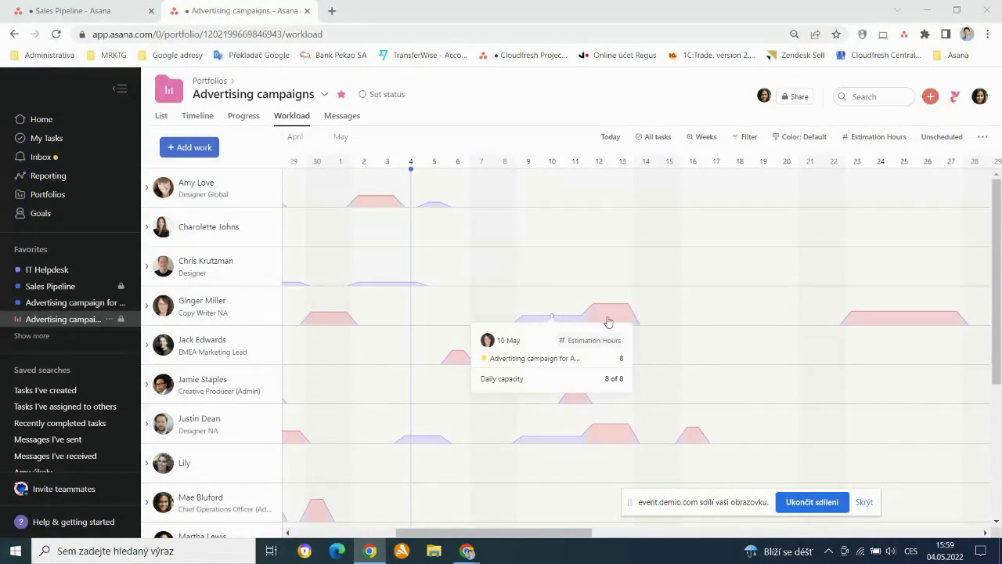
mouse_move(620, 307)
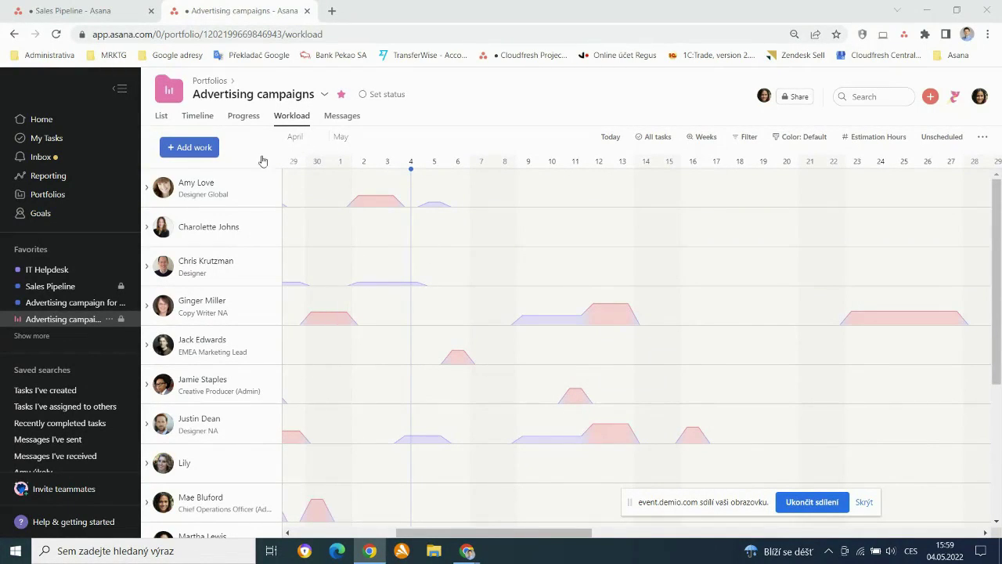
View the portfolio's projects and milestones on the timeline and return to the project list.
left_click(197, 115)
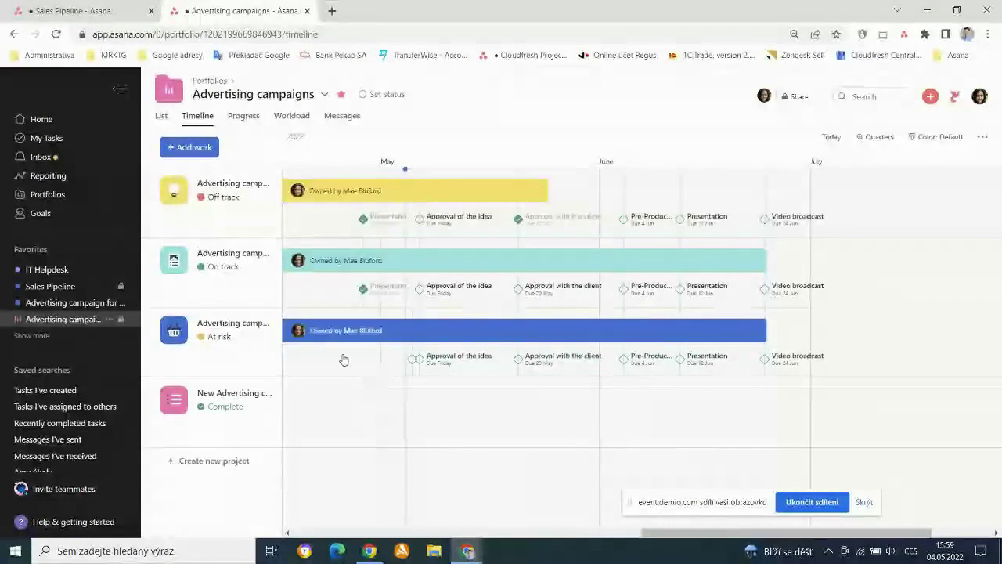
left_click(162, 118)
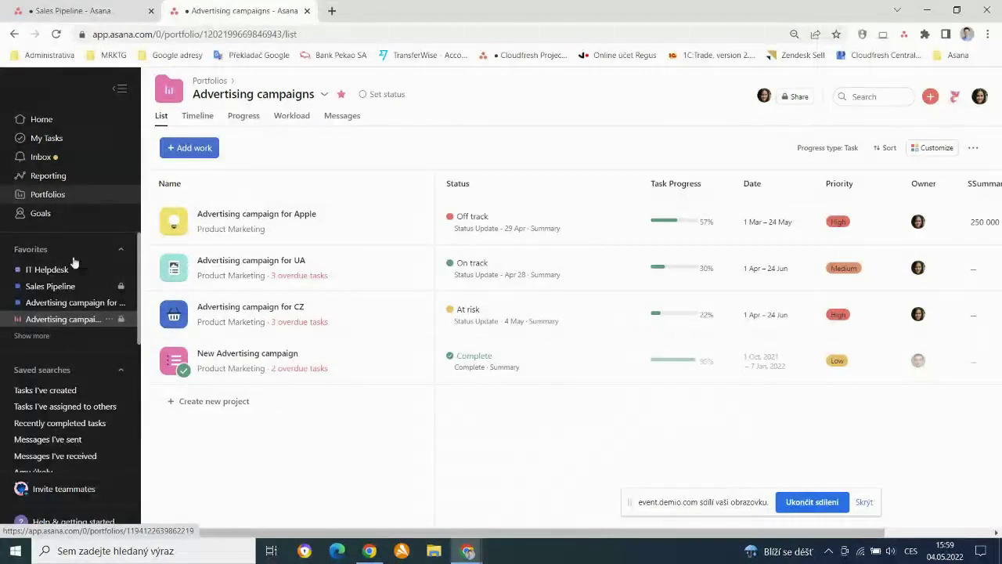
Open the saved search for tasks I've created and look through its assignees, due dates and projects.
scroll(107, 402, "down", 2)
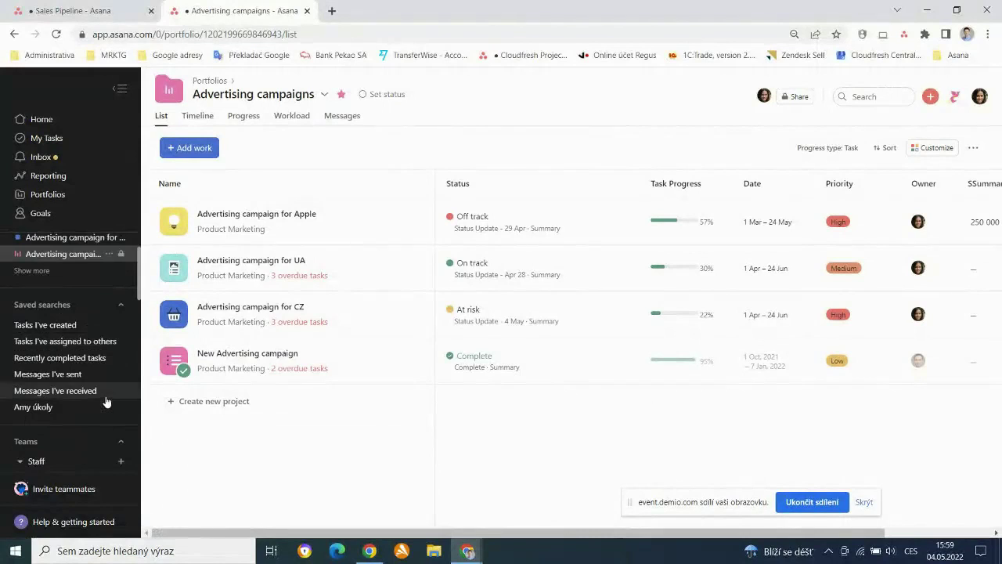
left_click(56, 330)
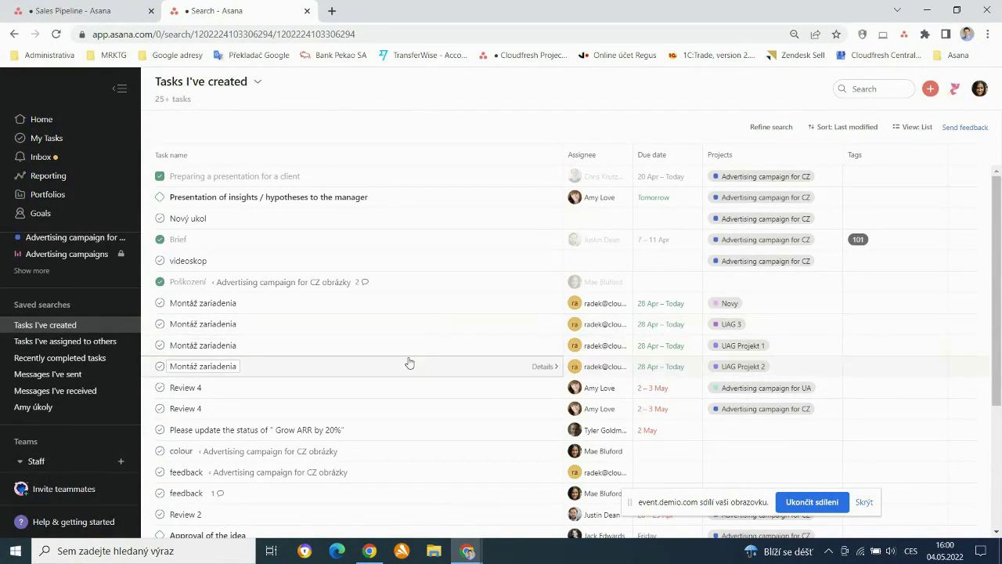
scroll(417, 362, "down", 1)
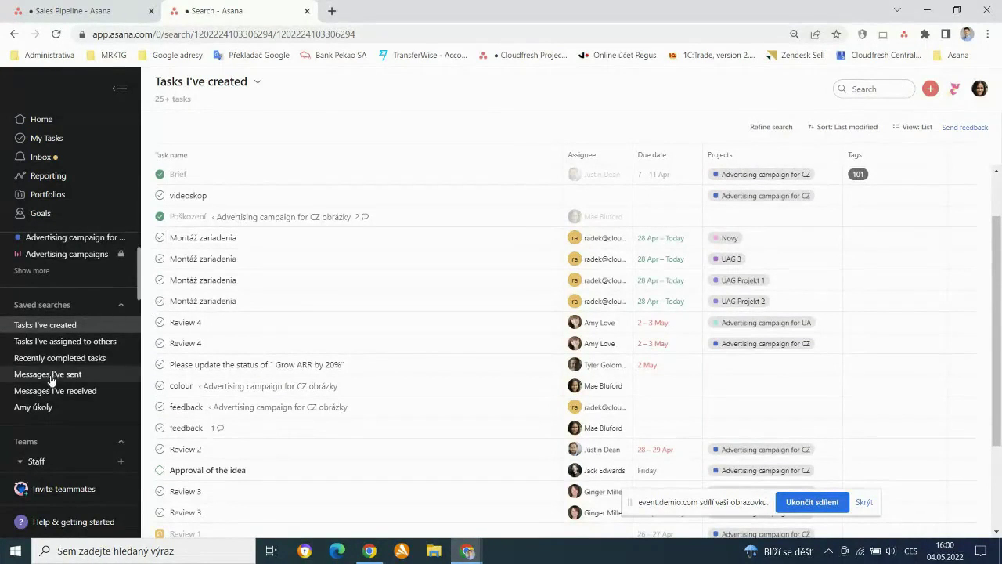
Open the custom saved search for one colleague's tasks and look through the listed tasks across projects.
left_click(53, 407)
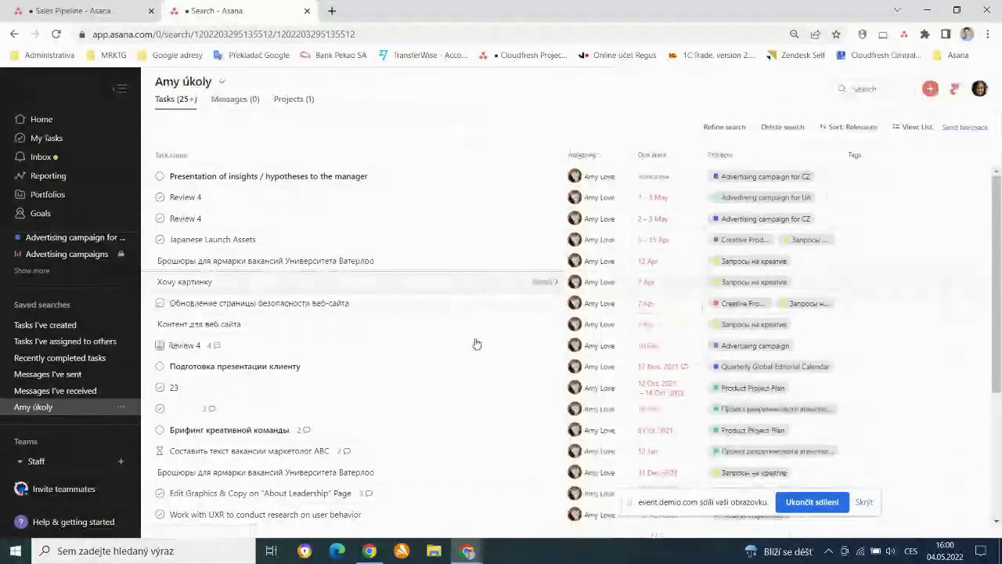
scroll(485, 323, "down", 2)
scroll(482, 327, "down", 1)
scroll(478, 330, "up", 3)
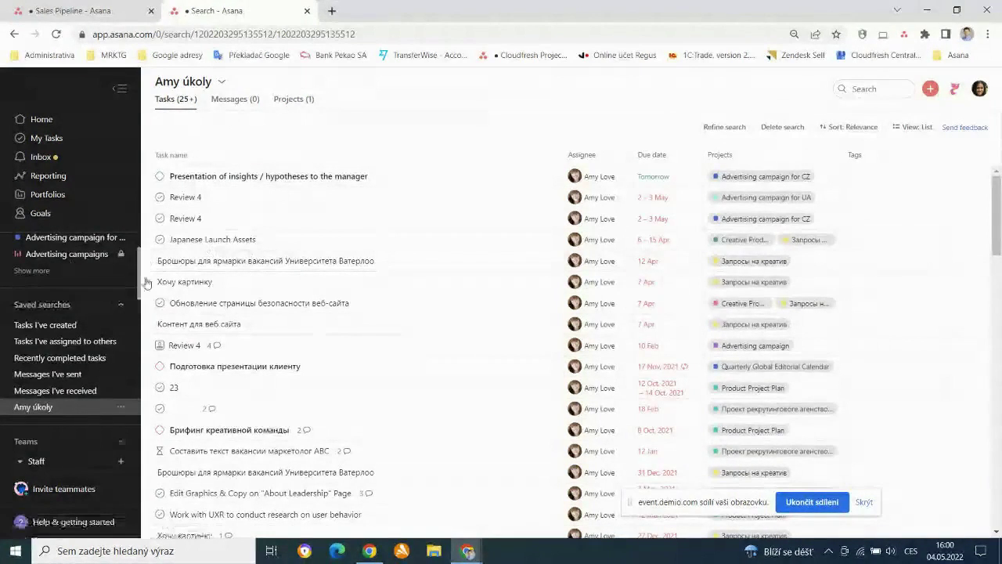
Collapse the saved searches and open the Advertising campaign for CZ project from the favorites.
left_click_drag(142, 266, 47, 441)
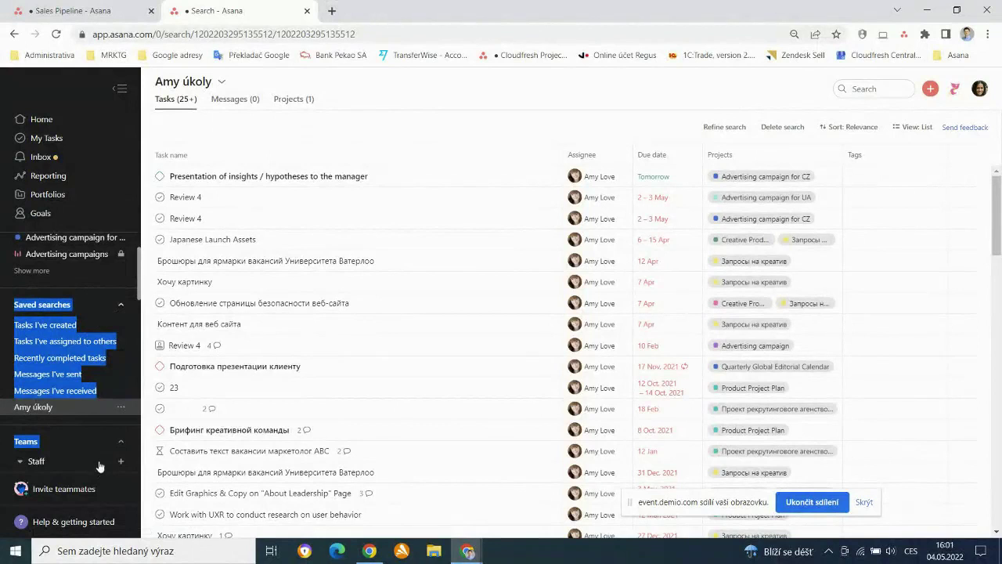
left_click(28, 236)
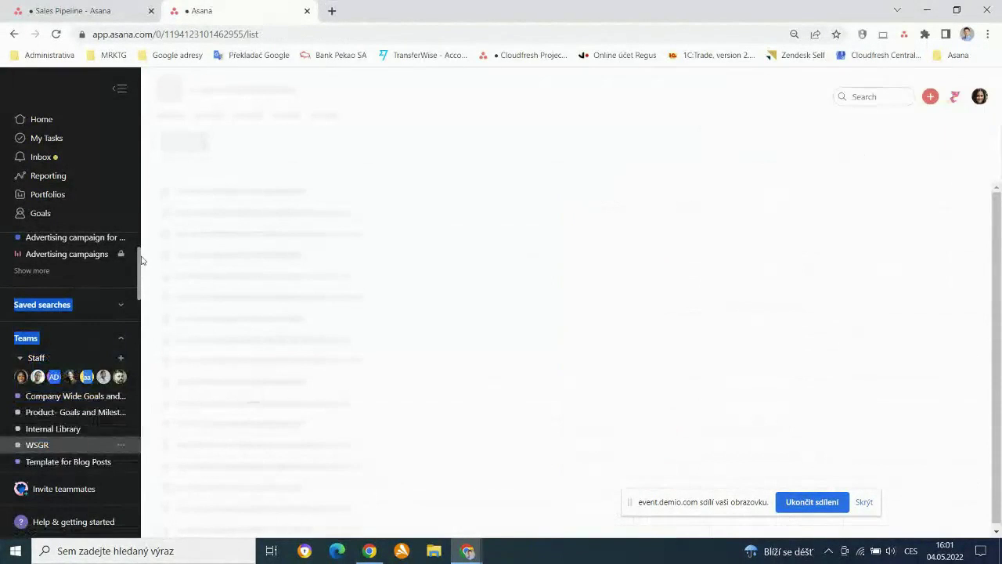
scroll(129, 329, "up", 2)
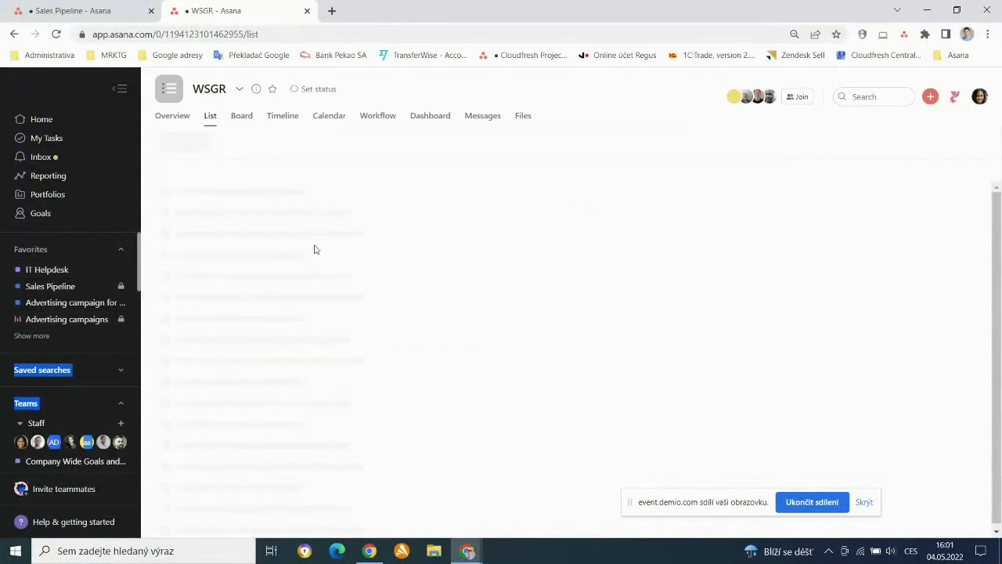
left_click(59, 305)
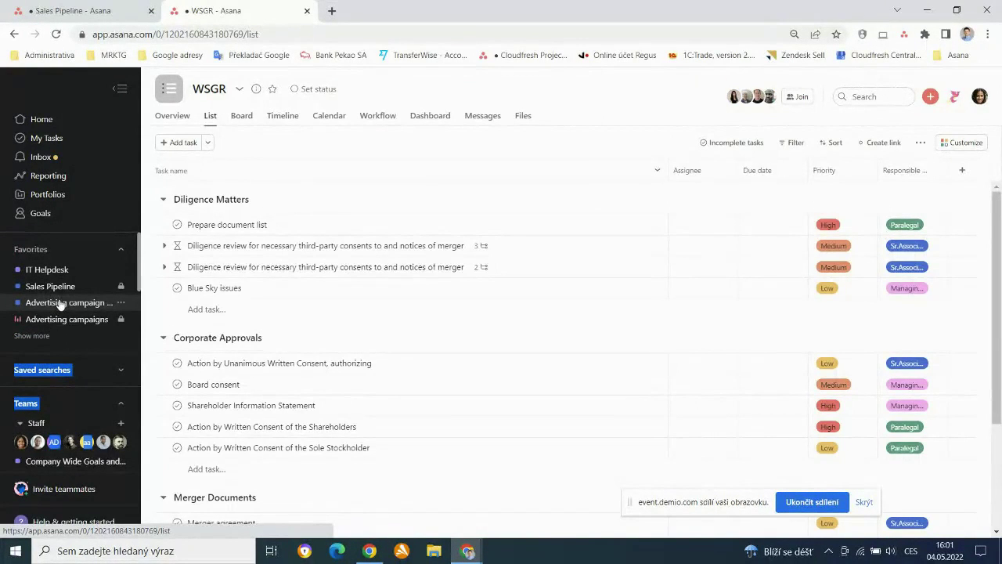